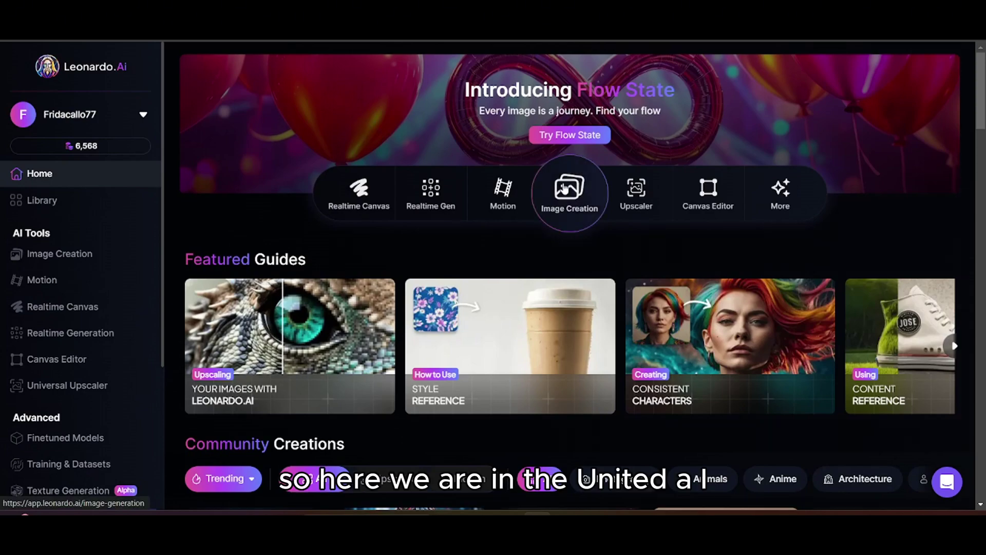
Open Image Creation and choose the Cinematic Kino preset with High contrast and Quality generation mode.
{"action": "left_click", "coordinate": [565, 189]}
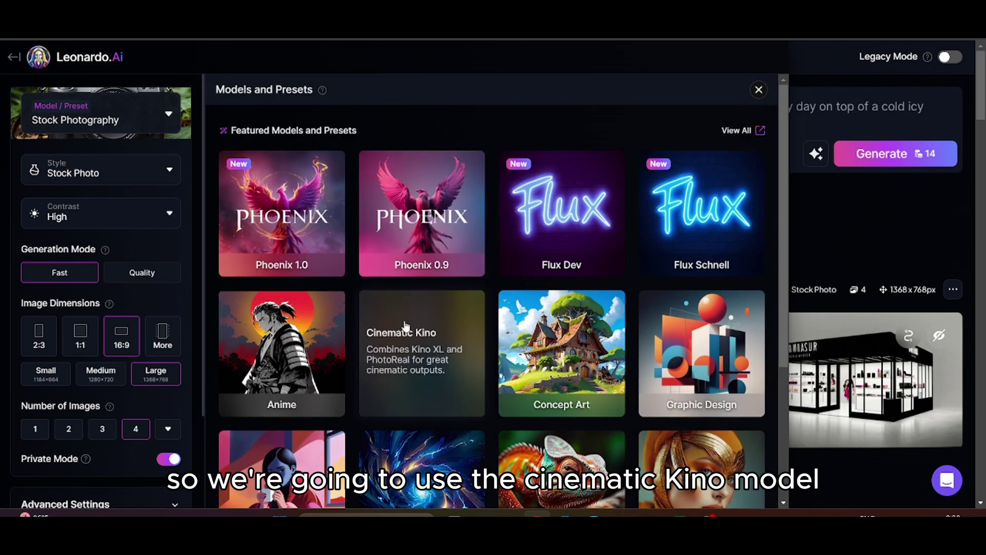
{"action": "left_click", "coordinate": [406, 327]}
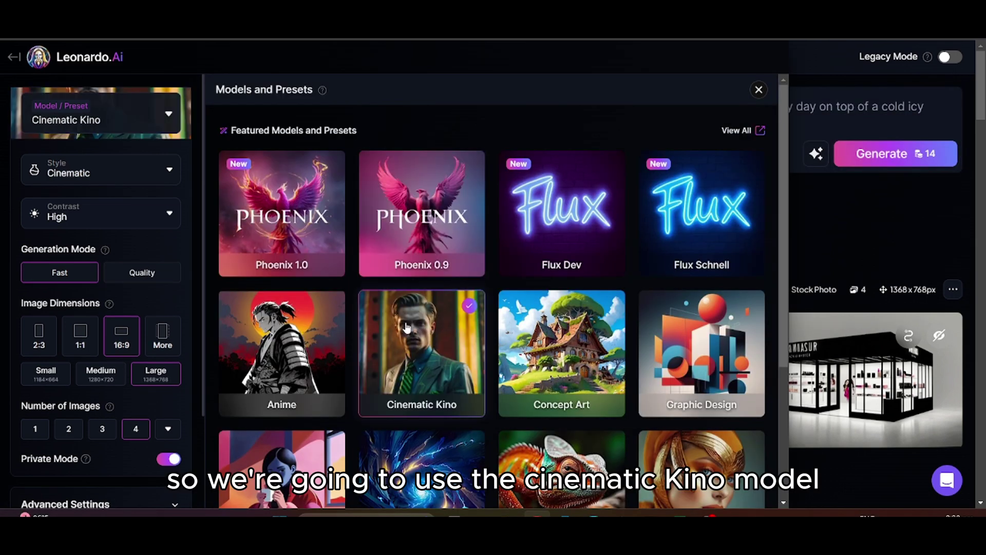
{"action": "left_click", "coordinate": [128, 214]}
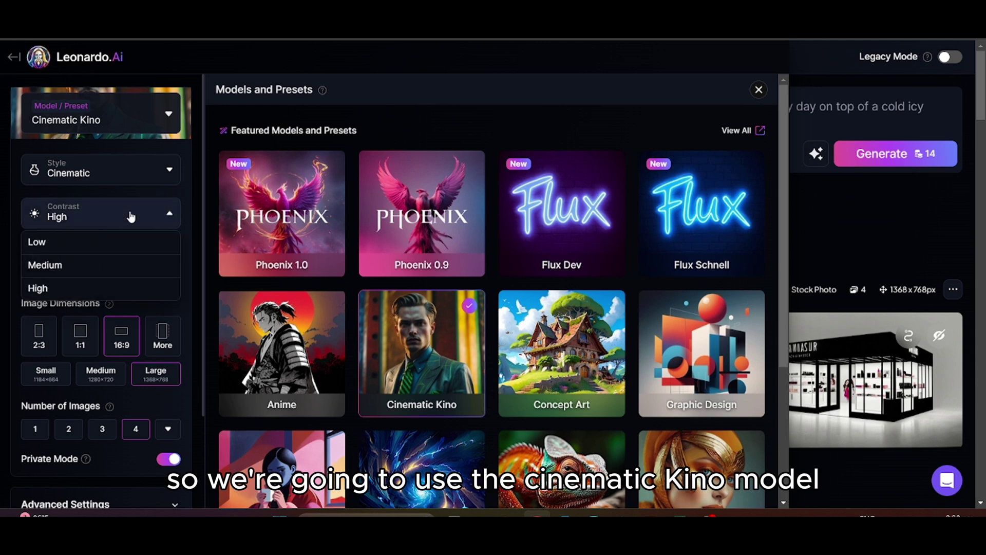
{"action": "left_click", "coordinate": [91, 289]}
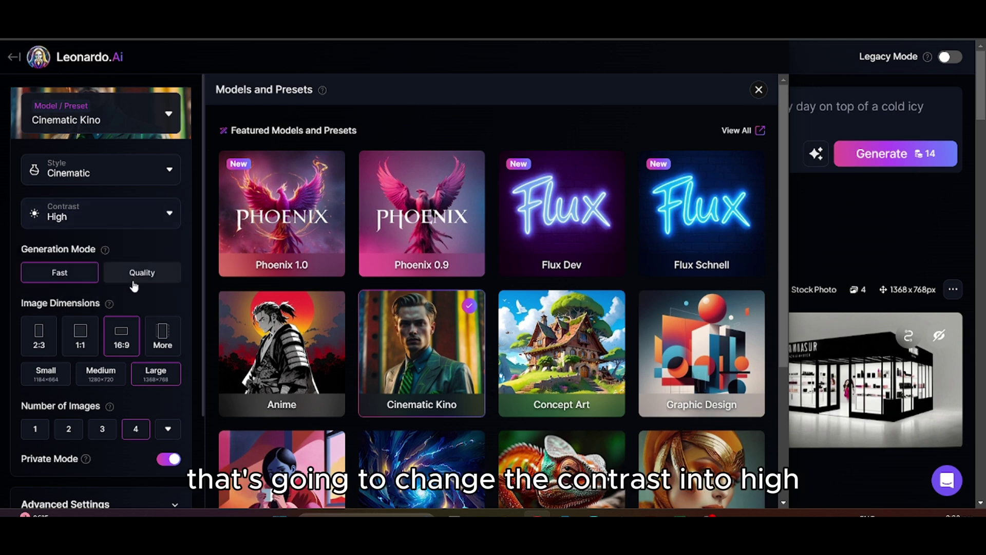
{"action": "left_click", "coordinate": [135, 282]}
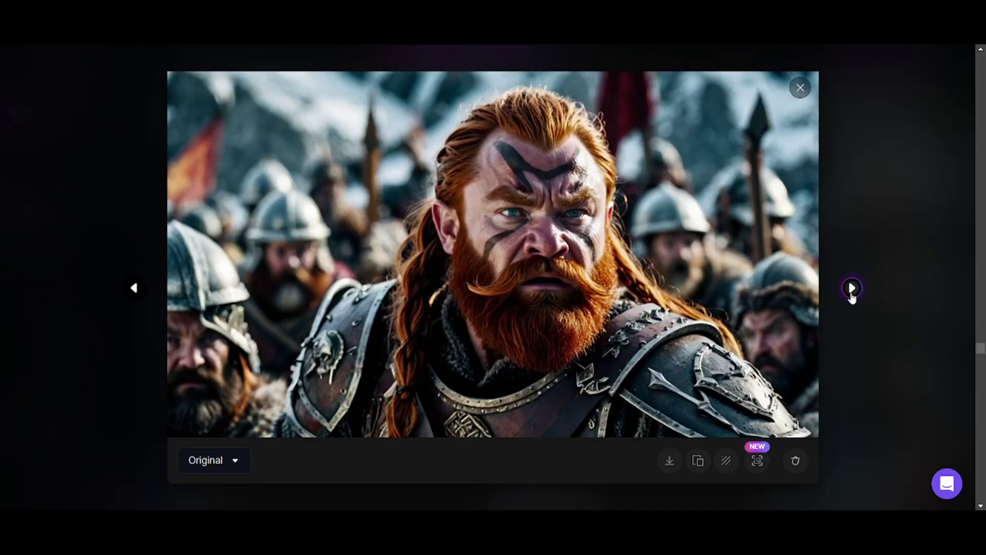
Browse the generated dwarf warrior images one by one to check the face markings and character consistency.
{"action": "left_click", "coordinate": [851, 288]}
{"action": "left_click", "coordinate": [851, 289]}
{"action": "left_click", "coordinate": [852, 288]}
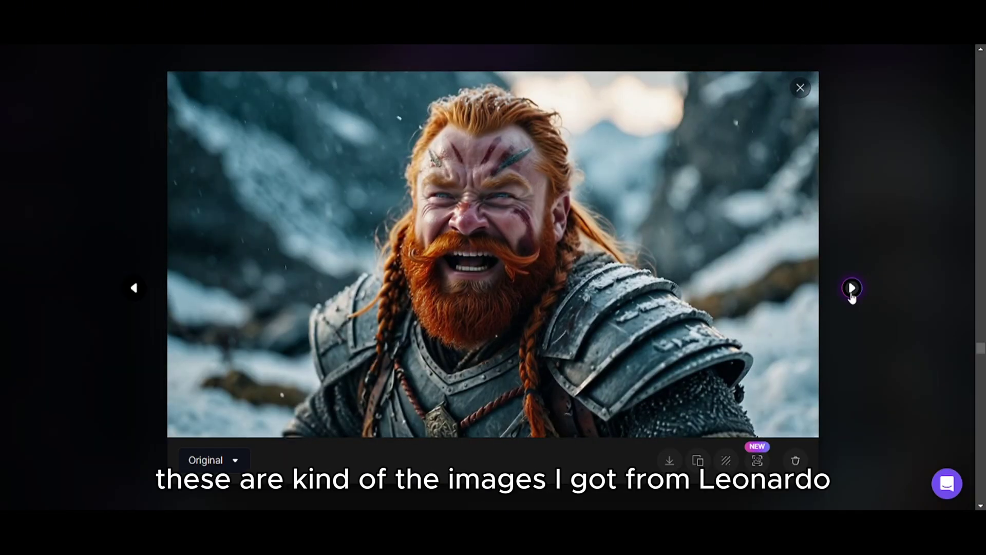
{"action": "left_click", "coordinate": [852, 289]}
{"action": "left_click", "coordinate": [851, 288]}
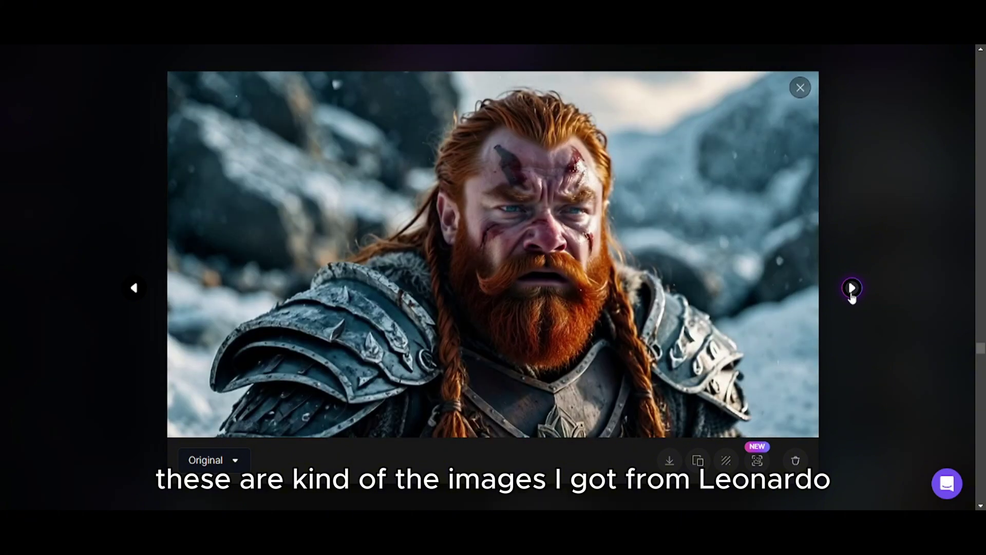
{"action": "left_click", "coordinate": [851, 288]}
{"action": "left_click", "coordinate": [851, 288]}
{"action": "left_click", "coordinate": [852, 288]}
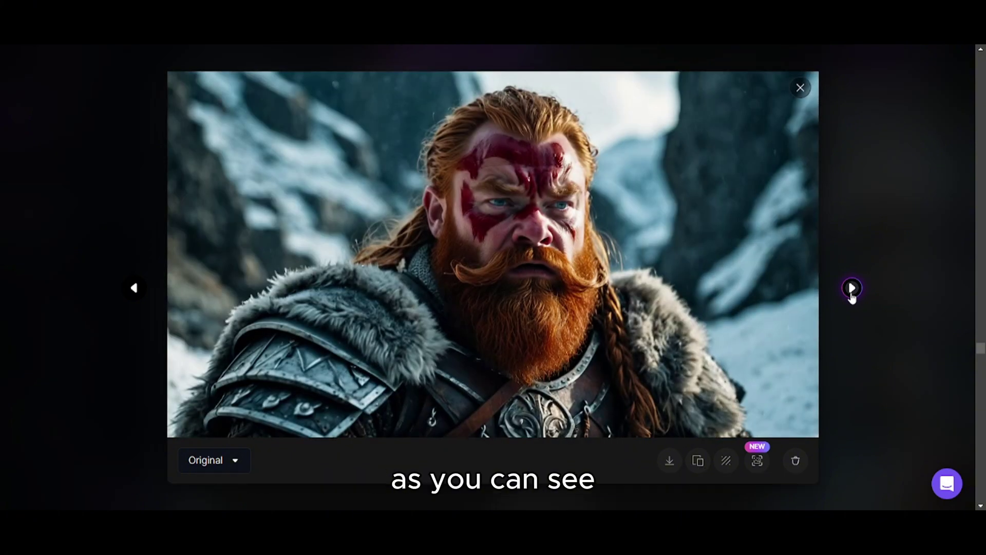
{"action": "left_click", "coordinate": [851, 288]}
{"action": "left_click", "coordinate": [852, 288]}
{"action": "left_click", "coordinate": [852, 288]}
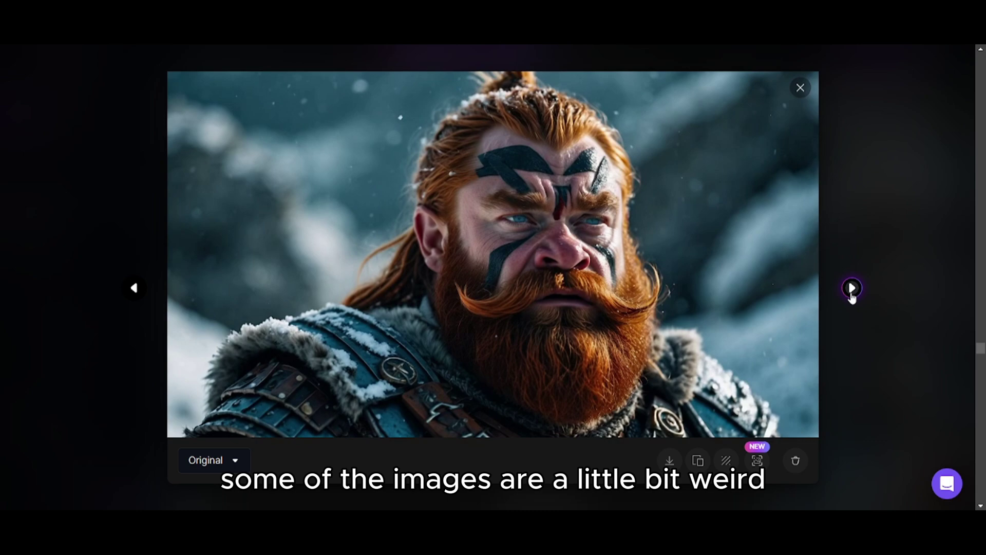
{"action": "left_click", "coordinate": [852, 288]}
{"action": "left_click", "coordinate": [851, 288]}
{"action": "left_click", "coordinate": [852, 288]}
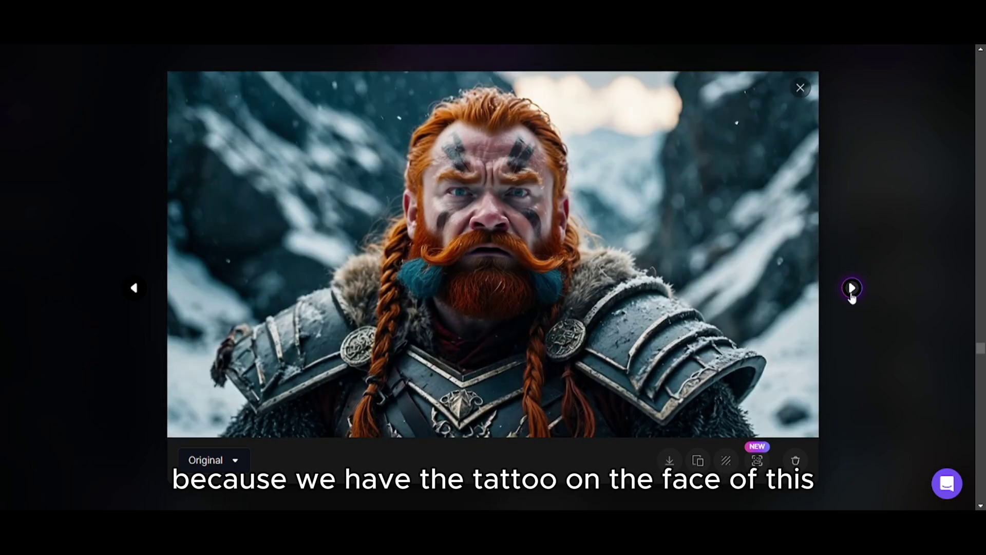
{"action": "left_click", "coordinate": [852, 288]}
{"action": "left_click", "coordinate": [852, 288]}
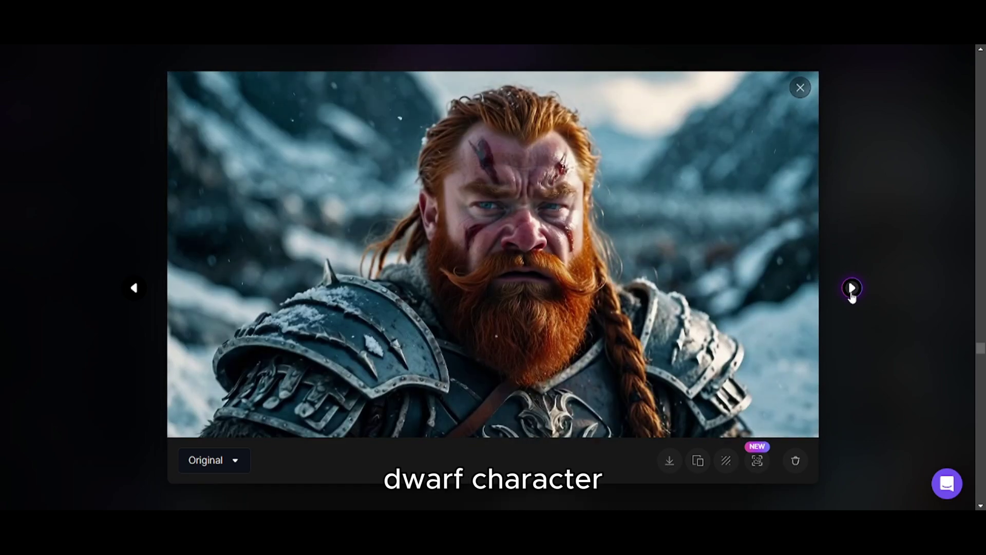
{"action": "left_click", "coordinate": [851, 288]}
{"action": "left_click", "coordinate": [851, 288]}
{"action": "left_click", "coordinate": [851, 288]}
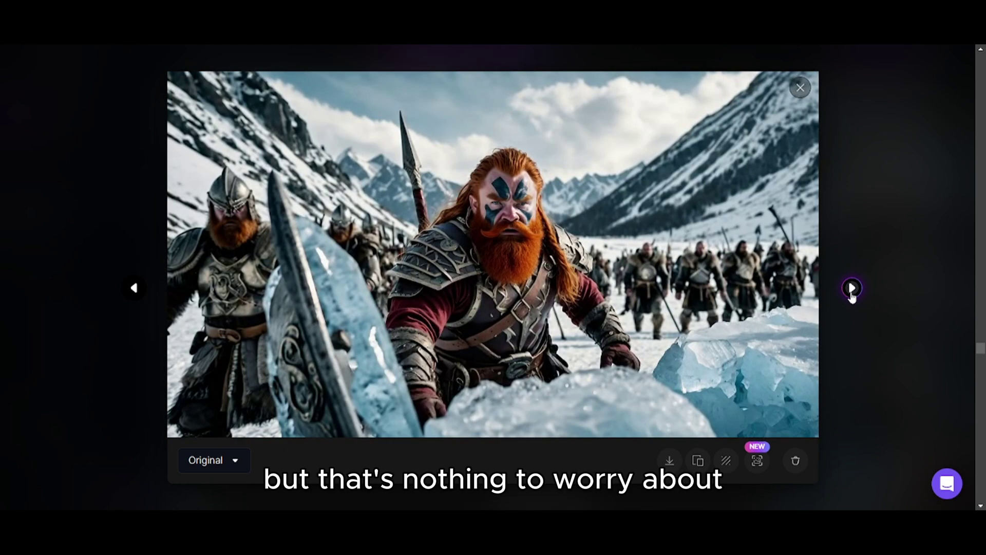
{"action": "left_click", "coordinate": [851, 288]}
{"action": "left_click", "coordinate": [852, 288]}
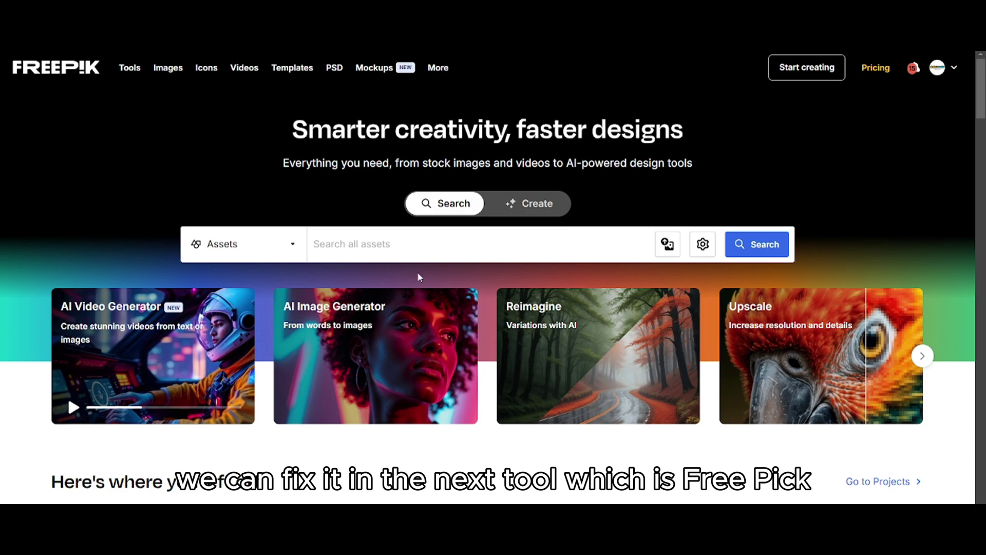
In Freepik, open the Retouch tool and load the red-bearded dwarf portrait for editing.
{"action": "left_click", "coordinate": [391, 319]}
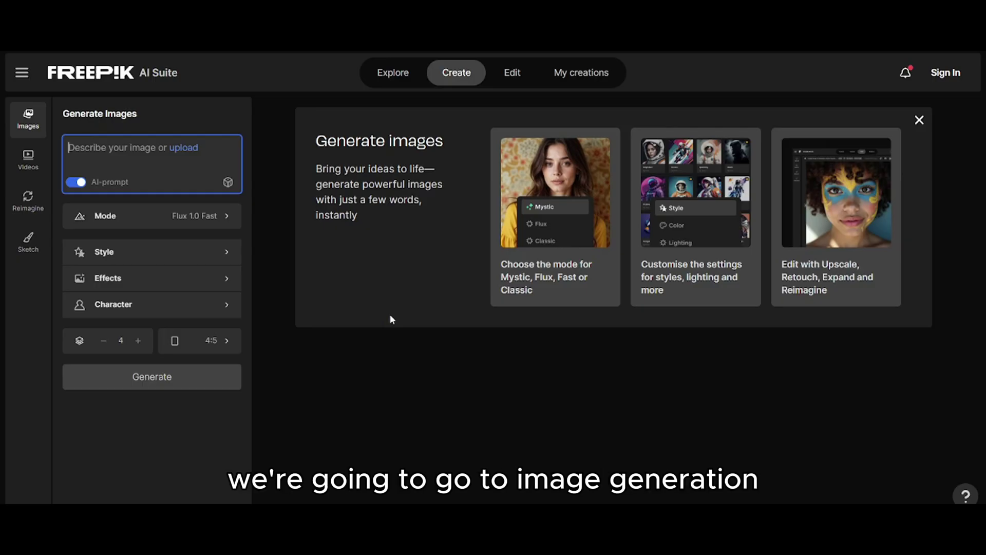
{"action": "left_click", "coordinate": [21, 72]}
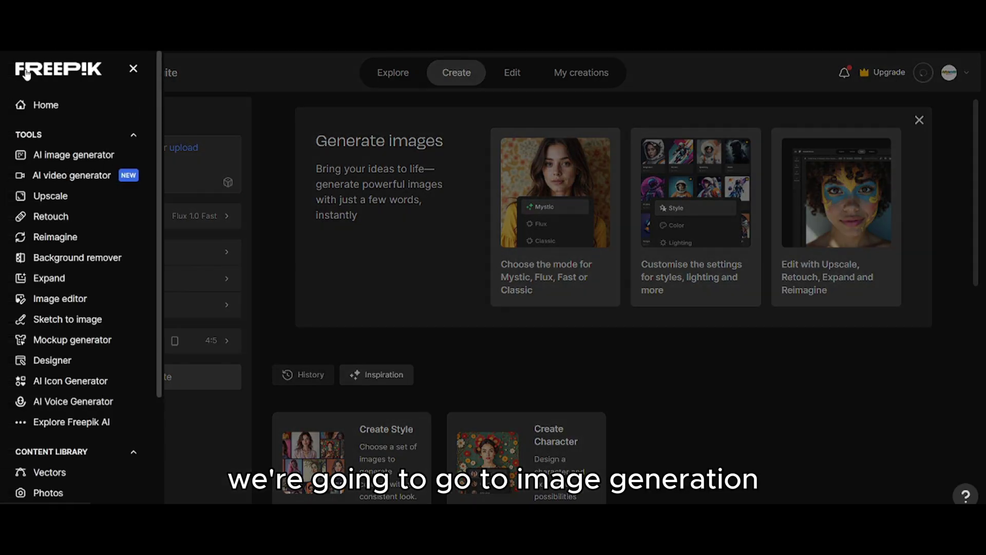
{"action": "left_click", "coordinate": [51, 217]}
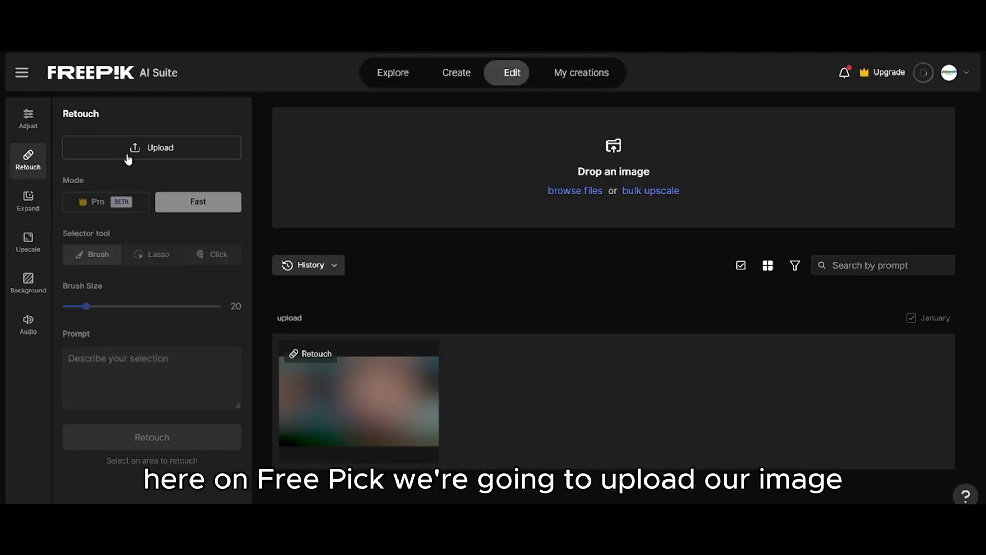
{"action": "left_click", "coordinate": [128, 155]}
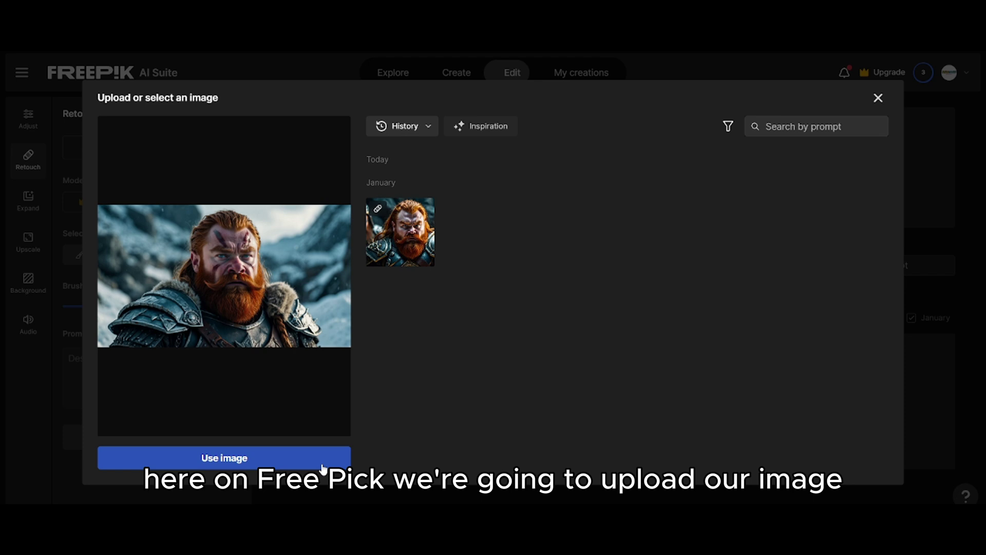
{"action": "left_click", "coordinate": [323, 465]}
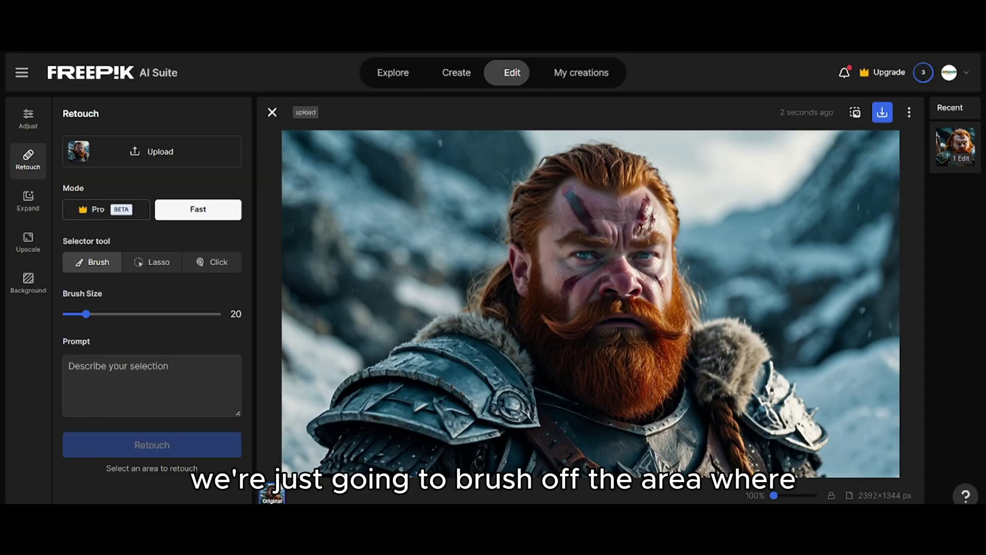
Brush over the markings on the dwarf's forehead and both cheeks, and generate retouch options with the prompt "clean the face".
{"action": "mouse_move", "coordinate": [568, 186]}
{"action": "left_mouse_down"}
{"action": "mouse_move", "coordinate": [592, 231]}
{"action": "mouse_move", "coordinate": [578, 198]}
{"action": "mouse_move", "coordinate": [583, 220]}
{"action": "mouse_move", "coordinate": [575, 201]}
{"action": "left_mouse_up"}
{"action": "mouse_move", "coordinate": [646, 225]}
{"action": "left_mouse_down"}
{"action": "mouse_move", "coordinate": [644, 196]}
{"action": "mouse_move", "coordinate": [648, 220]}
{"action": "mouse_move", "coordinate": [657, 218]}
{"action": "mouse_move", "coordinate": [643, 229]}
{"action": "left_mouse_up"}
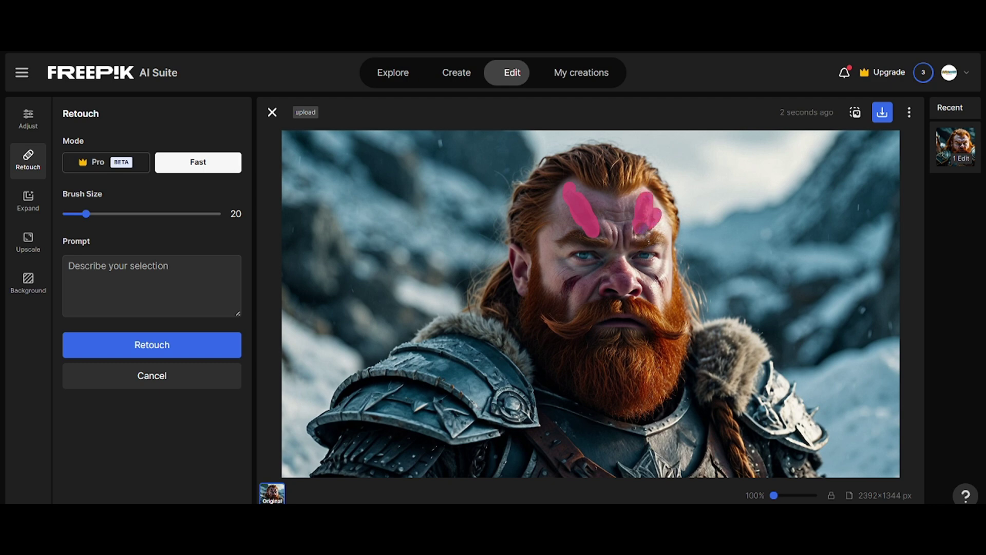
{"action": "left_click_drag", "start_coordinate": [664, 277], "coordinate": [665, 297]}
{"action": "mouse_move", "coordinate": [580, 276]}
{"action": "left_mouse_down"}
{"action": "mouse_move", "coordinate": [564, 298]}
{"action": "mouse_move", "coordinate": [563, 281]}
{"action": "left_mouse_up"}
{"action": "left_click", "coordinate": [193, 280]}
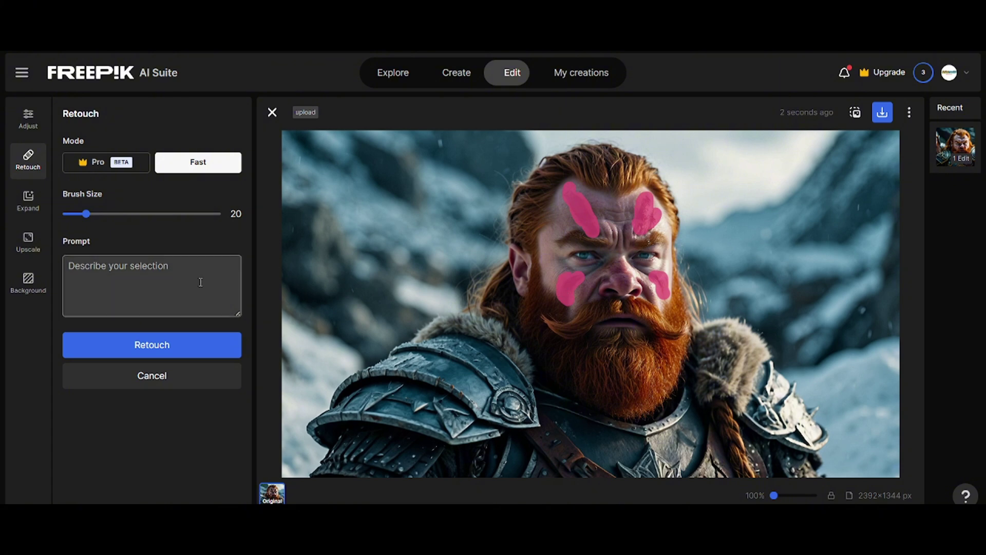
{"action": "type", "text": "clean the face"}
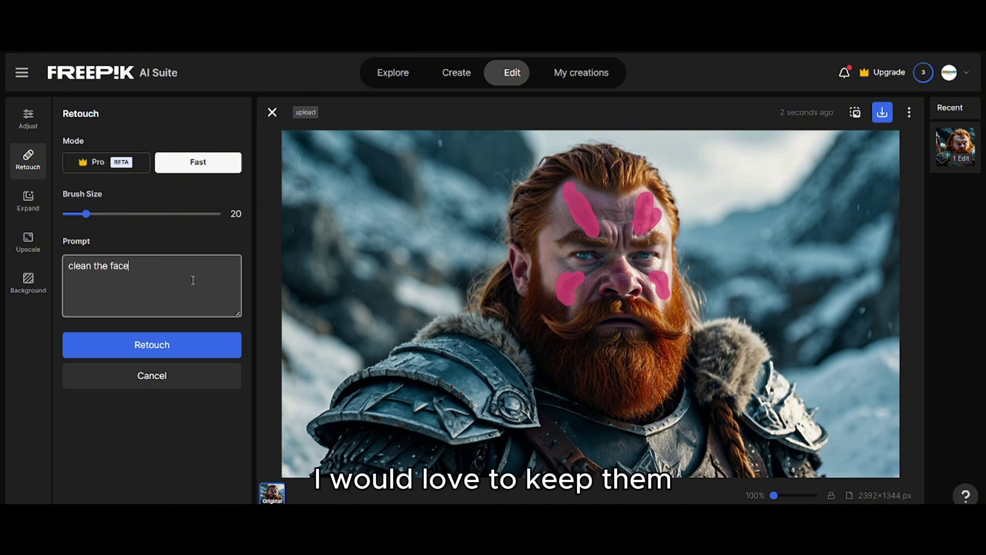
{"action": "left_click", "coordinate": [149, 346]}
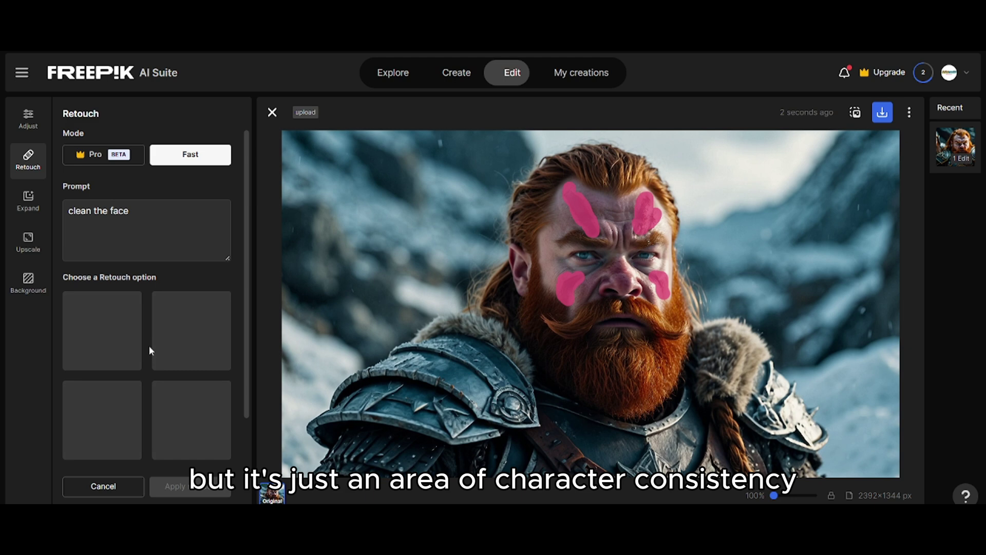
Apply a retouch option with an unmarked face to the dwarf portrait and download the image.
{"action": "scroll", "coordinate": [148, 339], "scroll_direction": "down", "scroll_amount": 1}
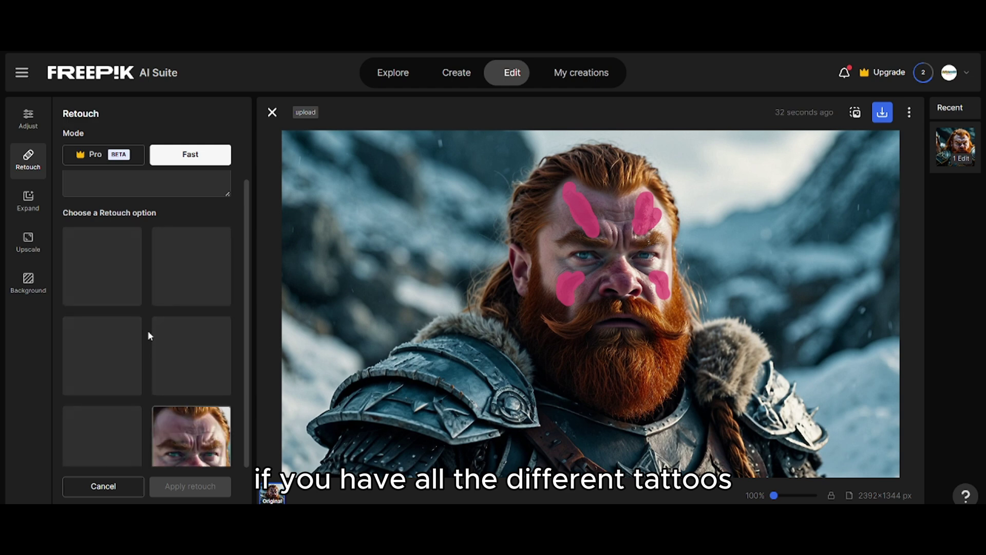
{"action": "left_click", "coordinate": [172, 264]}
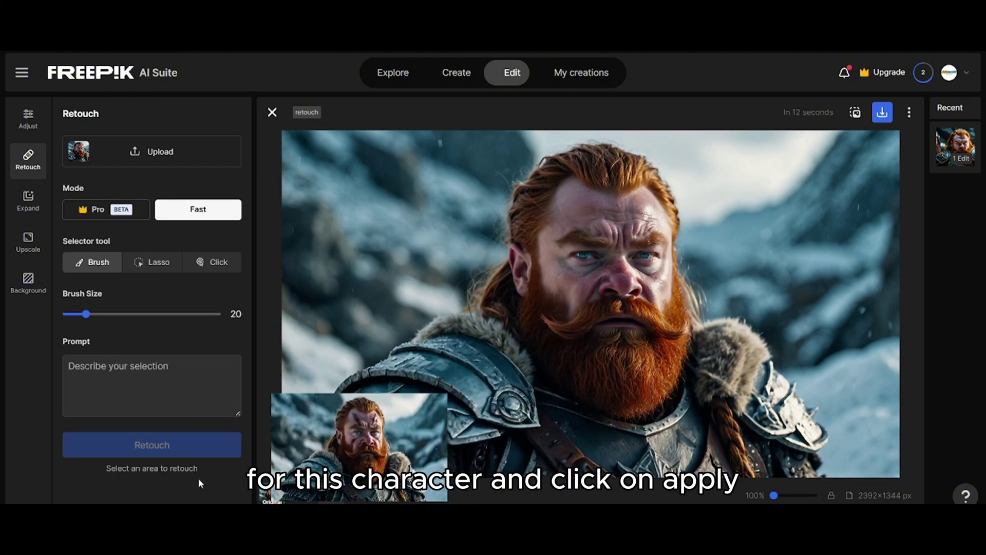
{"action": "left_click", "coordinate": [881, 114]}
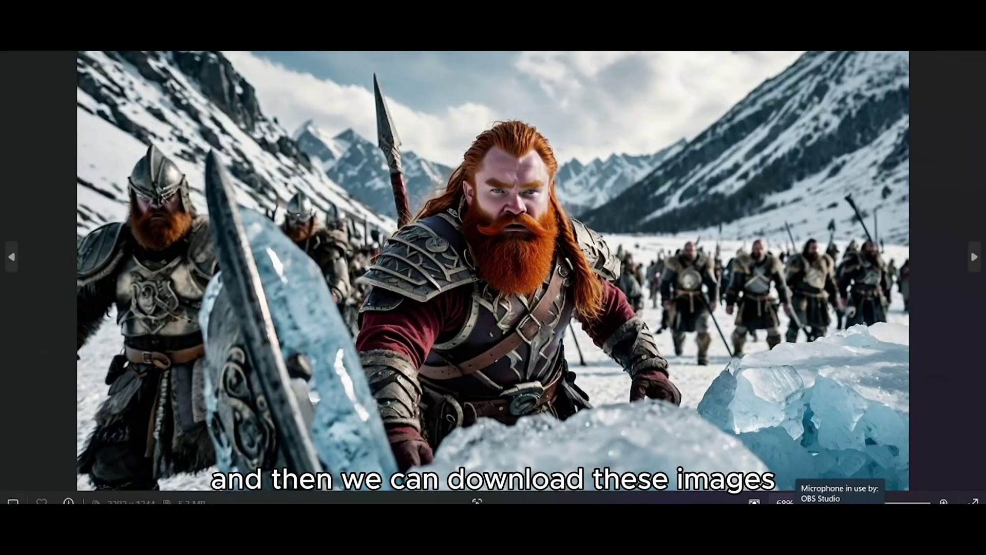
Look through the downloaded dwarf images in the image viewer to review the cleaned-up faces.
{"action": "key", "text": "Right"}
{"action": "key", "text": "Right"}
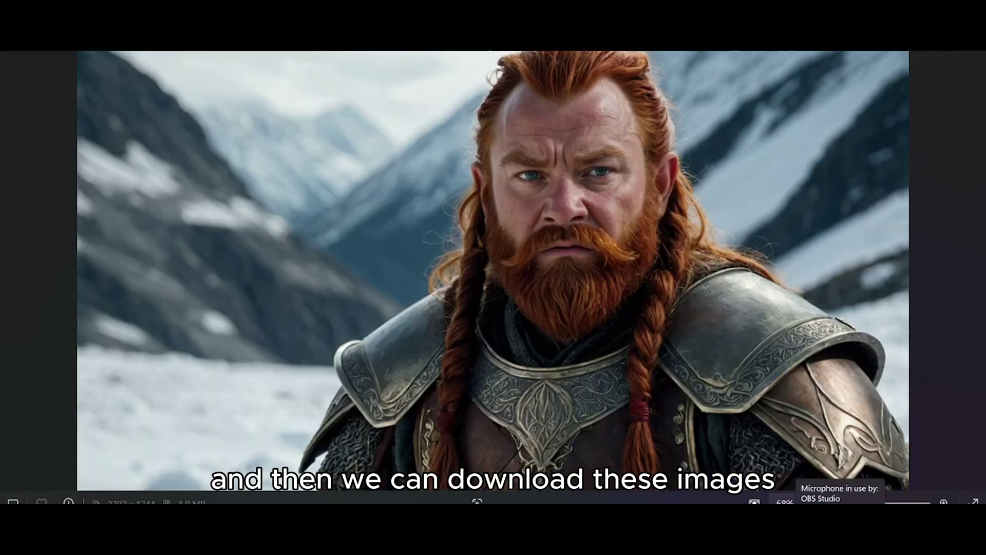
{"action": "key", "text": "Right"}
{"action": "key", "text": "Right"}
{"action": "key", "text": "Right"}
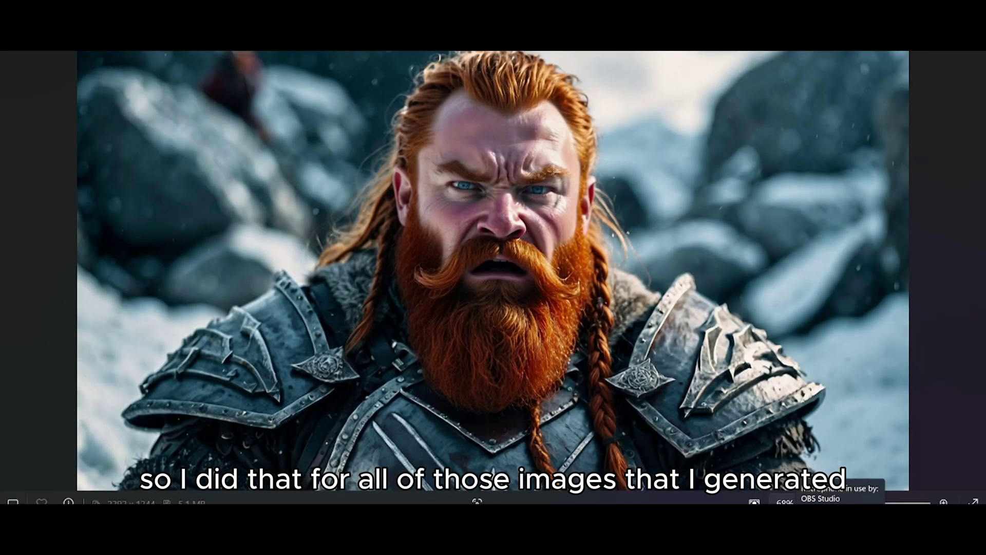
{"action": "key", "text": "Right"}
{"action": "key", "text": "Right"}
{"action": "key", "text": "Right"}
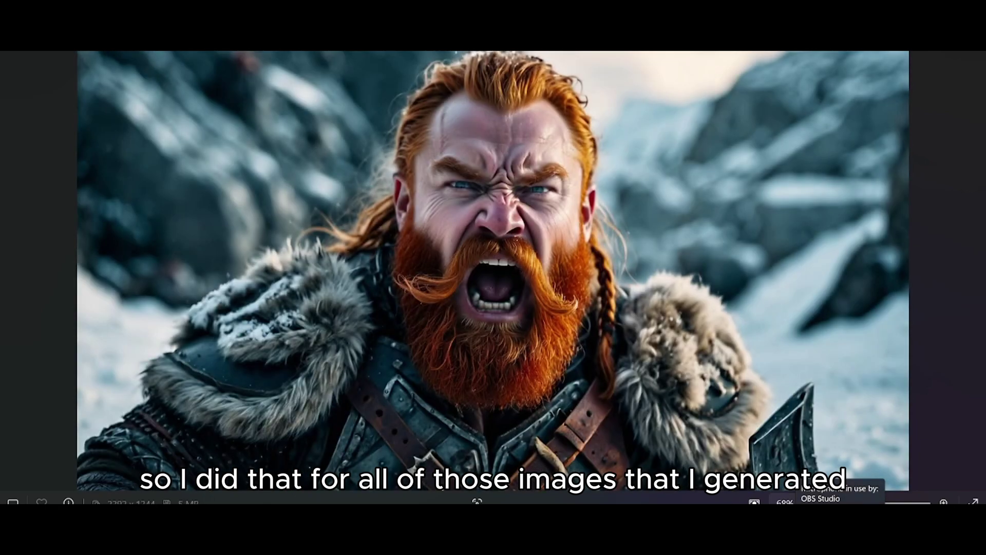
{"action": "key", "text": "Right"}
{"action": "key", "text": "Right"}
{"action": "key", "text": "Right"}
{"action": "key", "text": "Right"}
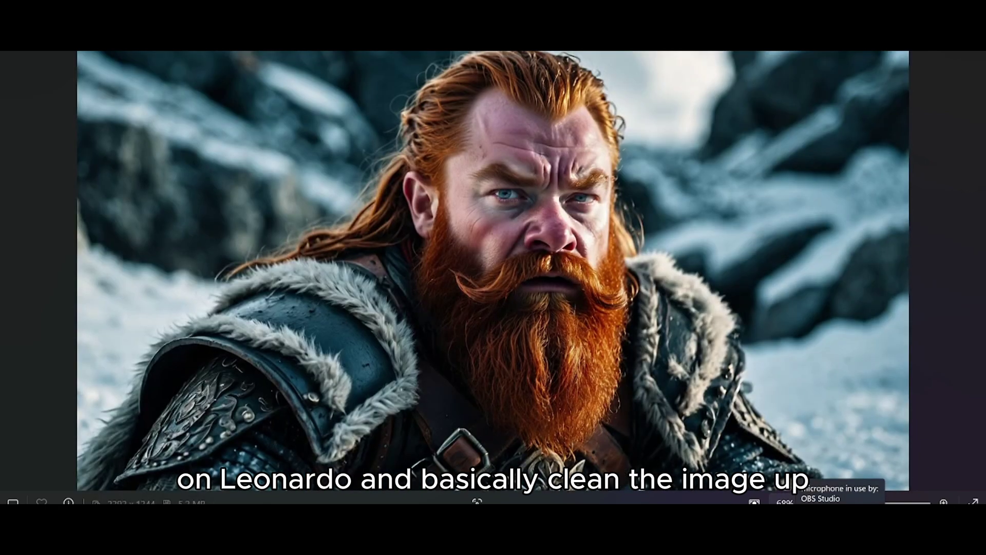
{"action": "key", "text": "Right"}
{"action": "key", "text": "Right"}
{"action": "key", "text": "Right"}
{"action": "key", "text": "Right"}
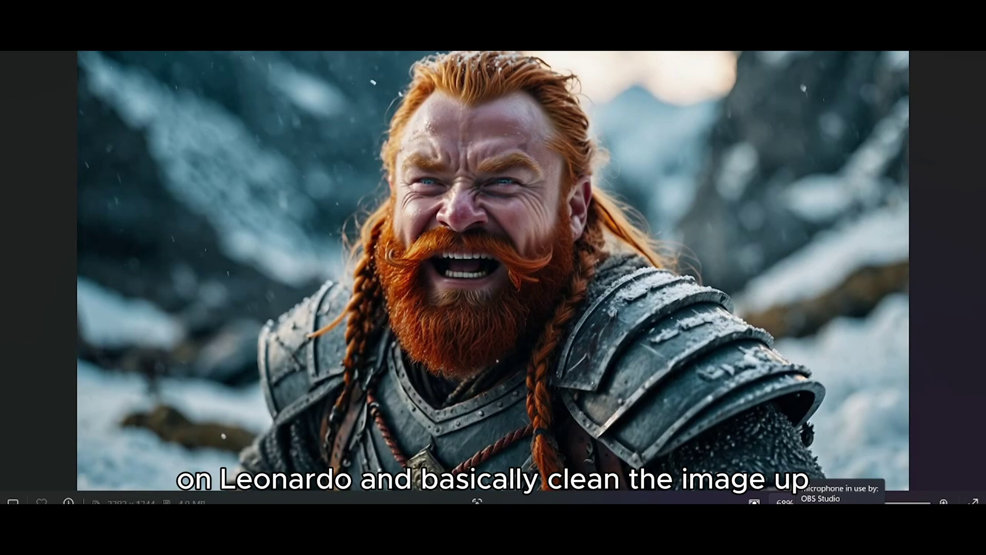
{"action": "key", "text": "Right"}
{"action": "key", "text": "Right"}
{"action": "key", "text": "Right"}
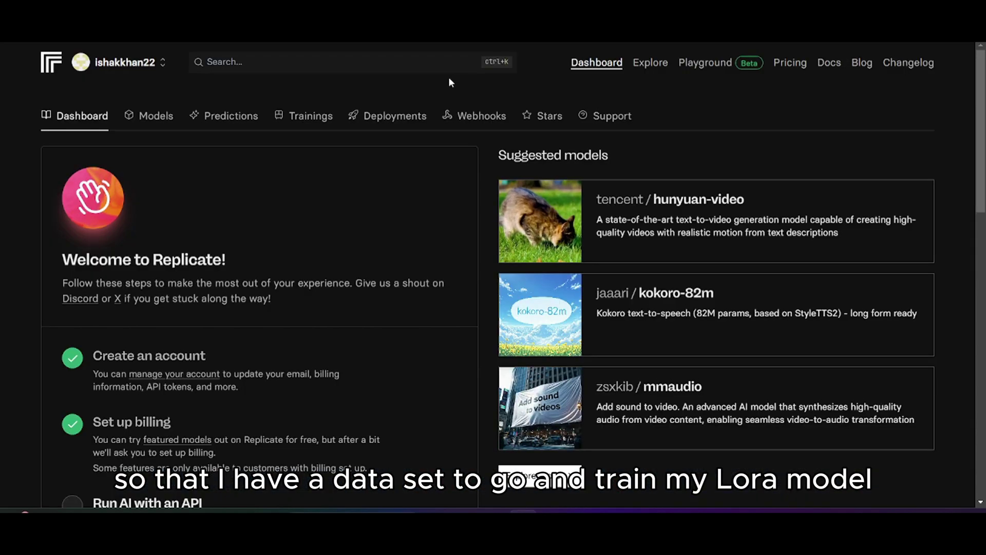
In Replicate, search for "ostri" and open the Create training section of the ostris/flux-dev-lora-trainer model.
{"action": "left_click", "coordinate": [428, 67]}
{"action": "type", "text": "o"}
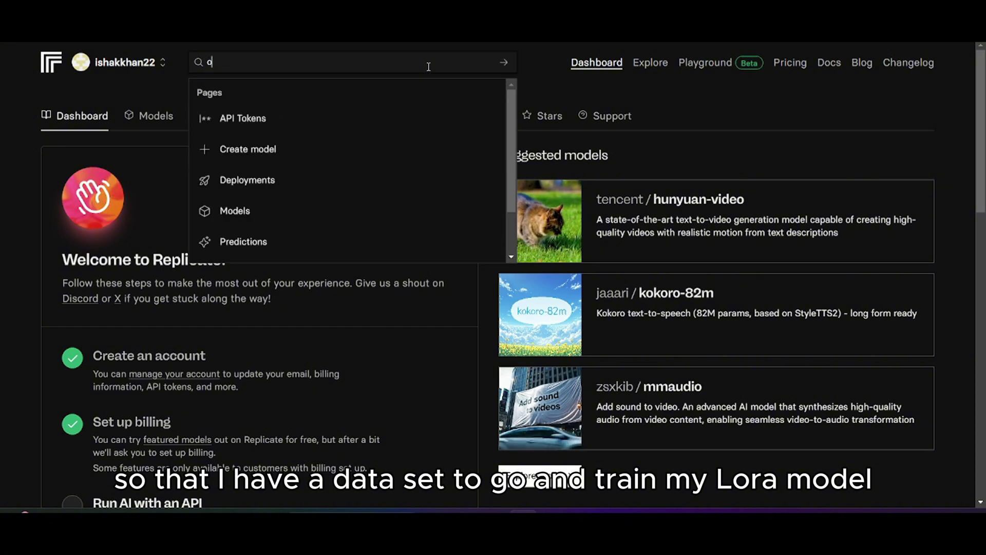
{"action": "type", "text": "stri"}
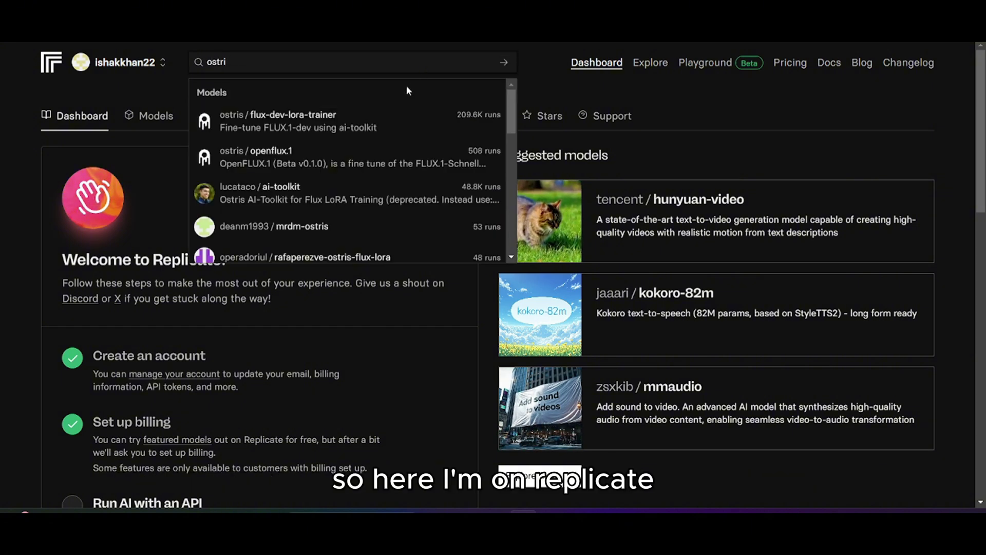
{"action": "left_click", "coordinate": [395, 114]}
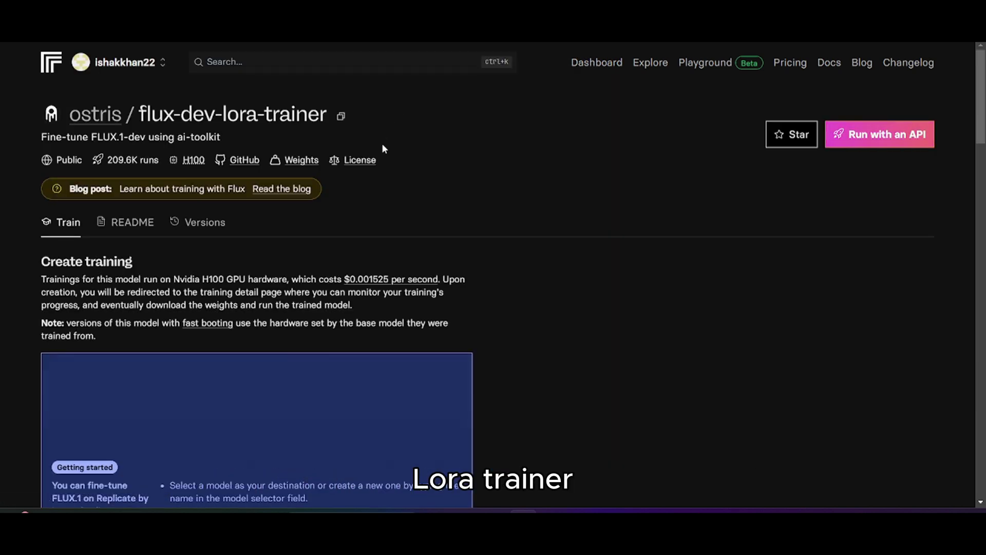
{"action": "scroll", "coordinate": [372, 164], "scroll_direction": "down", "scroll_amount": 6}
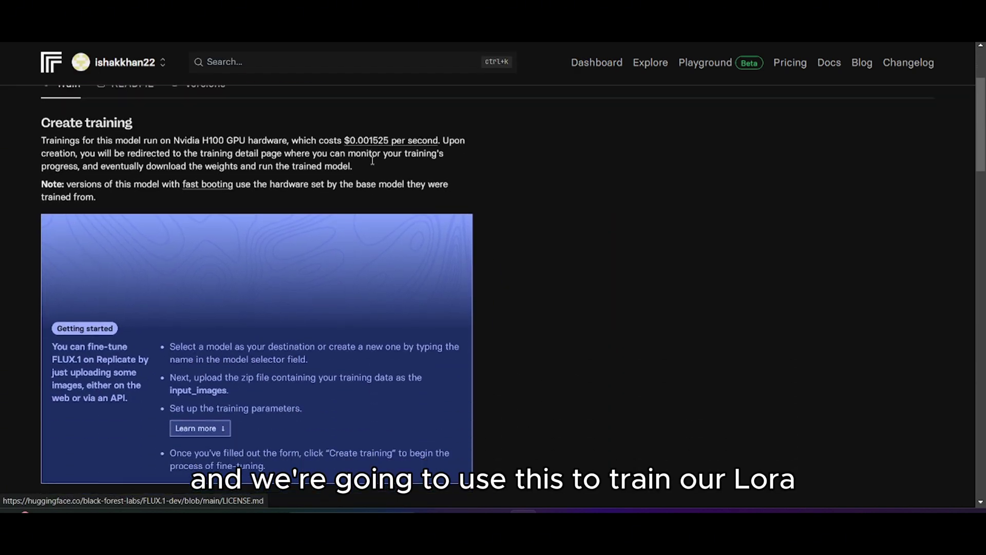
Set the training destination to a new model named "dwarfchar181" and make it private.
{"action": "scroll", "coordinate": [373, 159], "scroll_direction": "down", "scroll_amount": 2}
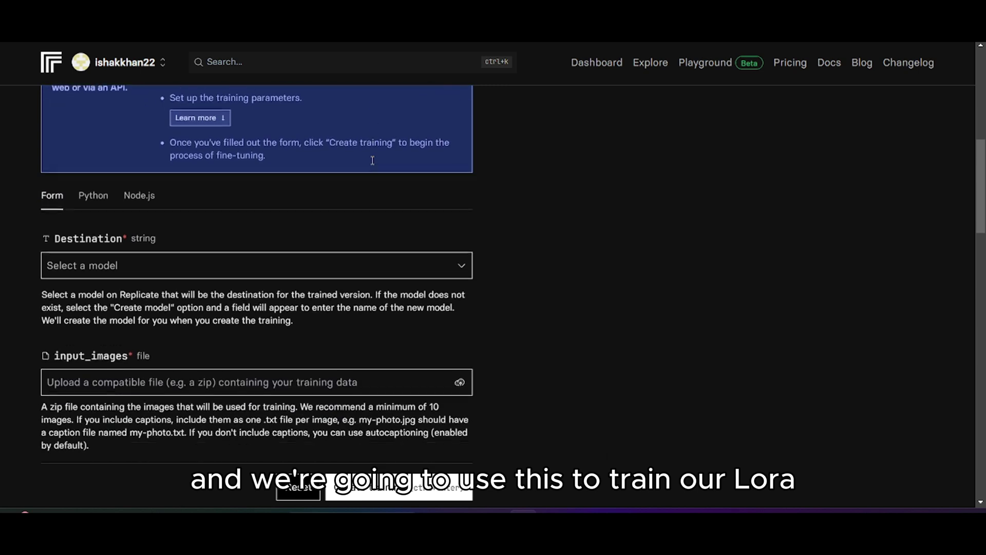
{"action": "left_click", "coordinate": [279, 271]}
{"action": "left_click", "coordinate": [152, 319]}
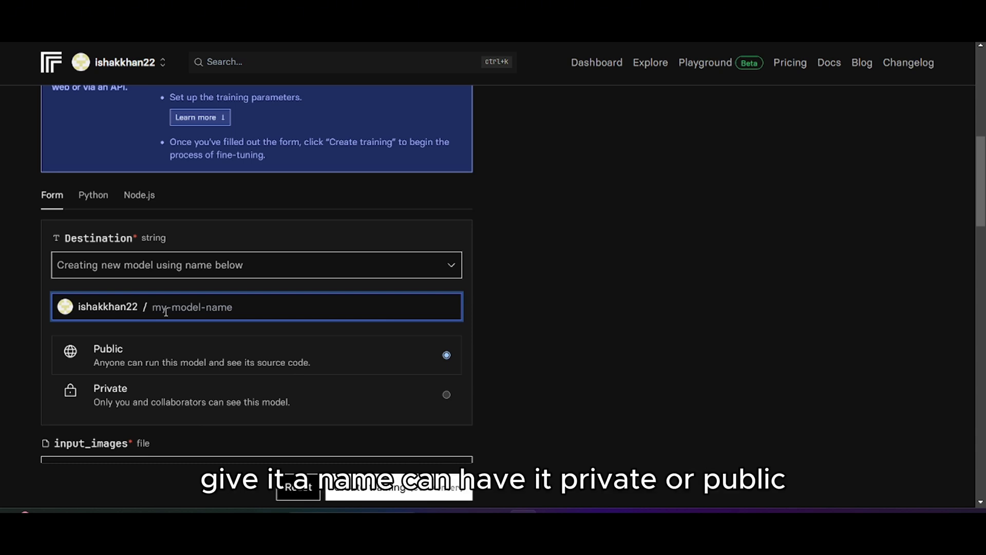
{"action": "type", "text": "dwarfca"}
{"action": "key", "text": "BackSpace"}
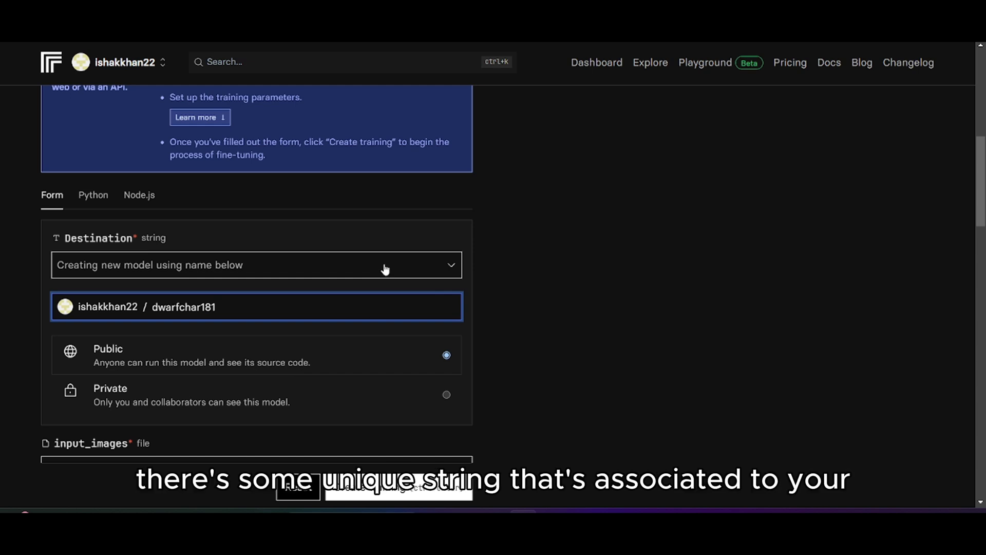
{"action": "left_click", "coordinate": [612, 258]}
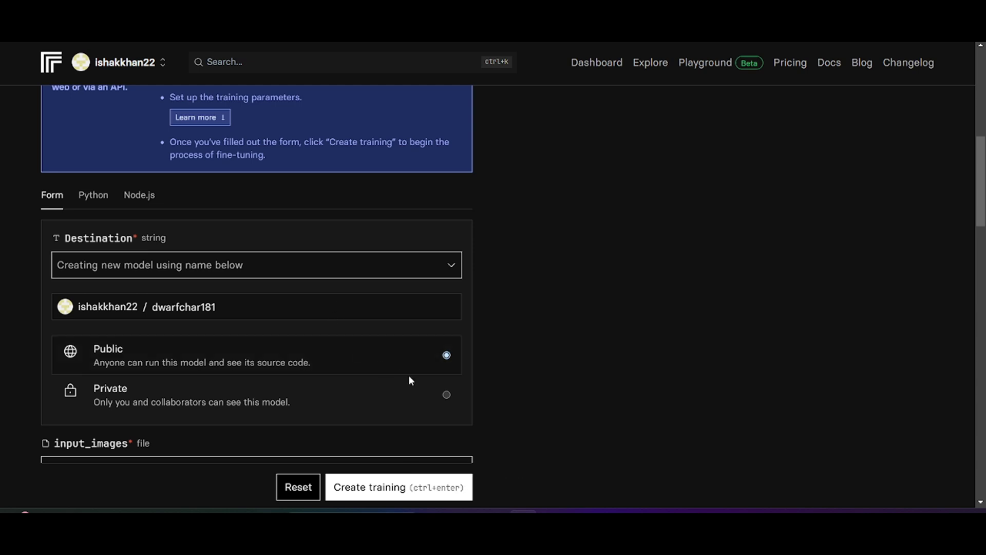
{"action": "left_click", "coordinate": [446, 394]}
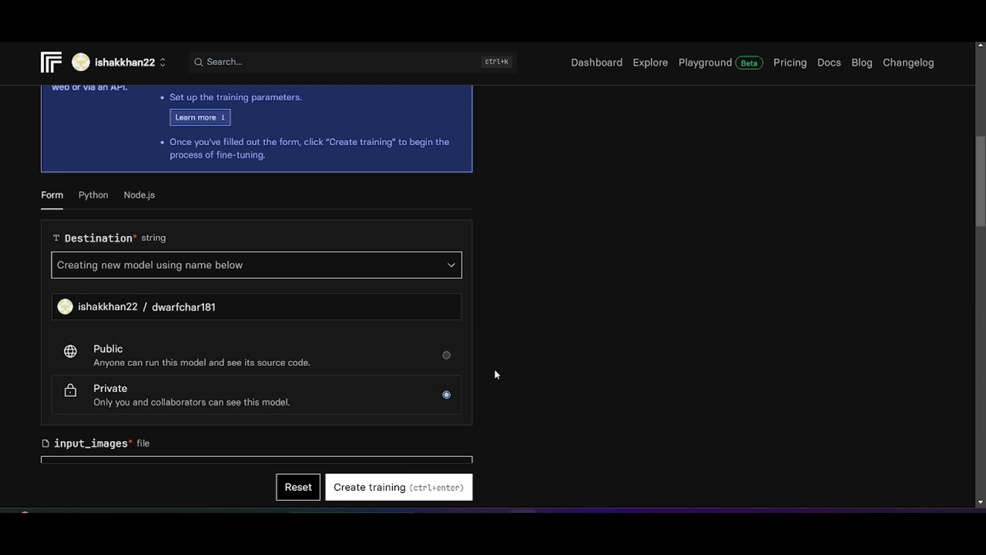
{"action": "left_click", "coordinate": [452, 276]}
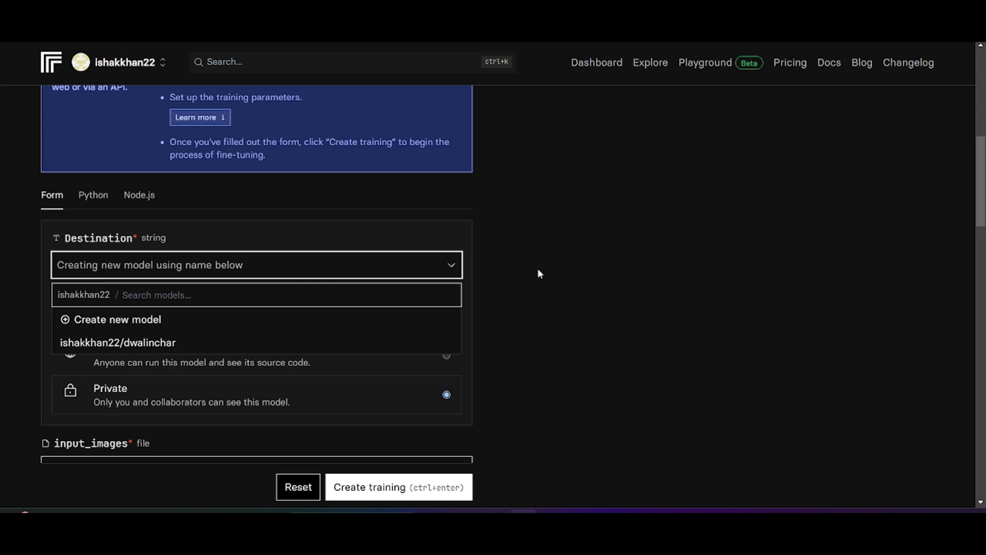
{"action": "left_click", "coordinate": [548, 280]}
{"action": "scroll", "coordinate": [560, 297], "scroll_direction": "down", "scroll_amount": 3}
{"action": "left_click", "coordinate": [268, 342]}
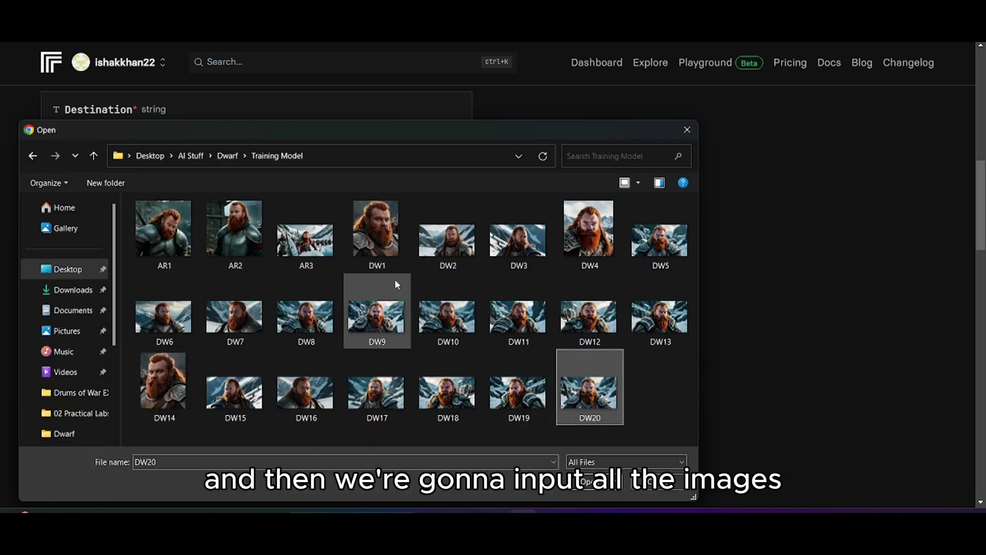
{"action": "left_click", "coordinate": [687, 129]}
Replace the default trigger word of the training with "dwarfchar181".
{"action": "scroll", "coordinate": [686, 256], "scroll_direction": "down", "scroll_amount": 4}
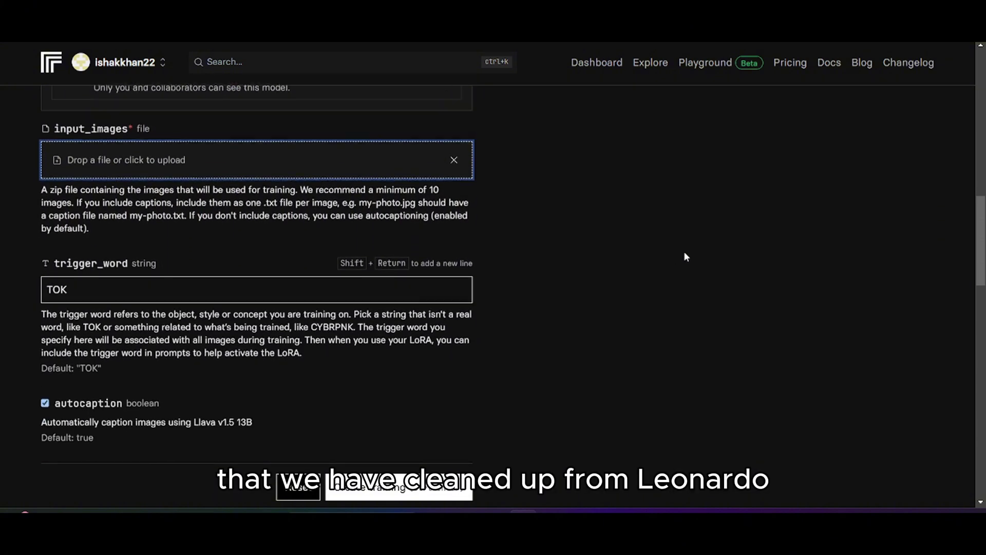
{"action": "left_click", "coordinate": [63, 282]}
{"action": "left_click_drag", "start_coordinate": [63, 283], "coordinate": [44, 283]}
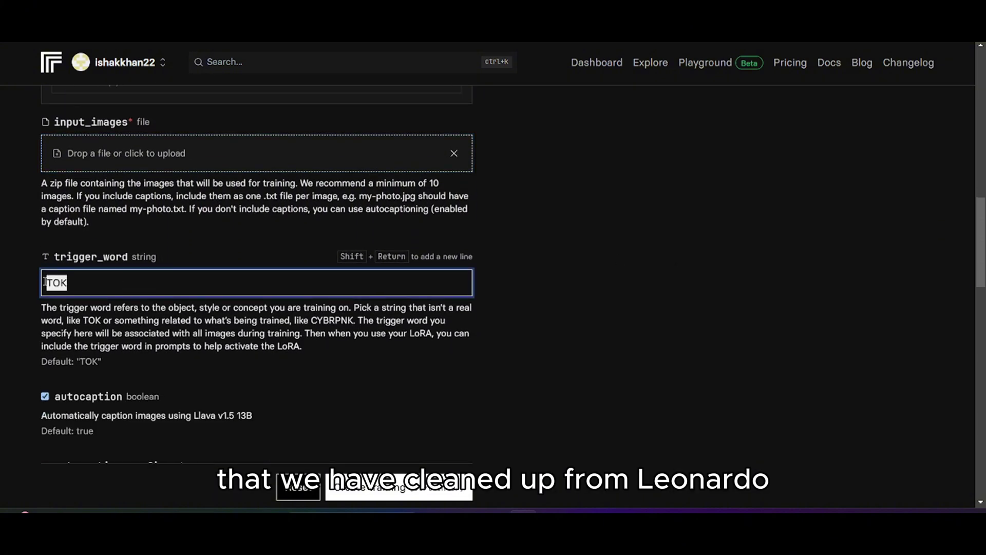
{"action": "type", "text": "dwarfchar181"}
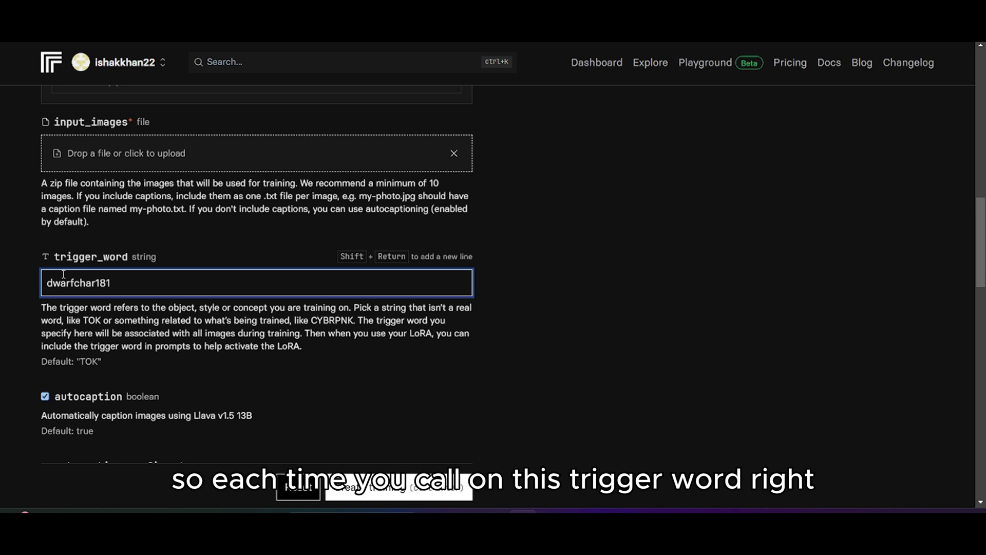
Review the remaining training parameters, from the autocaption prefix and suffix through steps and lora_rank to the Hugging Face and Weights and Biases fields.
{"action": "scroll", "coordinate": [161, 278], "scroll_direction": "down", "scroll_amount": 4}
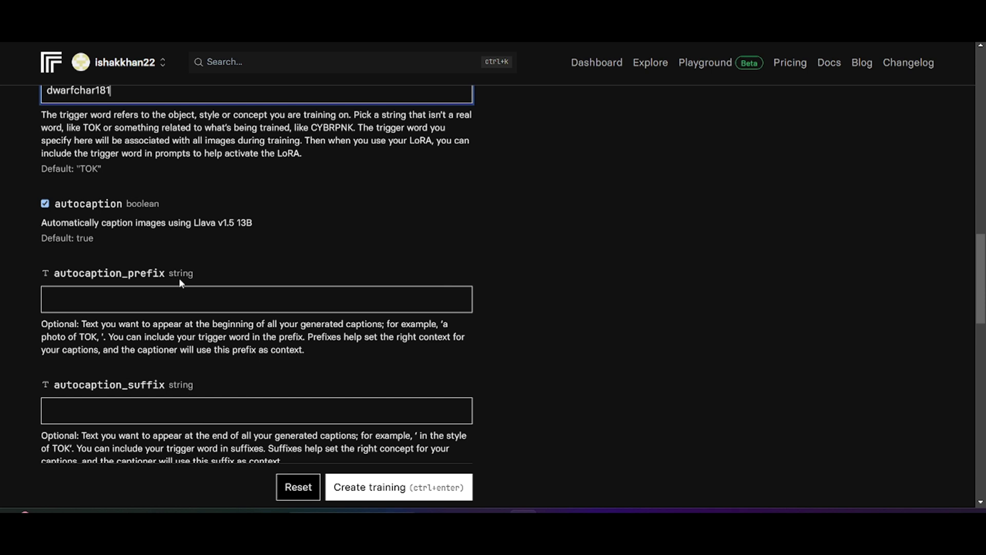
{"action": "left_click", "coordinate": [177, 295]}
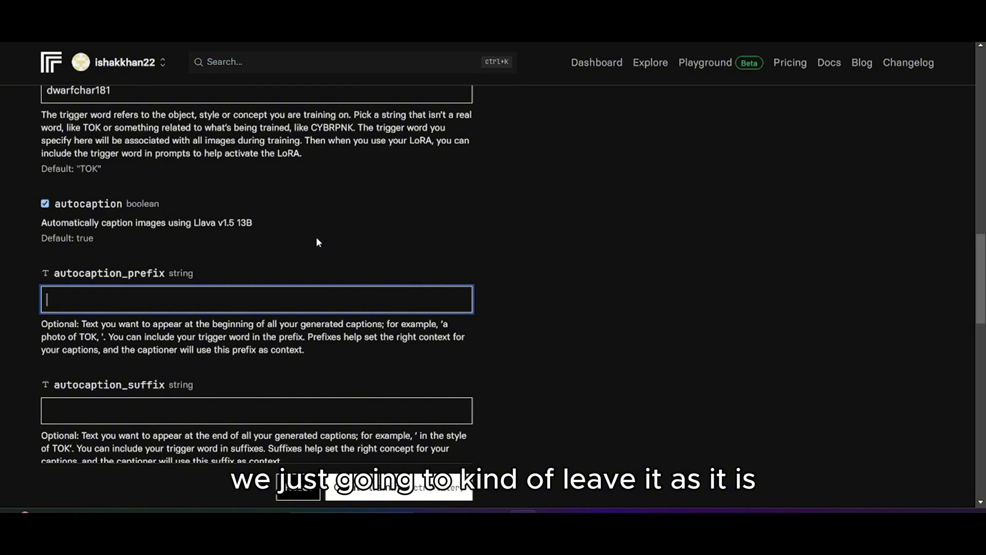
{"action": "scroll", "coordinate": [317, 240], "scroll_direction": "down", "scroll_amount": 2}
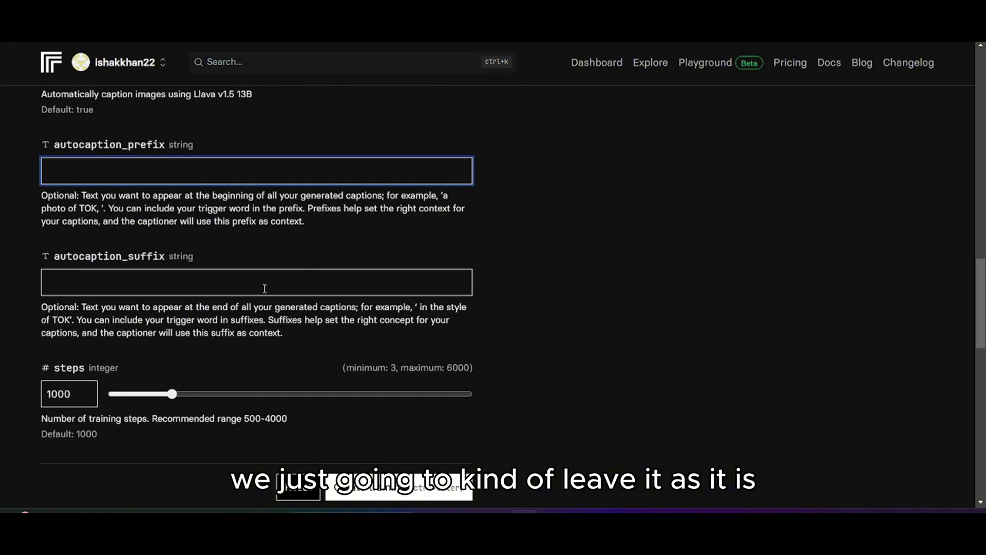
{"action": "left_click", "coordinate": [264, 288]}
{"action": "scroll", "coordinate": [285, 282], "scroll_direction": "down", "scroll_amount": 5}
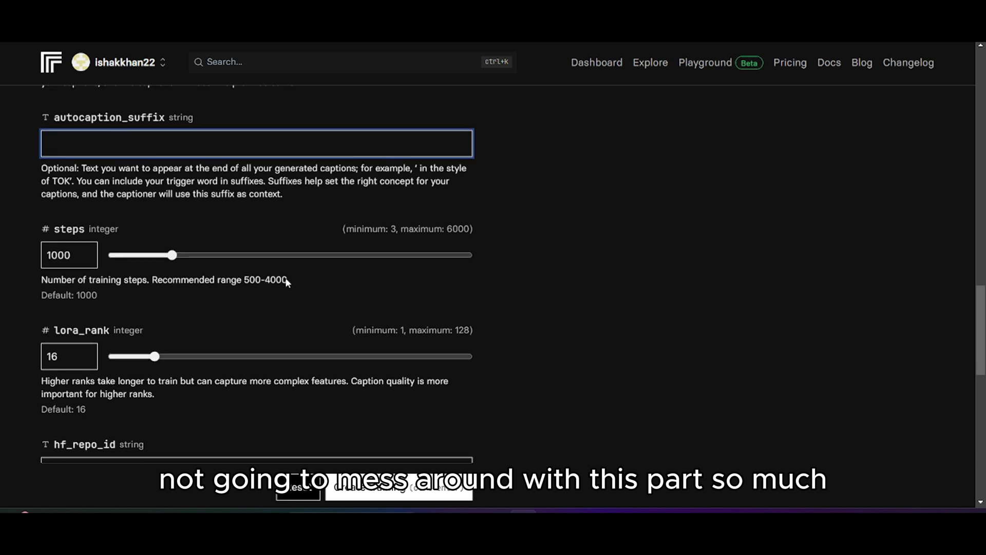
{"action": "scroll", "coordinate": [287, 283], "scroll_direction": "down", "scroll_amount": 1}
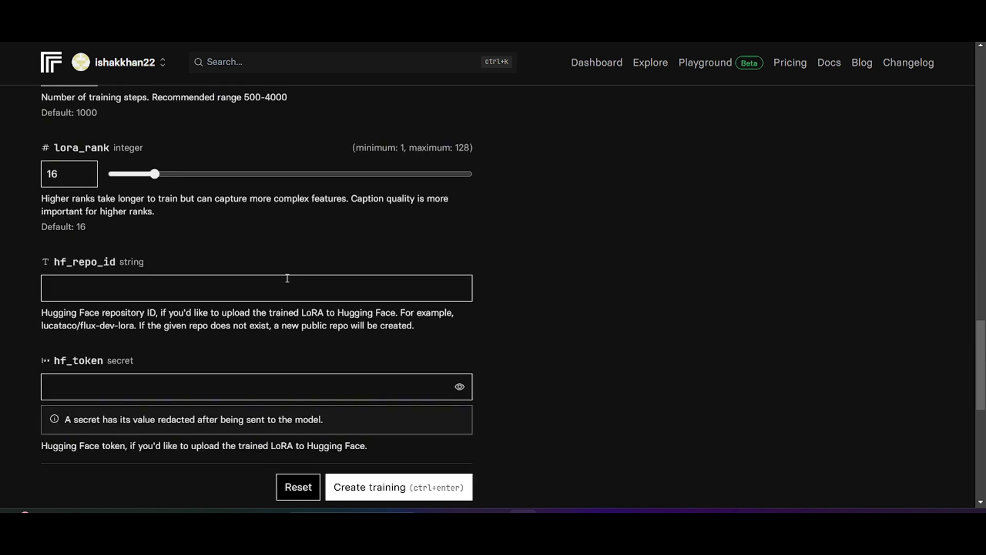
{"action": "scroll", "coordinate": [287, 278], "scroll_direction": "down", "scroll_amount": 1}
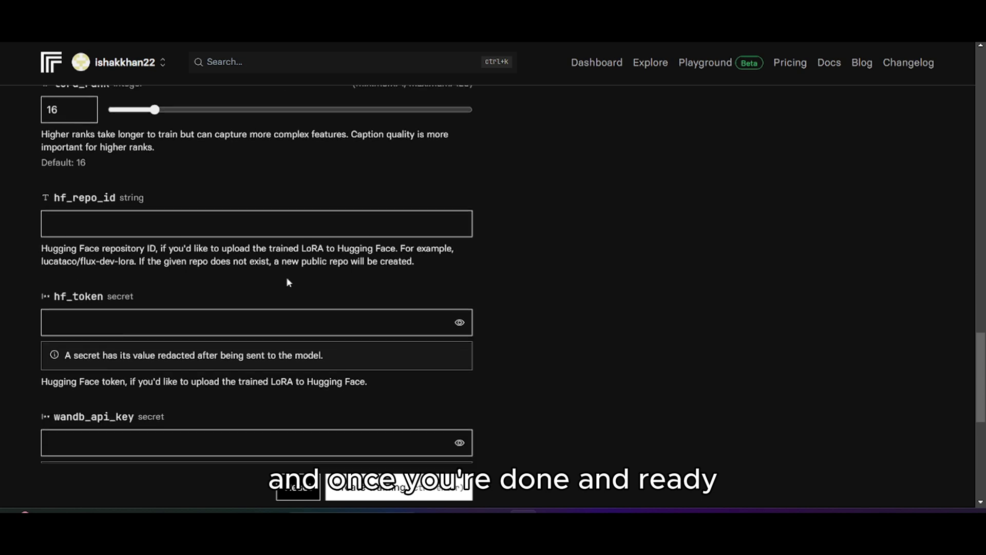
{"action": "scroll", "coordinate": [288, 282], "scroll_direction": "down", "scroll_amount": 2}
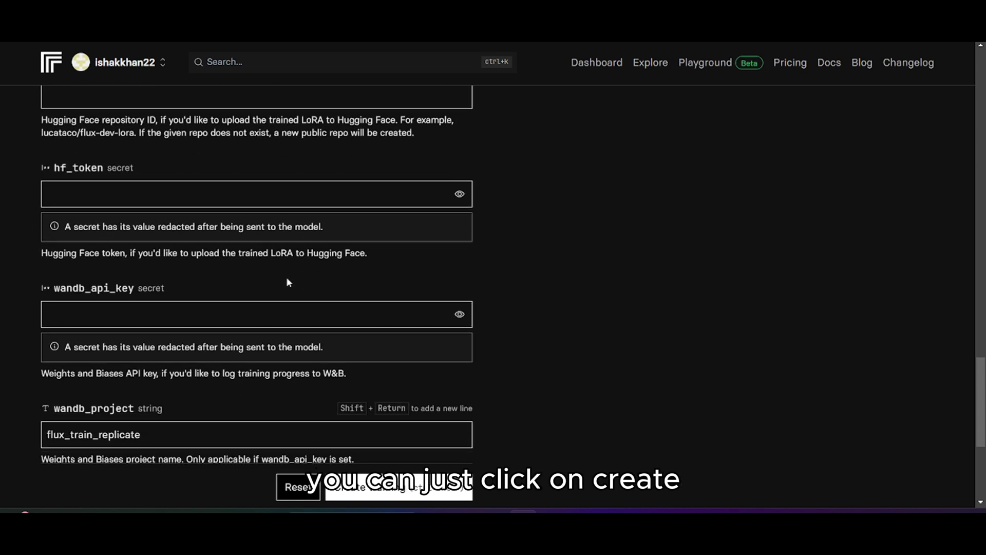
{"action": "scroll", "coordinate": [289, 282], "scroll_direction": "down", "scroll_amount": 2}
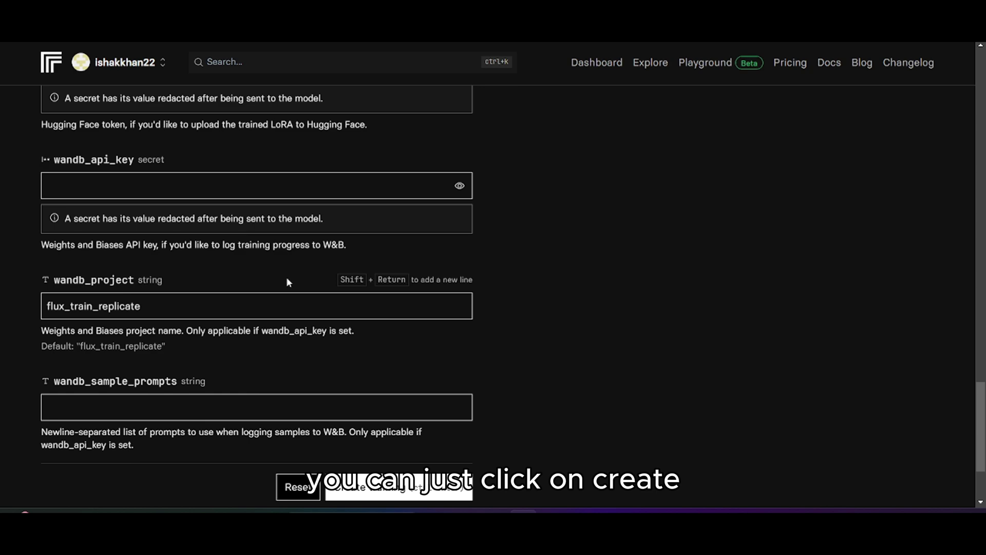
{"action": "scroll", "coordinate": [287, 282], "scroll_direction": "down", "scroll_amount": 2}
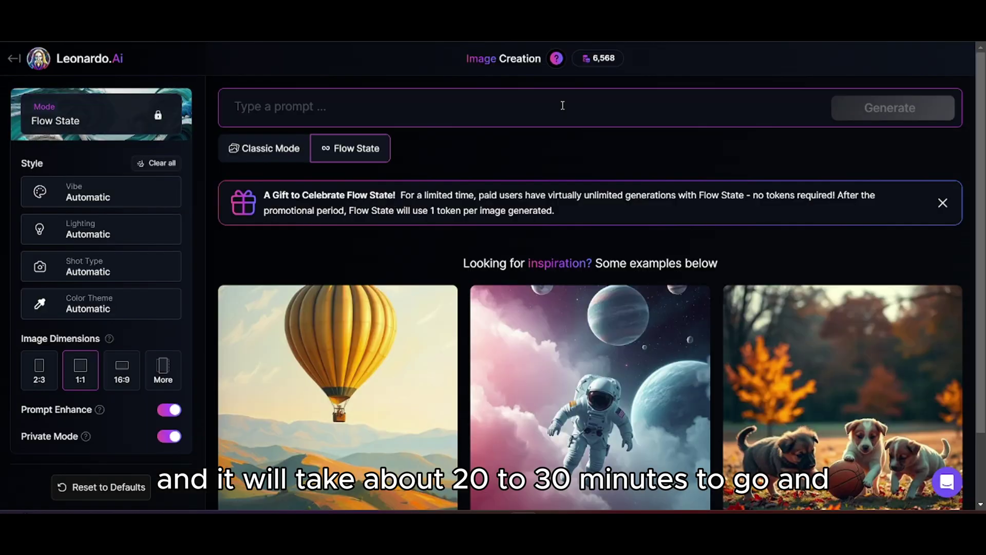
In Leonardo.Ai Flow State, enter the prompt "dwarf warrior wit battle armor standing in front of his army on a cold winter day".
{"action": "type", "text": "creat"}
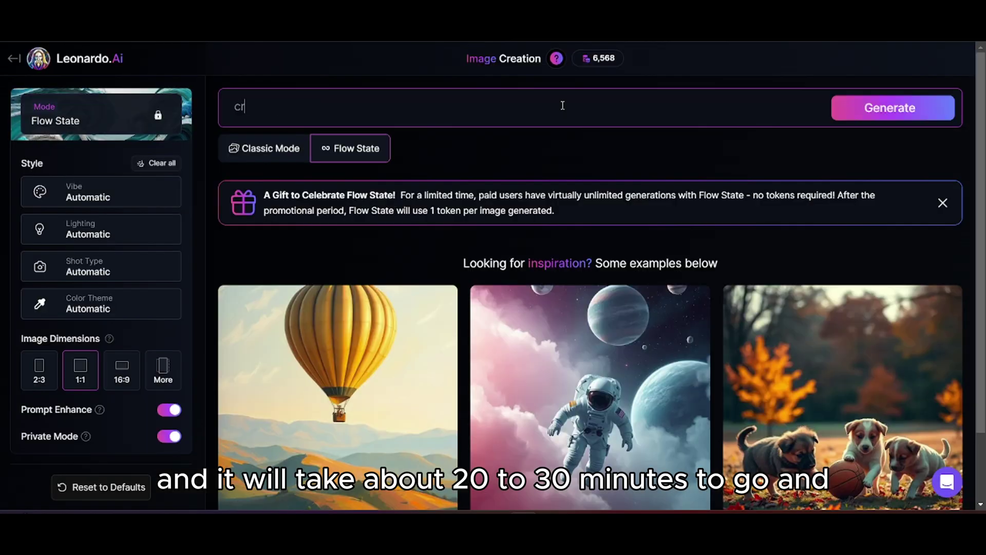
{"action": "key", "text": "BackSpace"}
{"action": "key", "text": "BackSpace"}
{"action": "key", "text": "BackSpace"}
{"action": "key", "text": "BackSpace"}
{"action": "key", "text": "BackSpace"}
{"action": "type", "text": "dwa"}
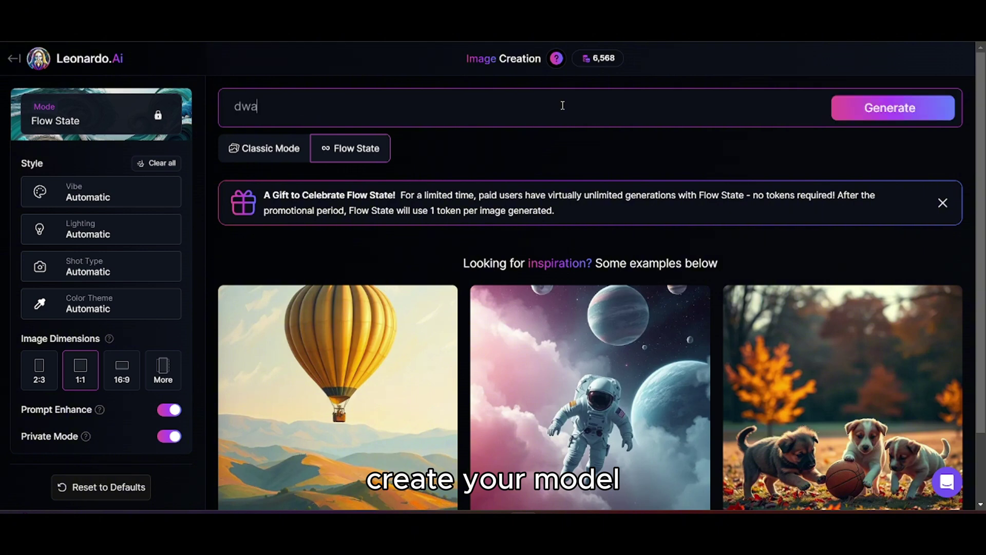
{"action": "type", "text": "rf warrior"}
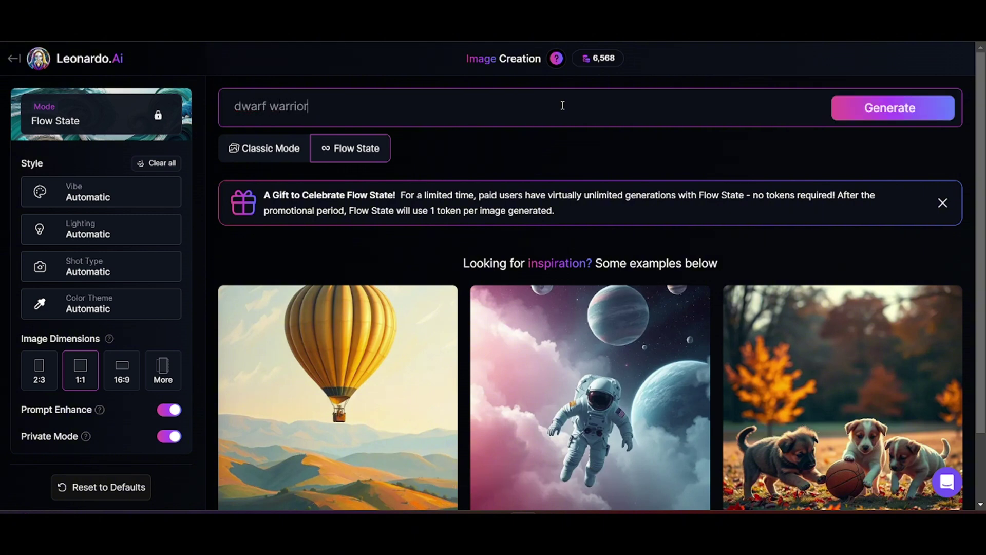
{"action": "type", "text": " standing infront"}
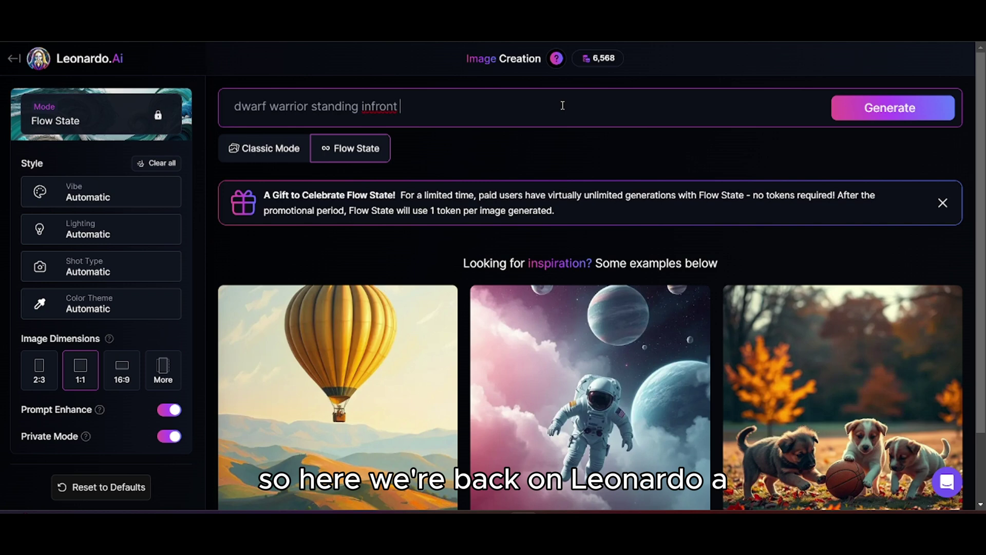
{"action": "key", "text": "BackSpace"}
{"action": "key", "text": "BackSpace"}
{"action": "key", "text": "BackSpace"}
{"action": "key", "text": "BackSpace"}
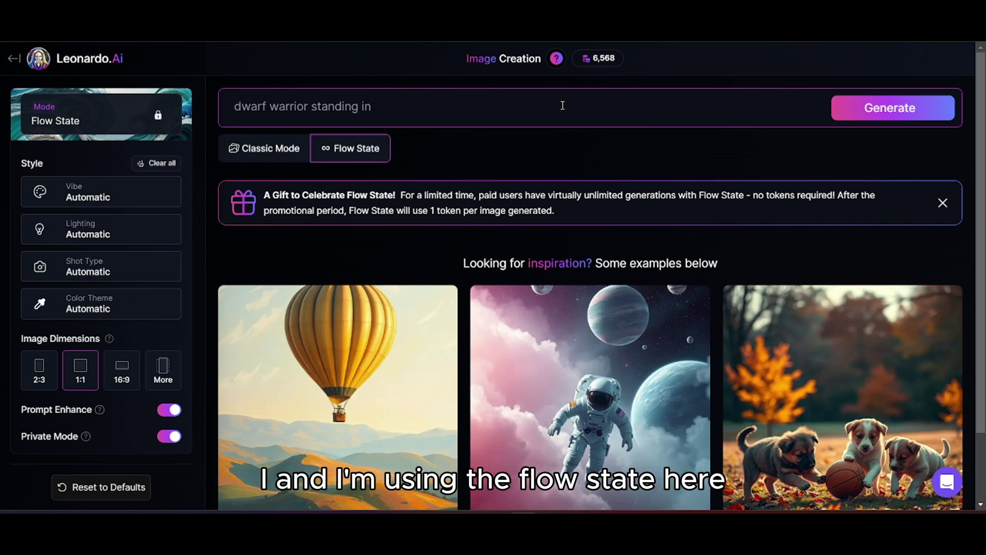
{"action": "type", "text": "front of his arm"}
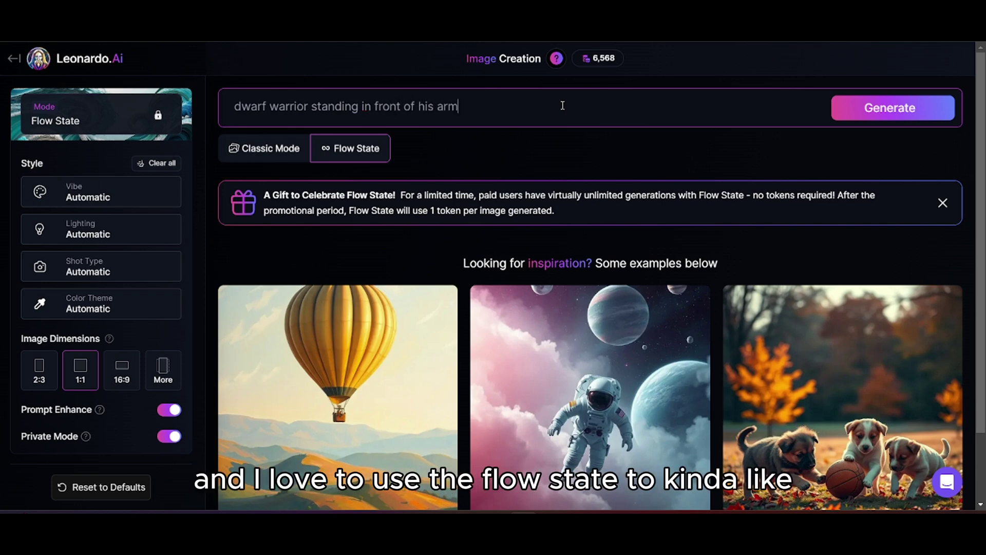
{"action": "type", "text": "y on a cold winter day"}
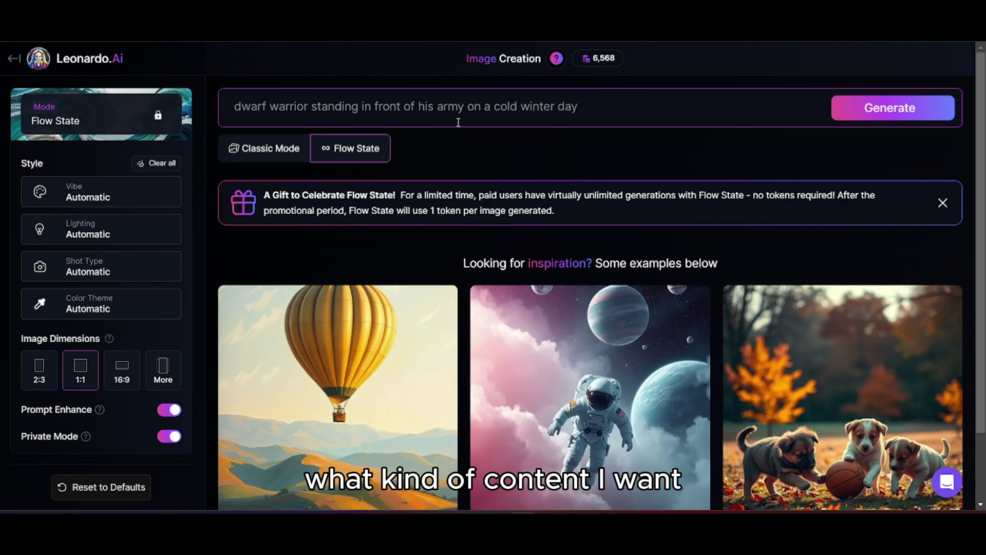
{"action": "type", "text": "wit battle "}
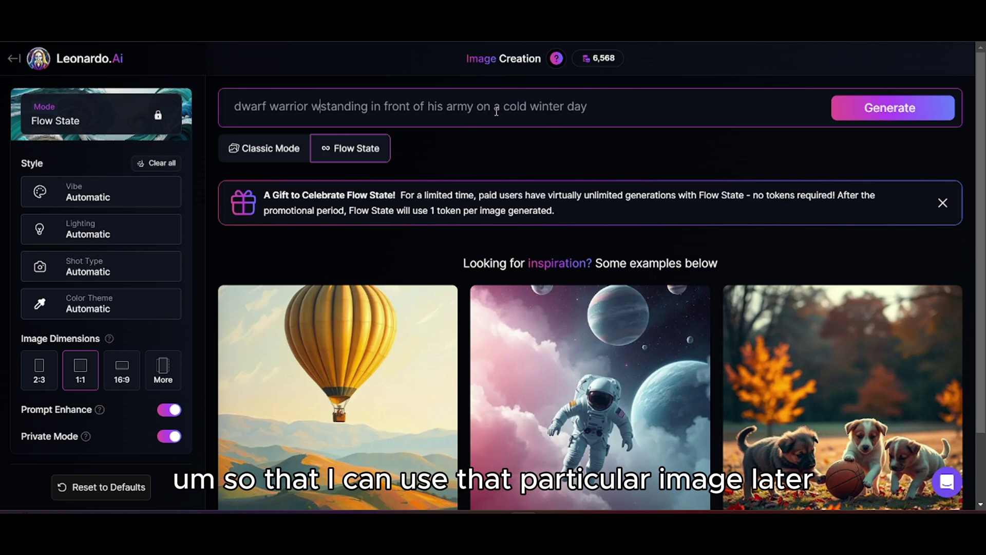
{"action": "type", "text": "armor"}
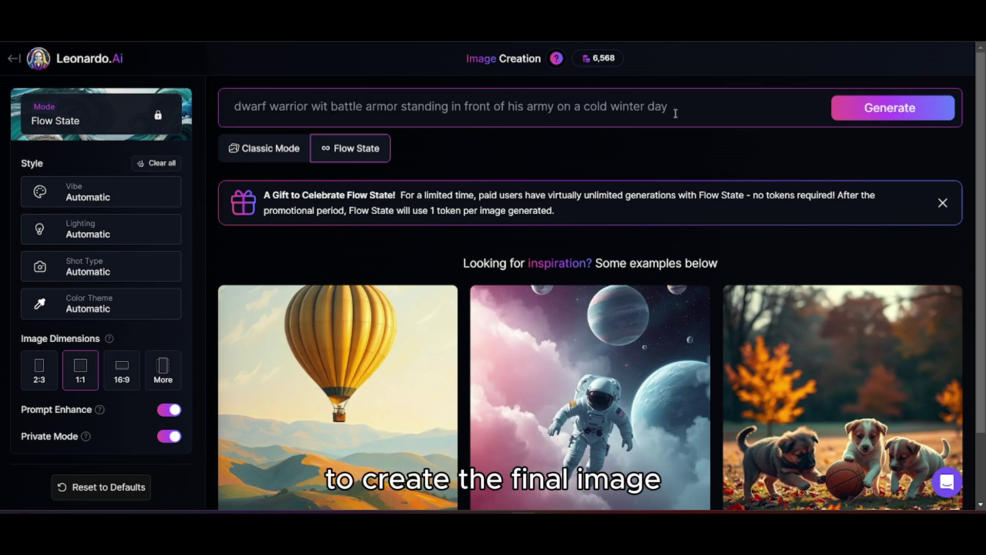
Set the image style's vibe to Pro Photo and its lighting to Volumetric.
{"action": "left_click", "coordinate": [127, 199]}
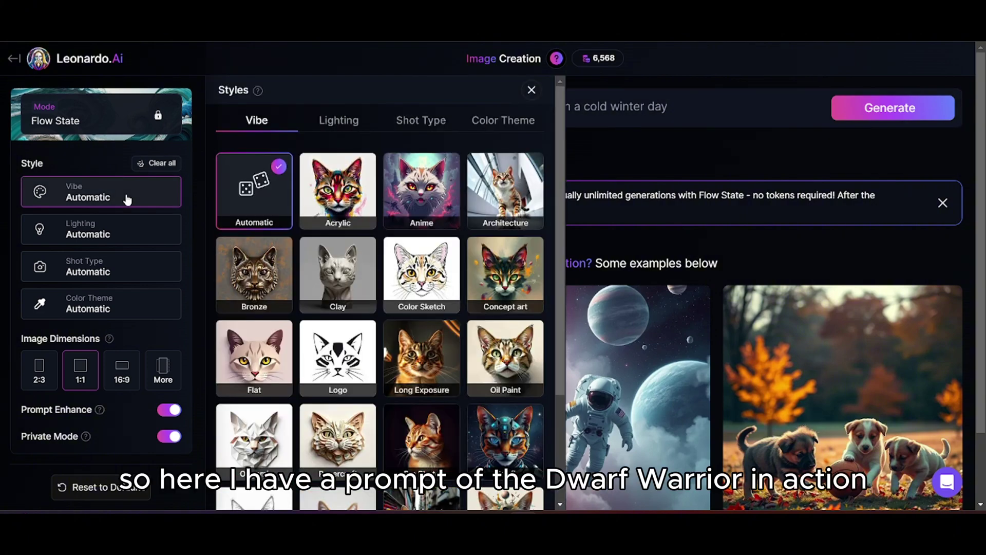
{"action": "scroll", "coordinate": [421, 308], "scroll_direction": "down", "scroll_amount": 3}
{"action": "left_click", "coordinate": [421, 298]}
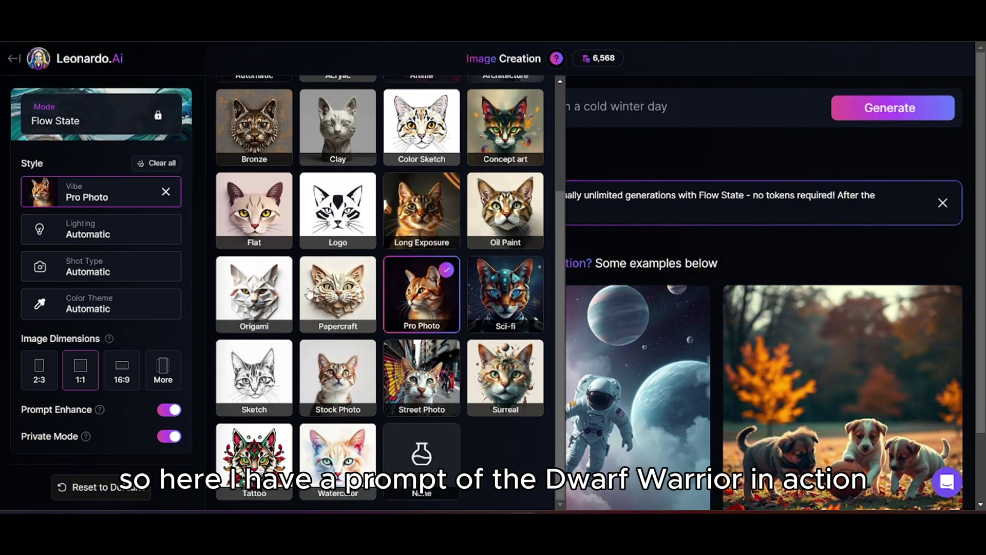
{"action": "left_click", "coordinate": [99, 229]}
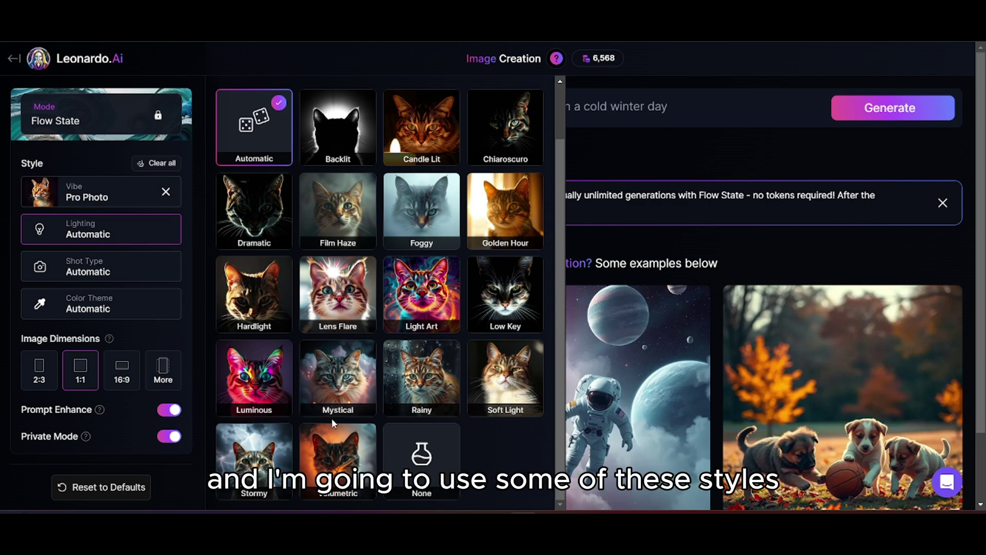
{"action": "left_click", "coordinate": [342, 478]}
Set the shot type to Epic and the color theme to Deep Teal.
{"action": "left_click", "coordinate": [132, 269]}
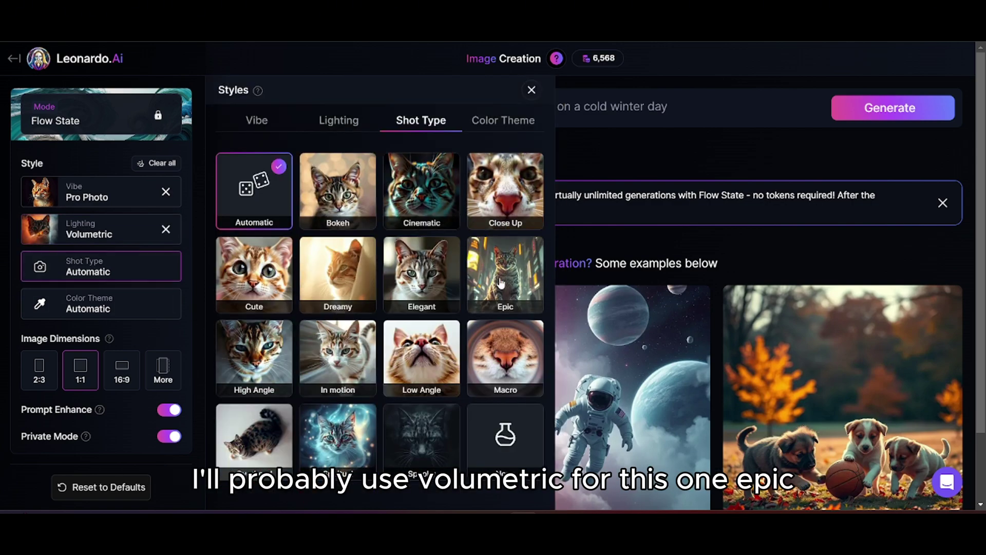
{"action": "left_click", "coordinate": [506, 274]}
{"action": "left_click", "coordinate": [121, 302]}
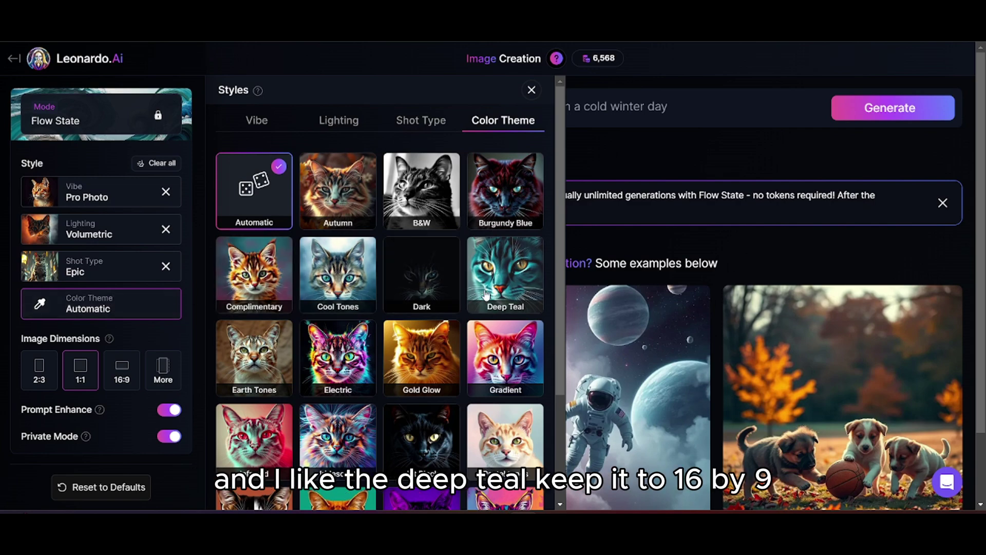
{"action": "left_click", "coordinate": [505, 274]}
Set the image dimensions to 16:9 and generate the dwarf warrior images.
{"action": "left_click", "coordinate": [121, 370]}
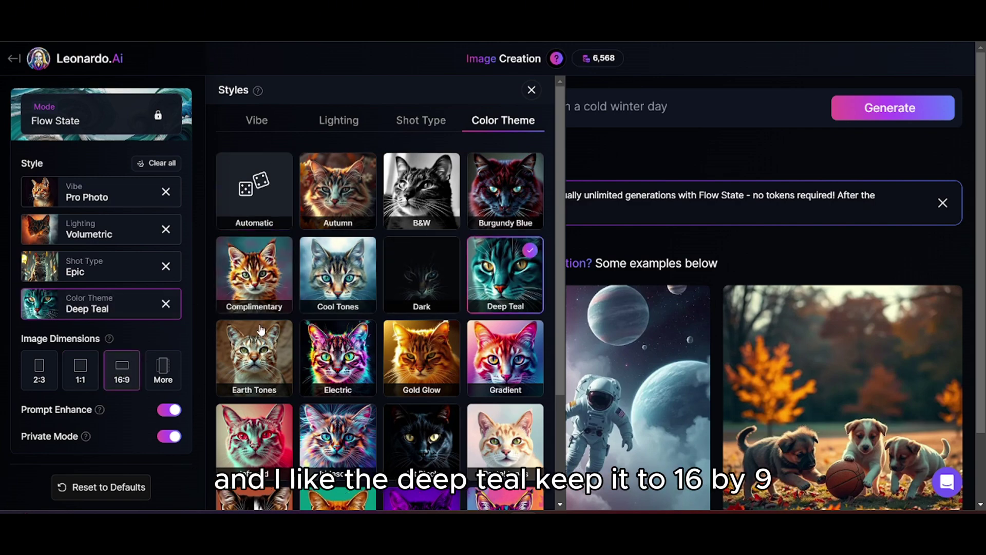
{"action": "left_click", "coordinate": [756, 160]}
{"action": "left_click", "coordinate": [861, 117]}
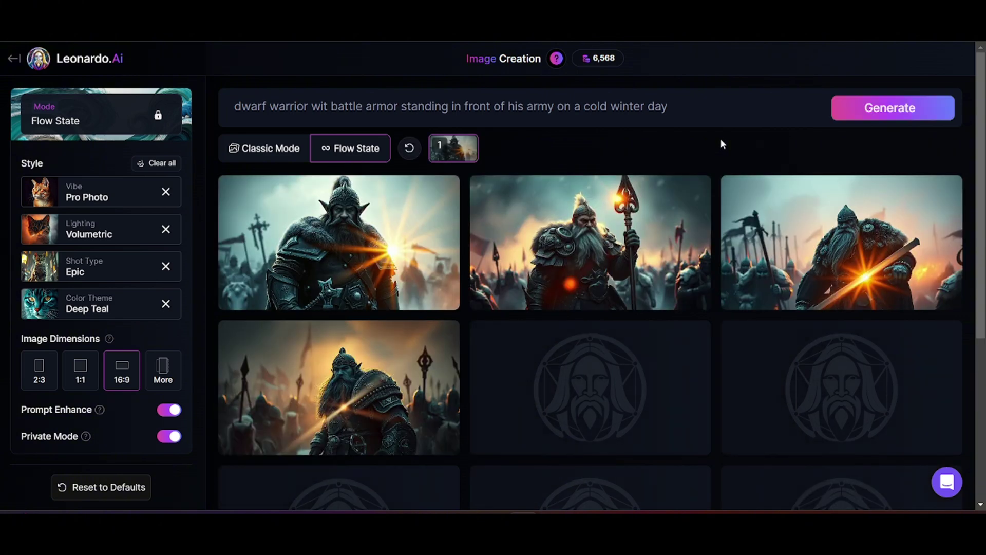
Generate more images like the one of the bearded dwarf standing before an army with red flags.
{"action": "scroll", "coordinate": [721, 143], "scroll_direction": "down", "scroll_amount": 2}
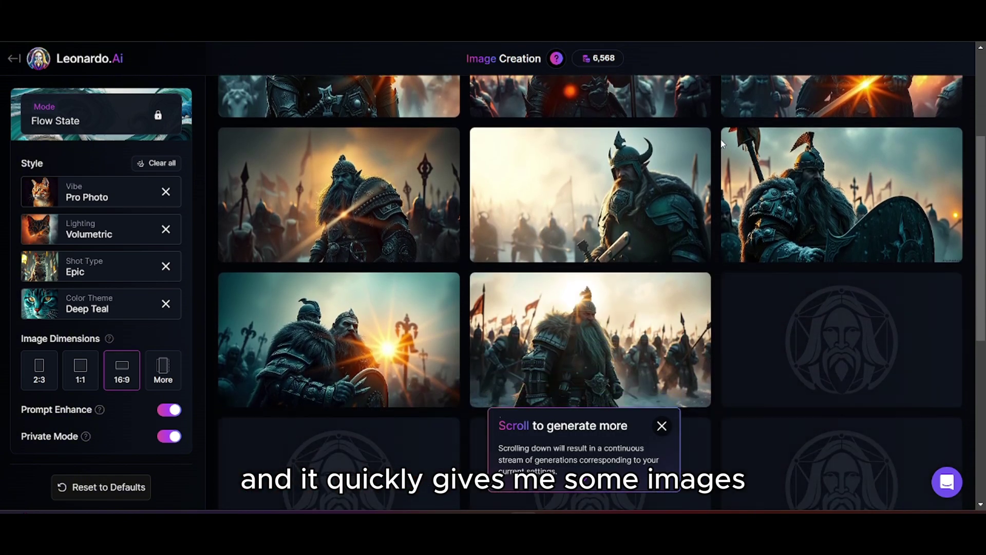
{"action": "scroll", "coordinate": [721, 142], "scroll_direction": "down", "scroll_amount": 1}
{"action": "mouse_move", "coordinate": [647, 312]}
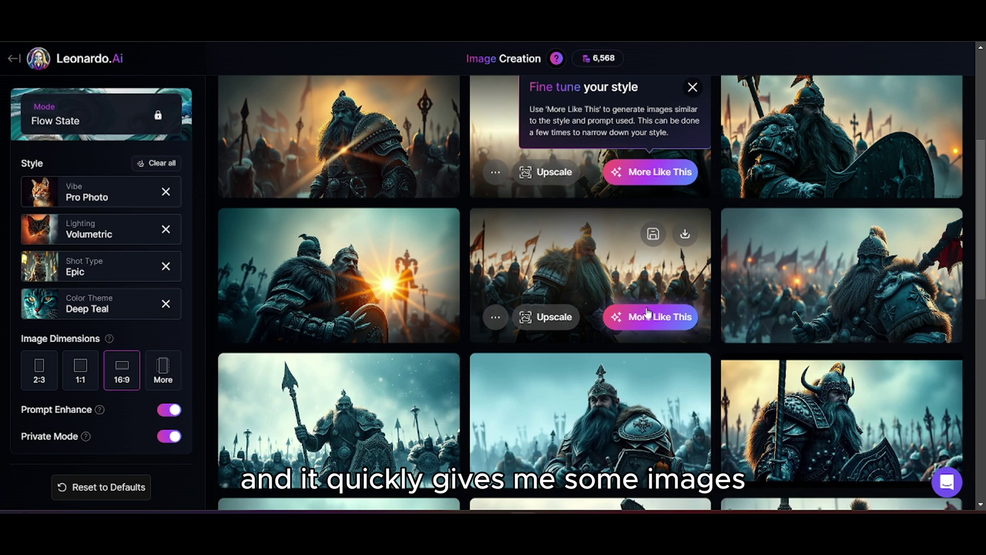
{"action": "left_click", "coordinate": [647, 313]}
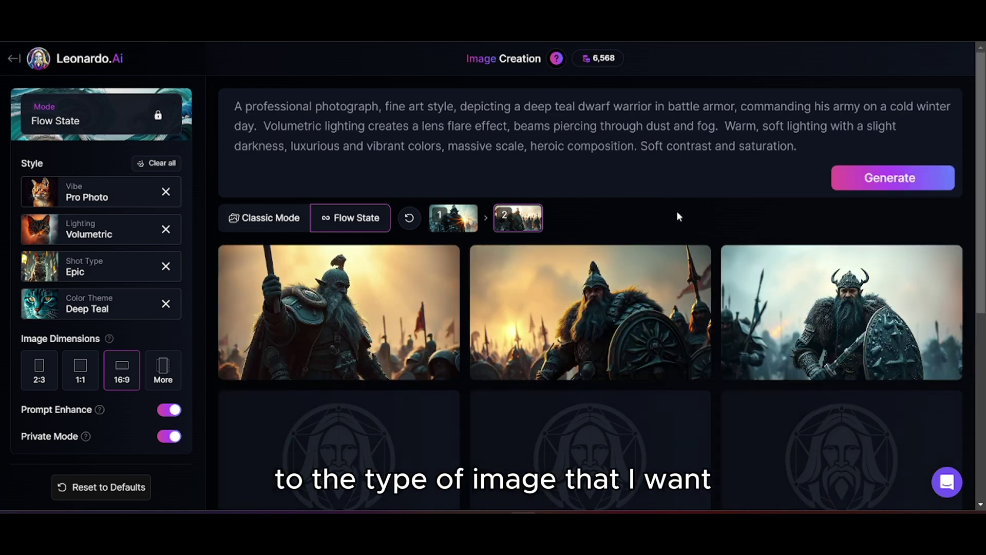
Download the image of the dwarf with the cross-topped helmet and shield, and close its preview.
{"action": "scroll", "coordinate": [681, 206], "scroll_direction": "down", "scroll_amount": 3}
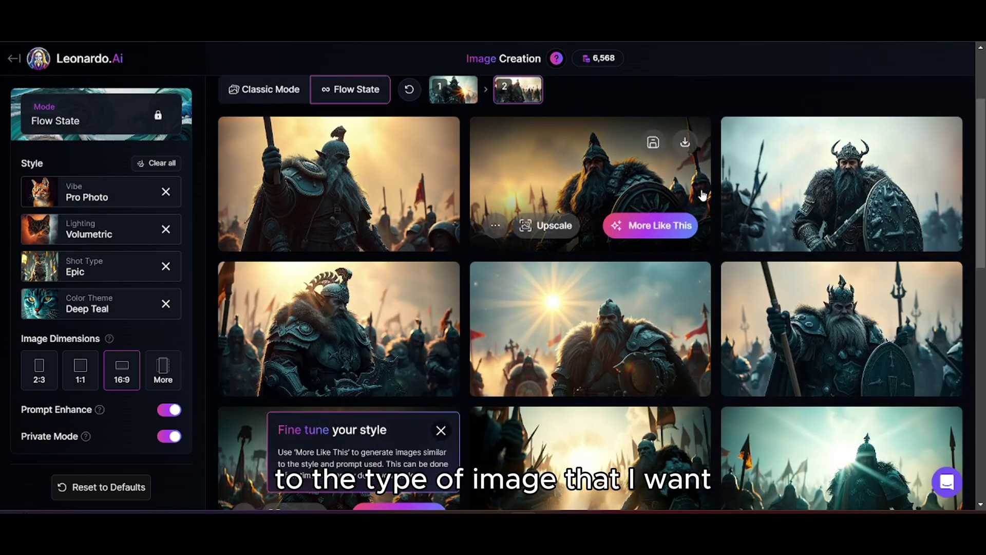
{"action": "scroll", "coordinate": [703, 196], "scroll_direction": "down", "scroll_amount": 3}
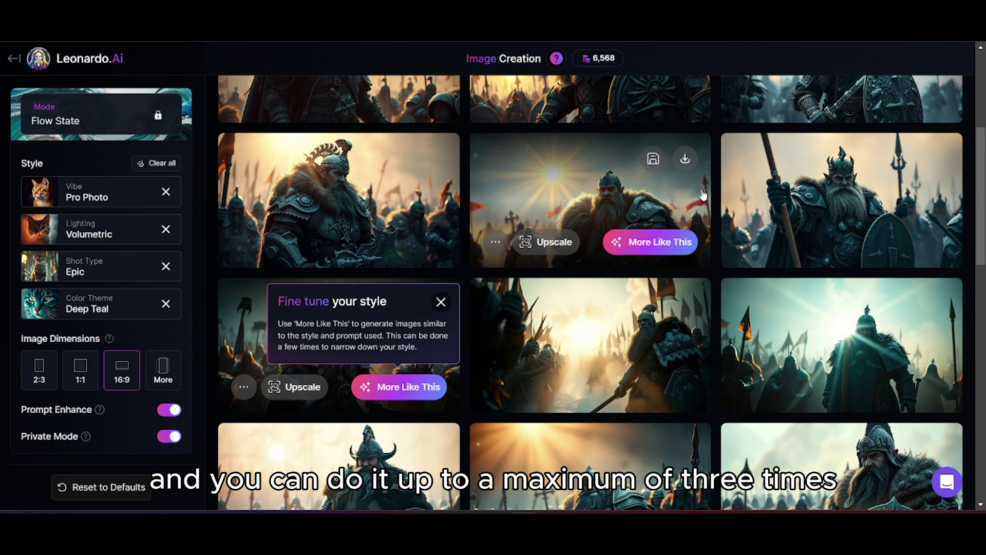
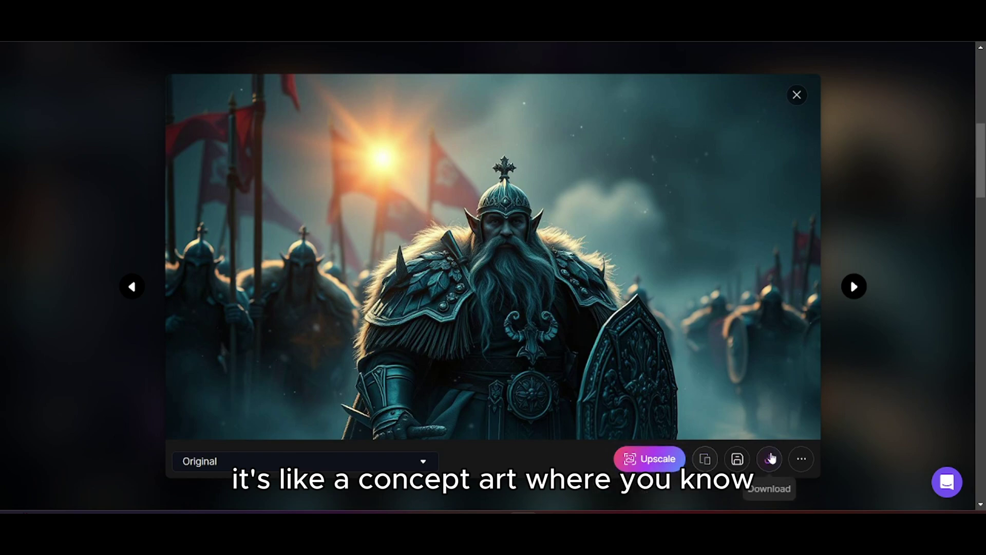
{"action": "left_click", "coordinate": [768, 458]}
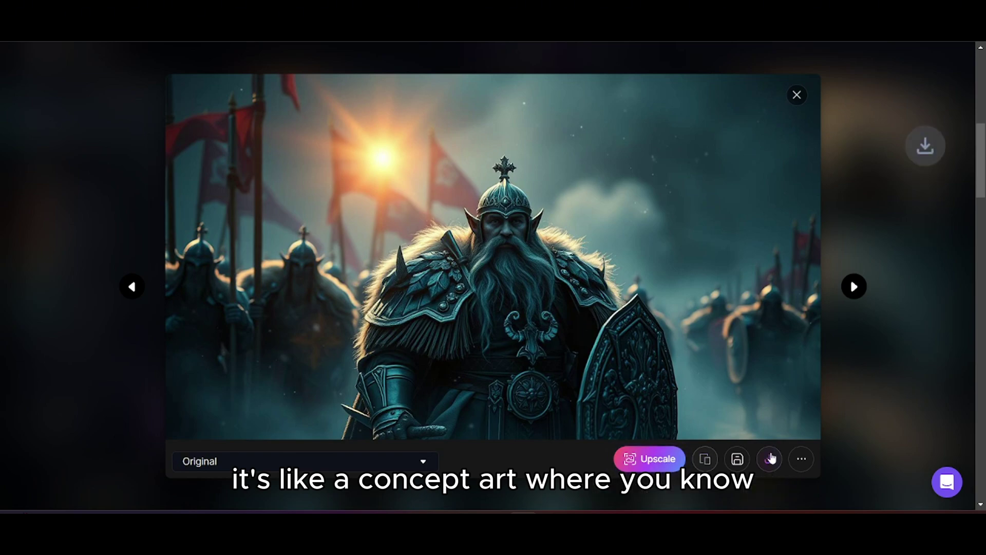
{"action": "left_click", "coordinate": [797, 99]}
Switch to Classic Mode and replace the prompt with "Dwarf warrior standing in front of his army on a cold winter day".
{"action": "scroll", "coordinate": [468, 206], "scroll_direction": "up", "scroll_amount": 3}
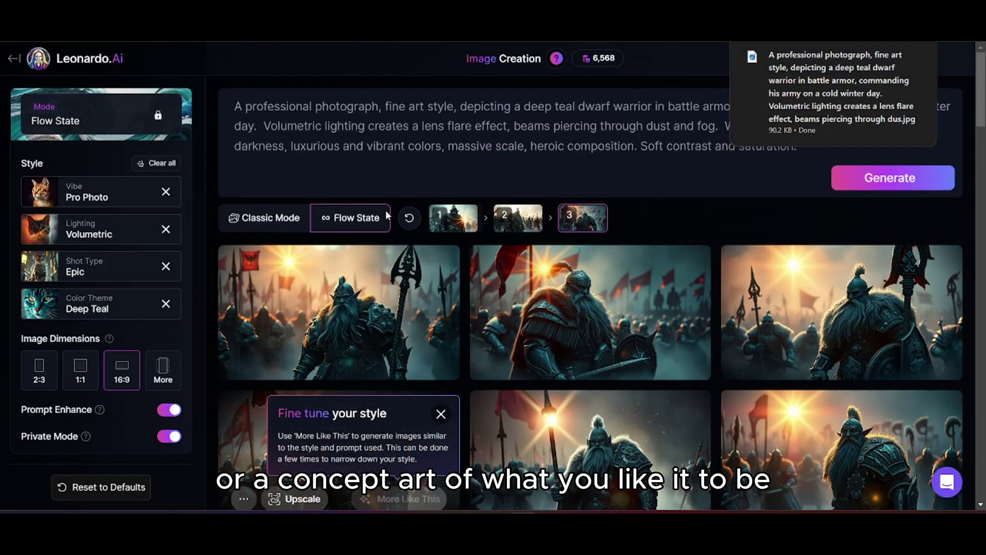
{"action": "left_click", "coordinate": [286, 218]}
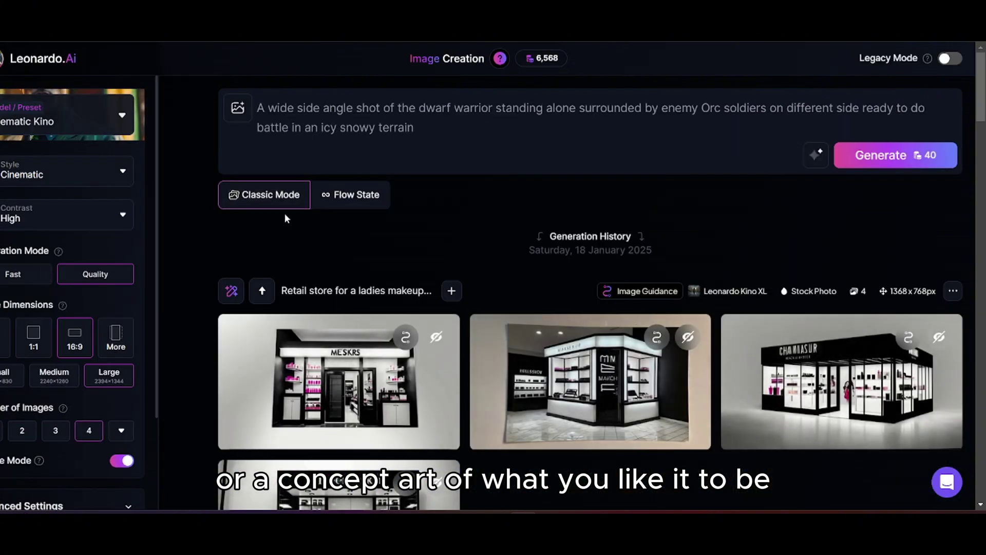
{"action": "left_click_drag", "start_coordinate": [410, 140], "coordinate": [261, 108]}
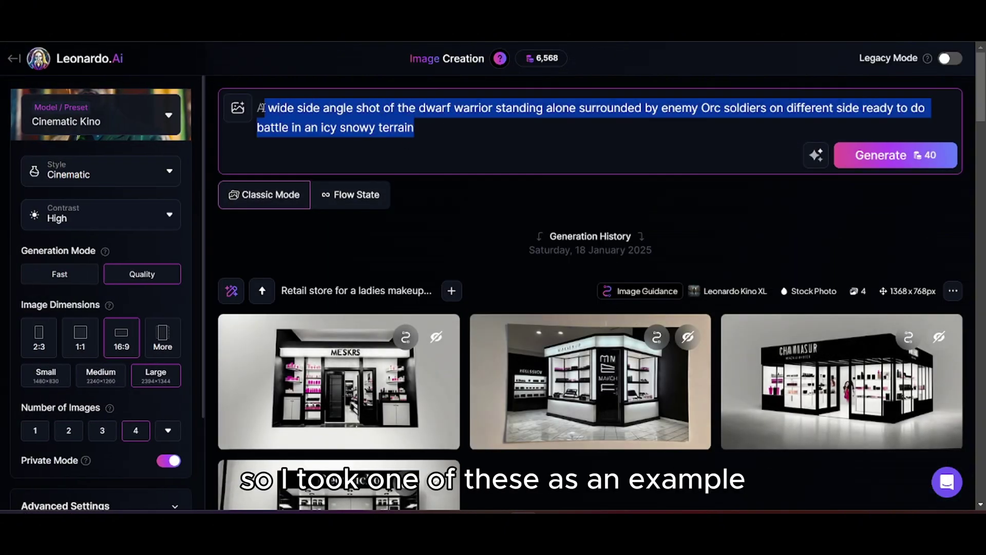
{"action": "key", "text": "BackSpace"}
{"action": "type", "text": "Dwarf warrior s"}
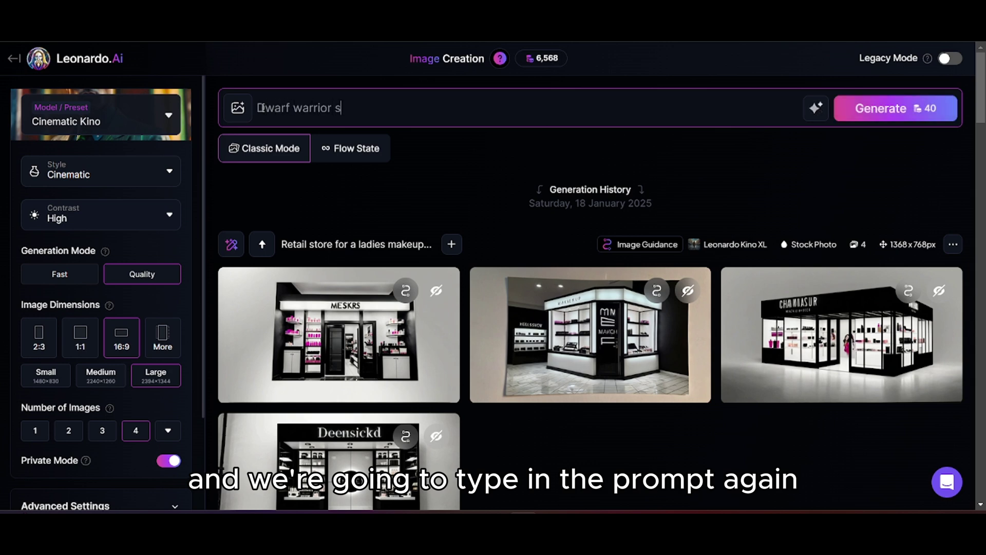
{"action": "type", "text": "tanding in"}
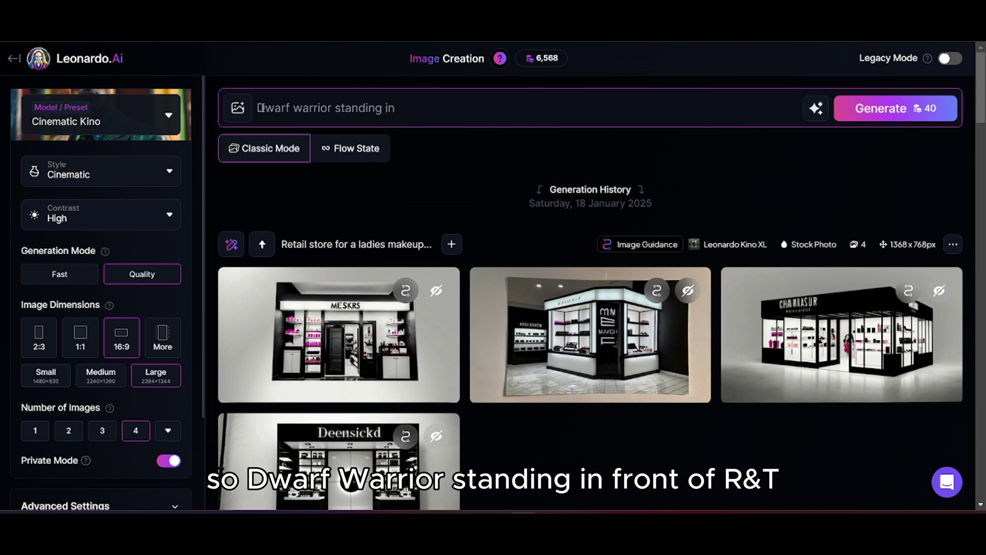
{"action": "type", "text": " front of his army on a cold wi"}
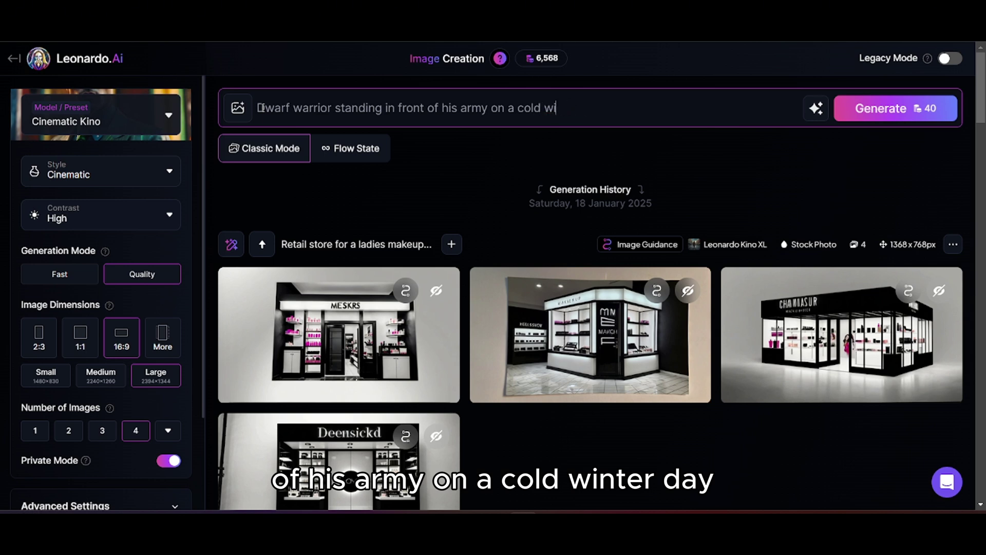
{"action": "type", "text": "nter day"}
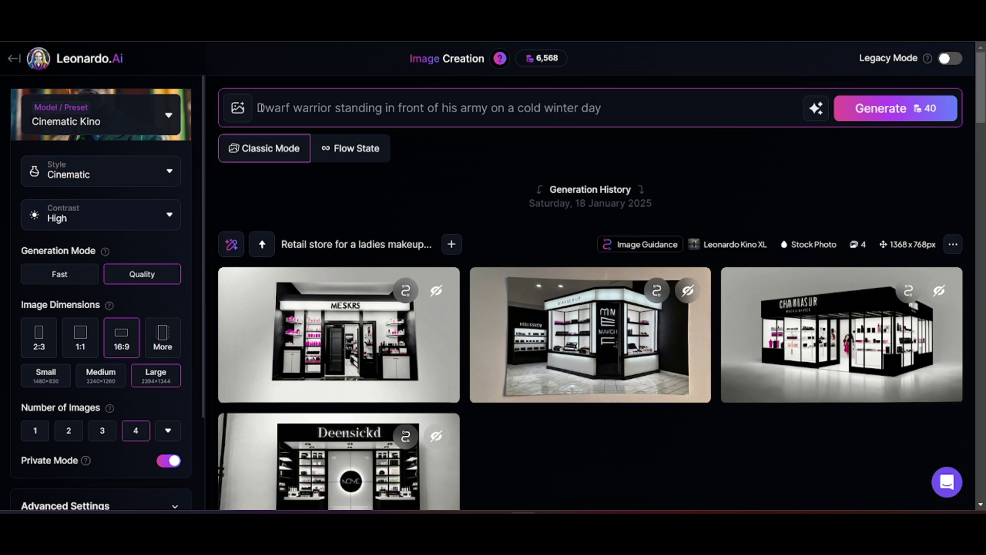
Add the uploaded red-haired dwarf portrait as a Character Reference and set its strength to High.
{"action": "left_click", "coordinate": [238, 108]}
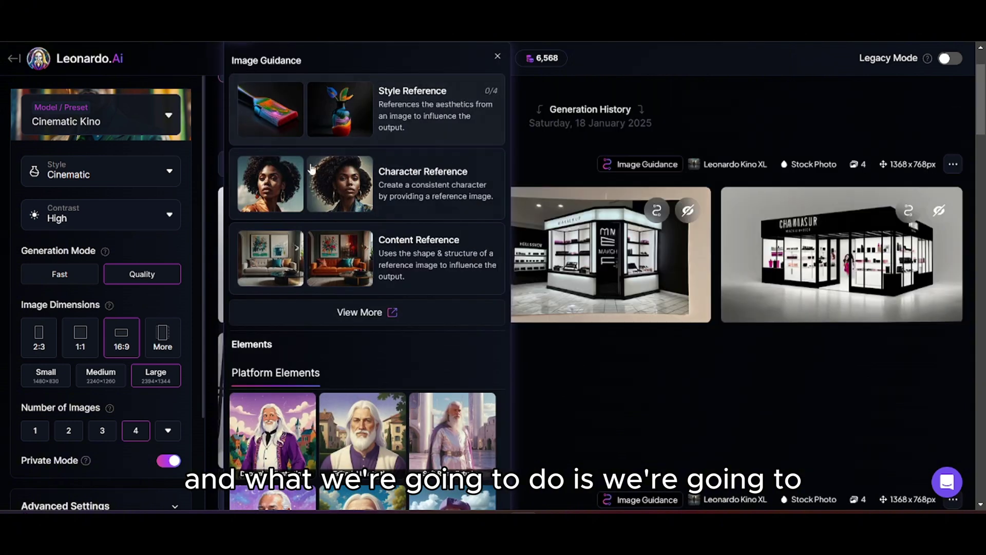
{"action": "left_click", "coordinate": [407, 191]}
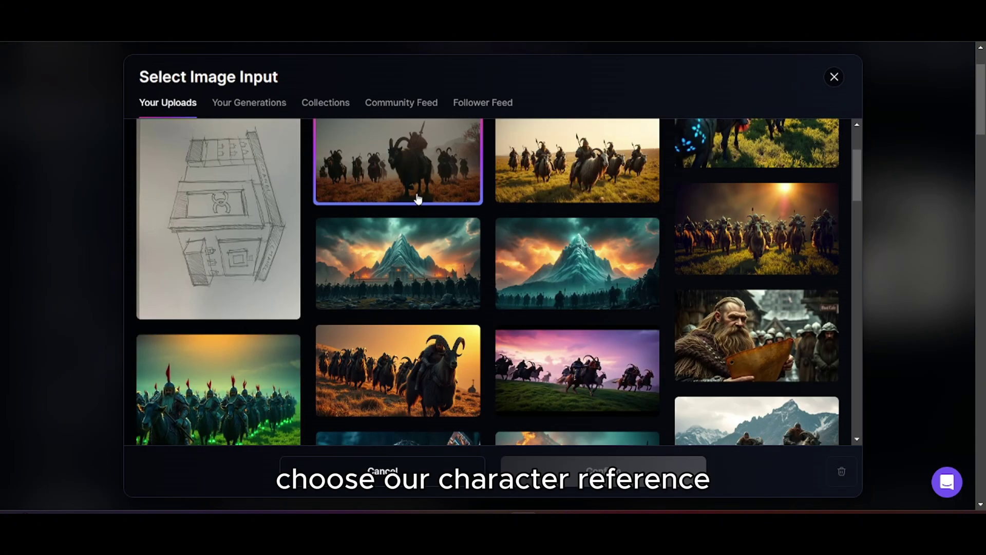
{"action": "scroll", "coordinate": [419, 199], "scroll_direction": "down", "scroll_amount": 15}
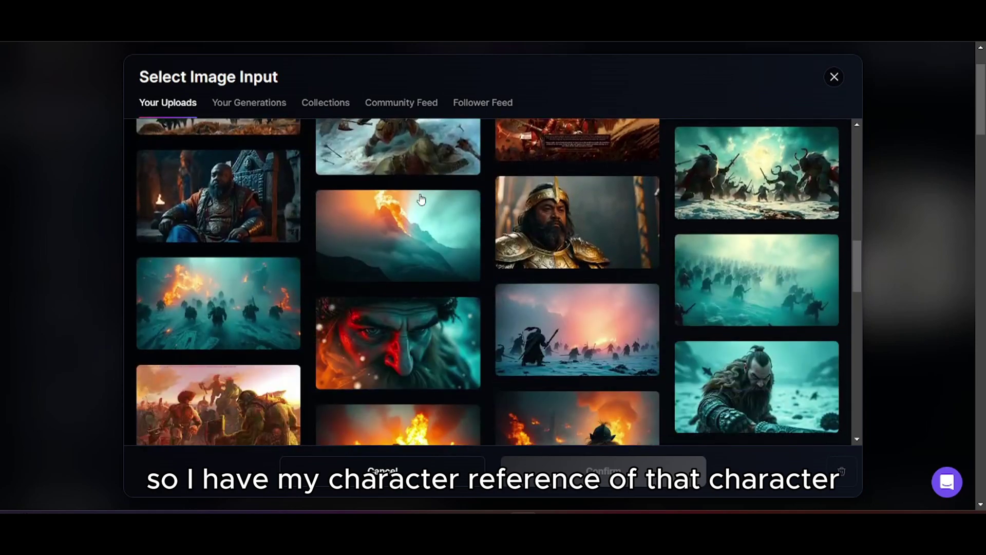
{"action": "scroll", "coordinate": [420, 199], "scroll_direction": "down", "scroll_amount": 15}
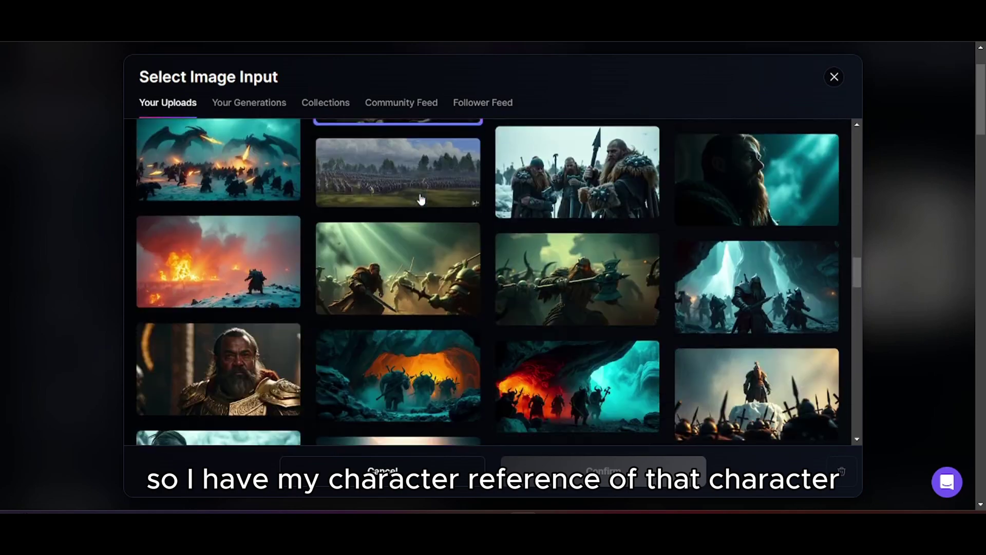
{"action": "scroll", "coordinate": [420, 199], "scroll_direction": "down", "scroll_amount": 15}
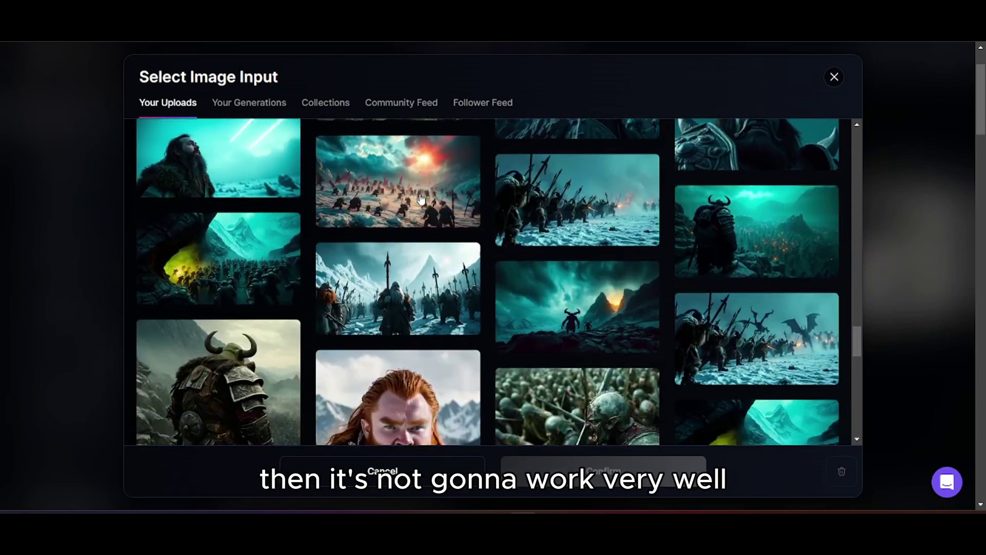
{"action": "scroll", "coordinate": [420, 199], "scroll_direction": "down", "scroll_amount": 4}
{"action": "left_click", "coordinate": [440, 198]}
{"action": "left_click", "coordinate": [621, 460]}
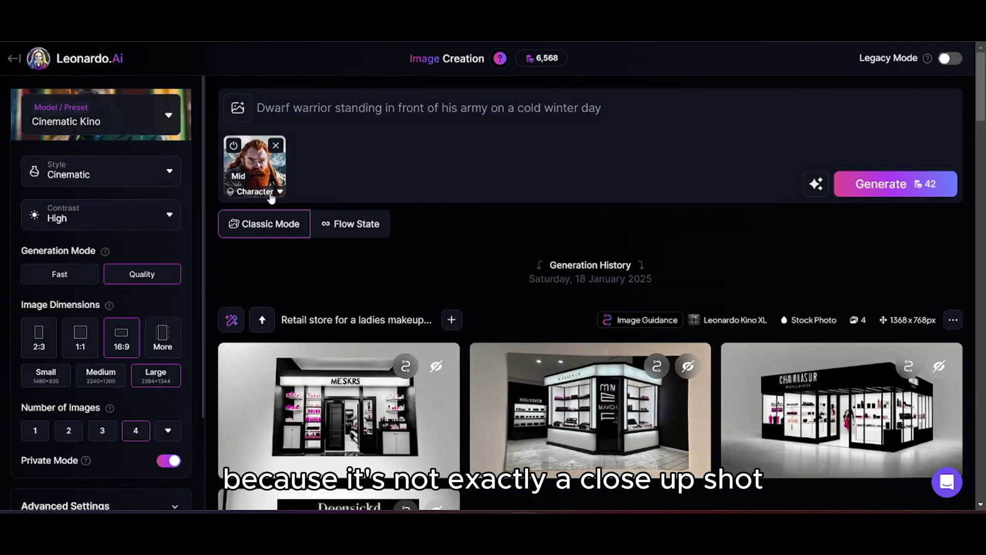
{"action": "left_click", "coordinate": [271, 197]}
{"action": "left_click", "coordinate": [396, 260]}
Upload the downloaded Flow State dwarf image from the Downloads folder as a Content Reference.
{"action": "left_click", "coordinate": [238, 107]}
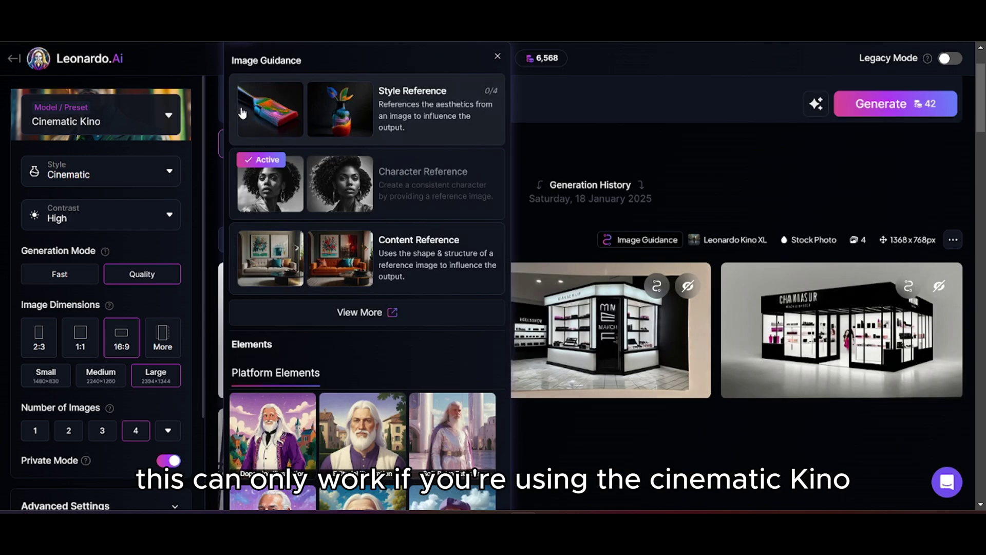
{"action": "left_click", "coordinate": [363, 254]}
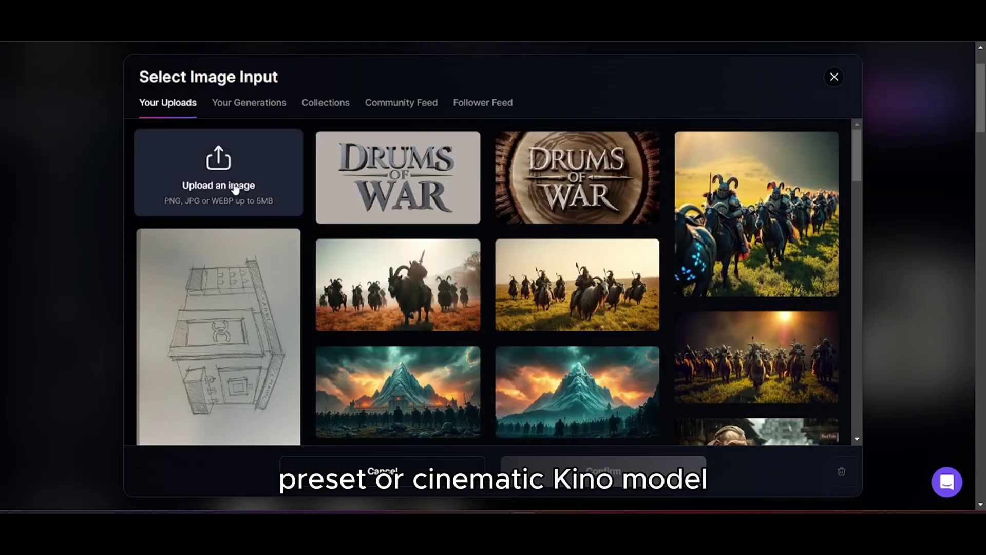
{"action": "left_click", "coordinate": [235, 189]}
{"action": "left_click", "coordinate": [205, 308]}
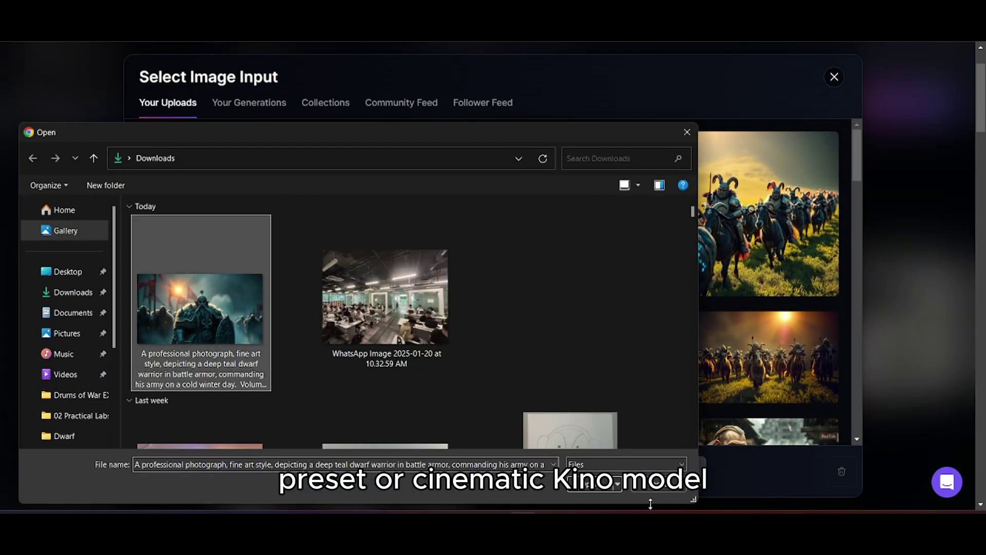
{"action": "left_click", "coordinate": [590, 483]}
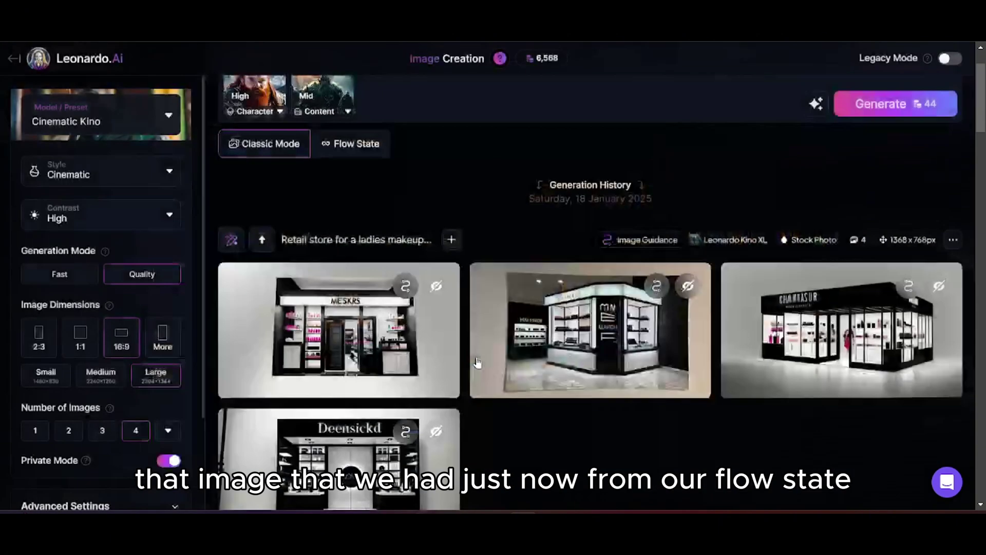
Add the same uploaded Flow State dwarf image as Pose to Image guidance.
{"action": "scroll", "coordinate": [414, 252], "scroll_direction": "up", "scroll_amount": 2}
{"action": "left_click", "coordinate": [238, 110]}
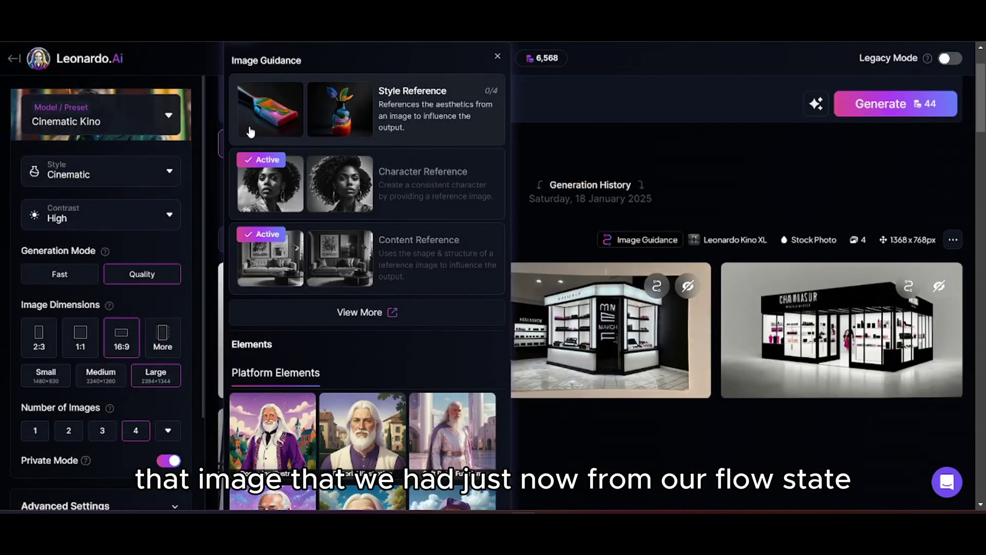
{"action": "left_click", "coordinate": [370, 303]}
{"action": "scroll", "coordinate": [372, 298], "scroll_direction": "down", "scroll_amount": 1}
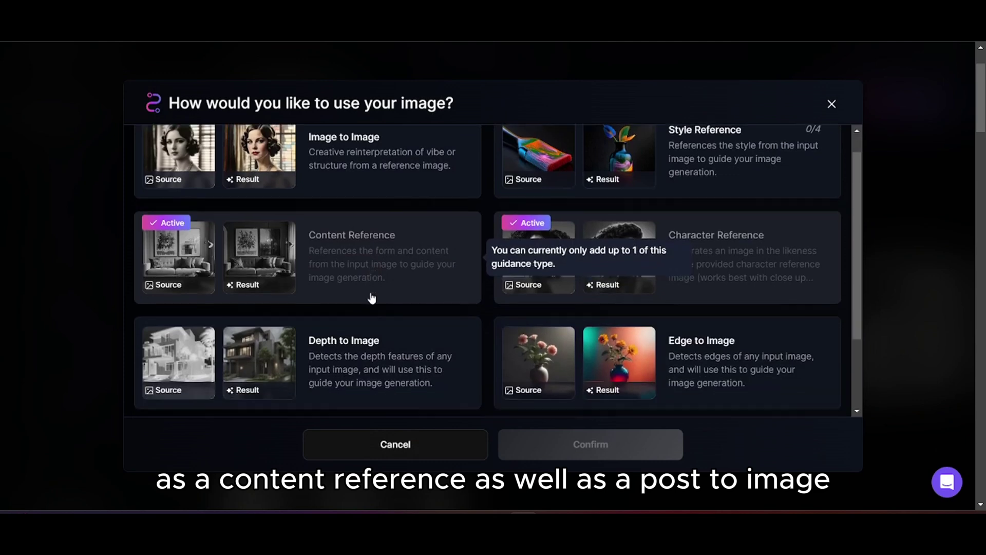
{"action": "scroll", "coordinate": [367, 318], "scroll_direction": "down", "scroll_amount": 2}
{"action": "left_click", "coordinate": [368, 345]}
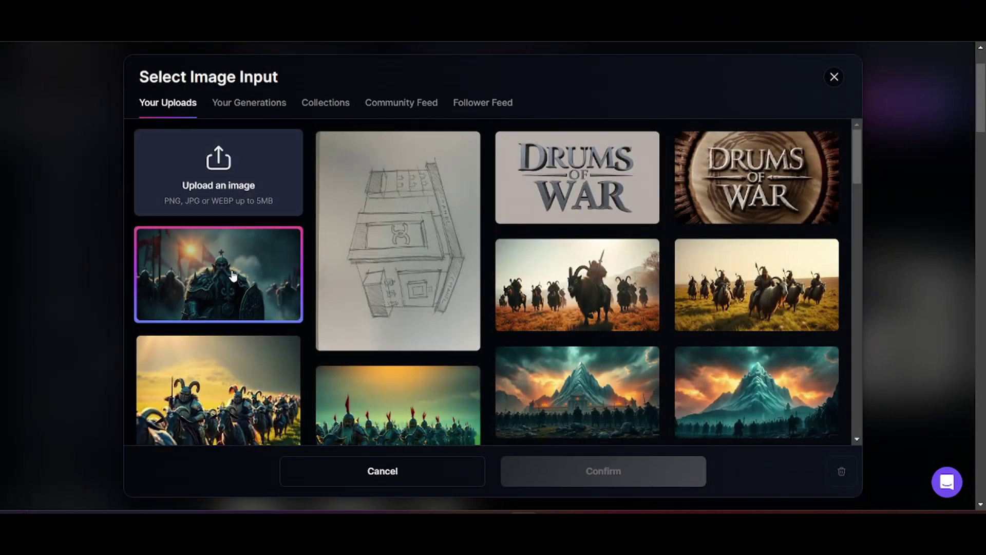
{"action": "left_click", "coordinate": [236, 277]}
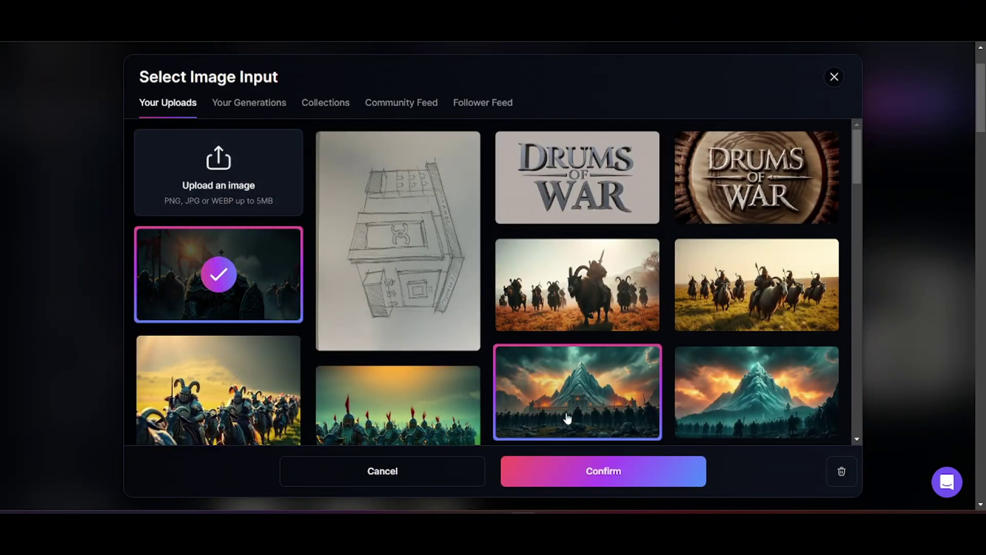
{"action": "left_click", "coordinate": [618, 471]}
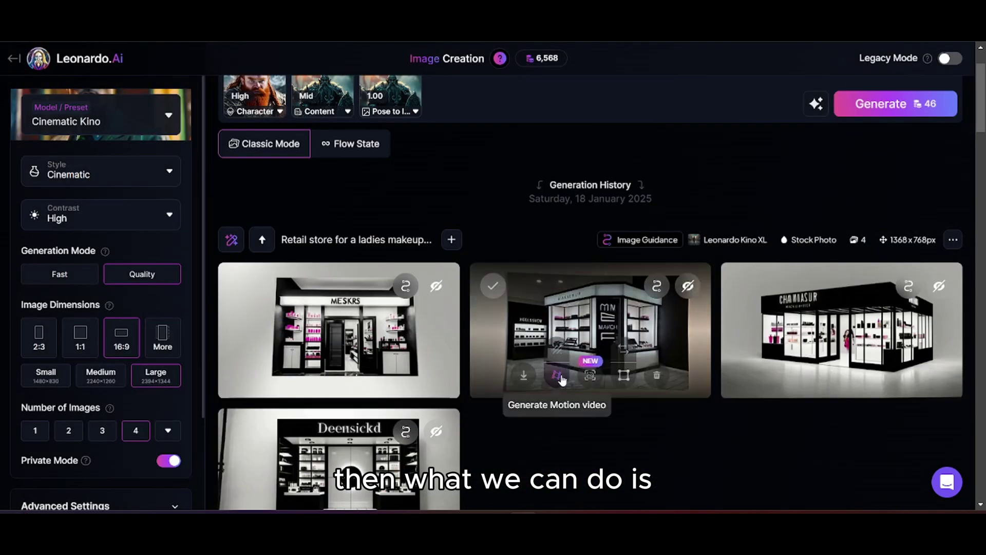
Set the Content Reference strength to High and the Pose to Image strength to 1.41.
{"action": "scroll", "coordinate": [562, 379], "scroll_direction": "up", "scroll_amount": 2}
{"action": "left_click", "coordinate": [334, 191]}
{"action": "left_click", "coordinate": [464, 260]}
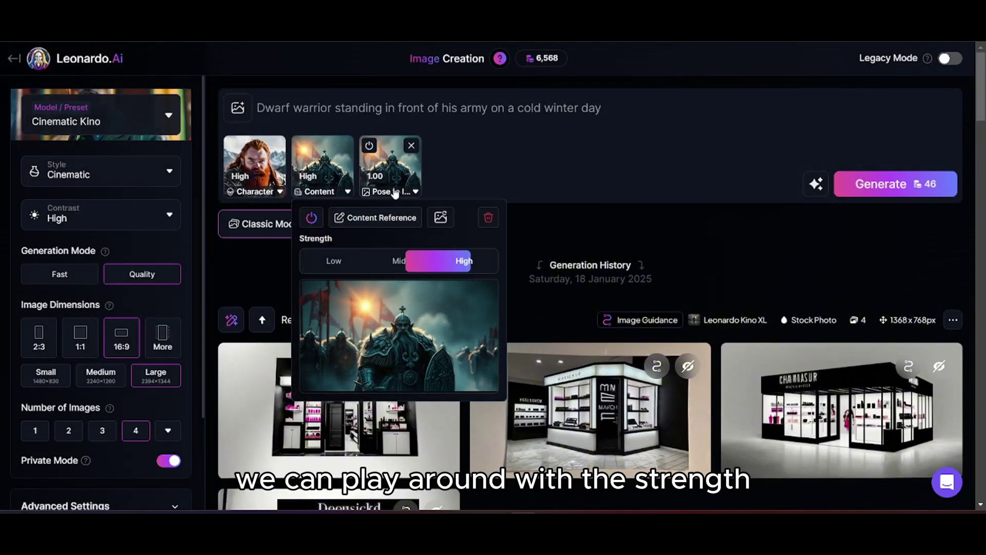
{"action": "left_click", "coordinate": [394, 192]}
{"action": "left_click_drag", "start_coordinate": [447, 254], "coordinate": [484, 257]}
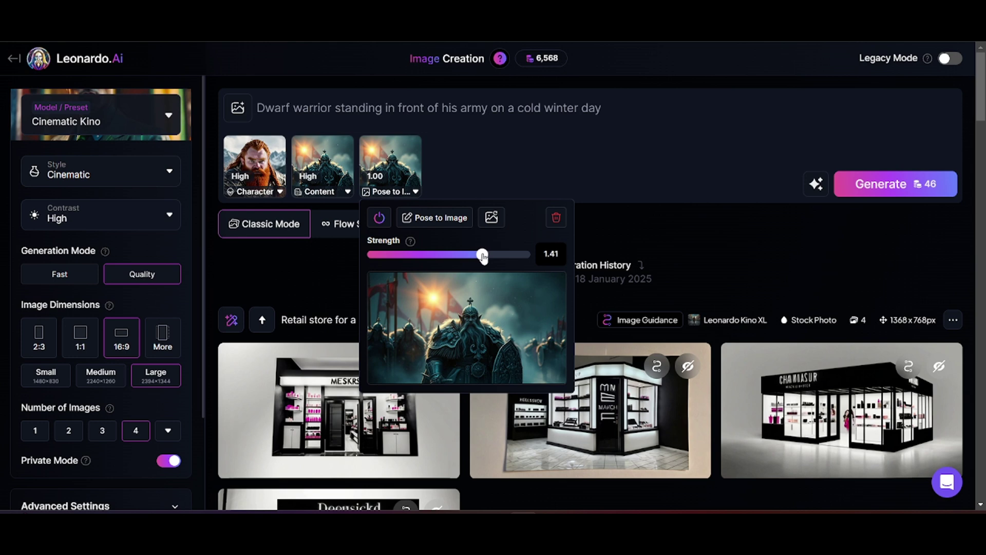
{"action": "left_click", "coordinate": [770, 147]}
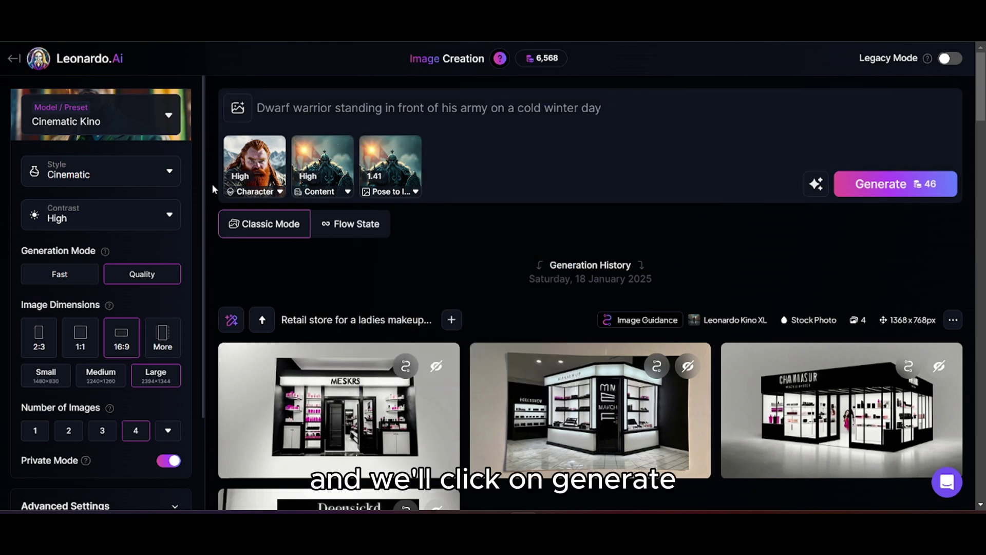
Set the number of images to 3, generate them, and open the first result in full view.
{"action": "left_click", "coordinate": [102, 431]}
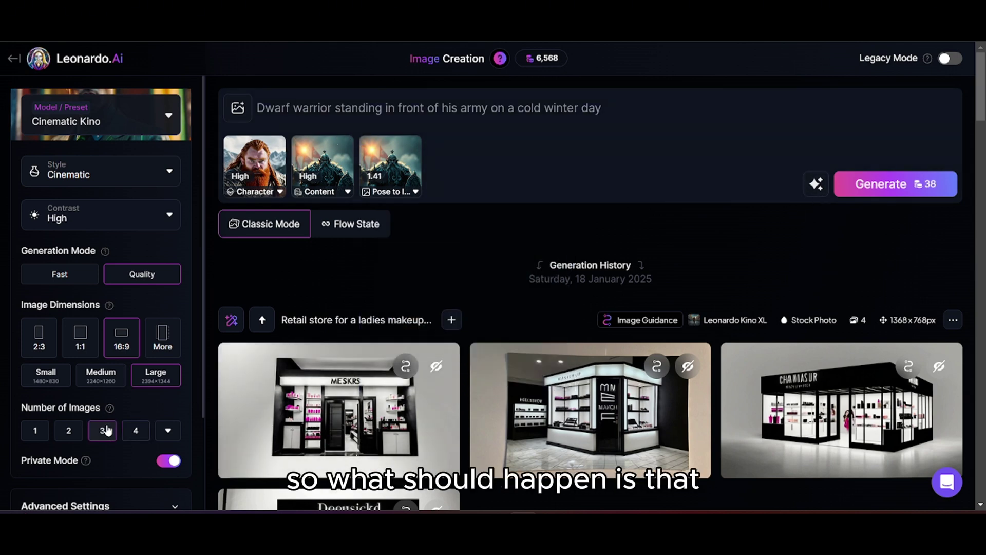
{"action": "left_click", "coordinate": [878, 194]}
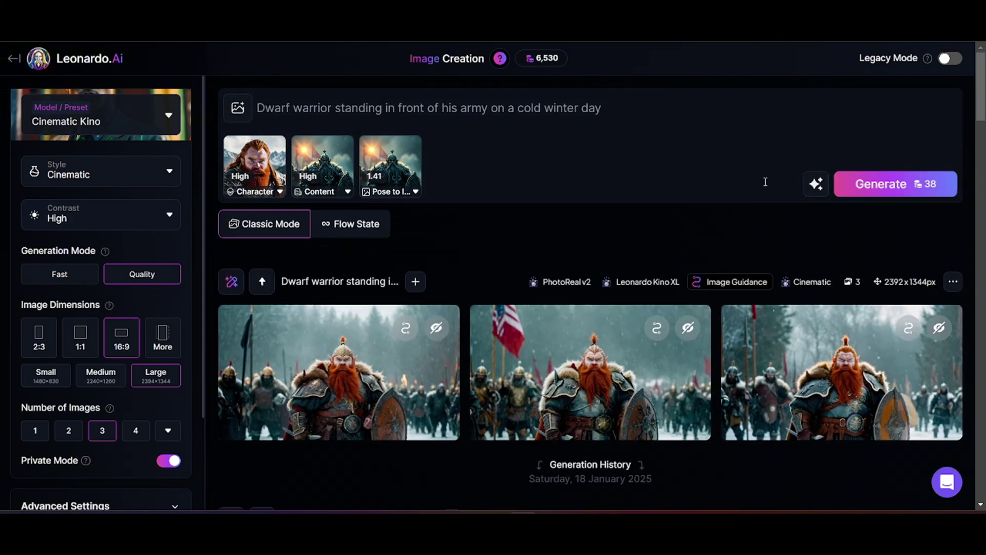
{"action": "left_click", "coordinate": [375, 358]}
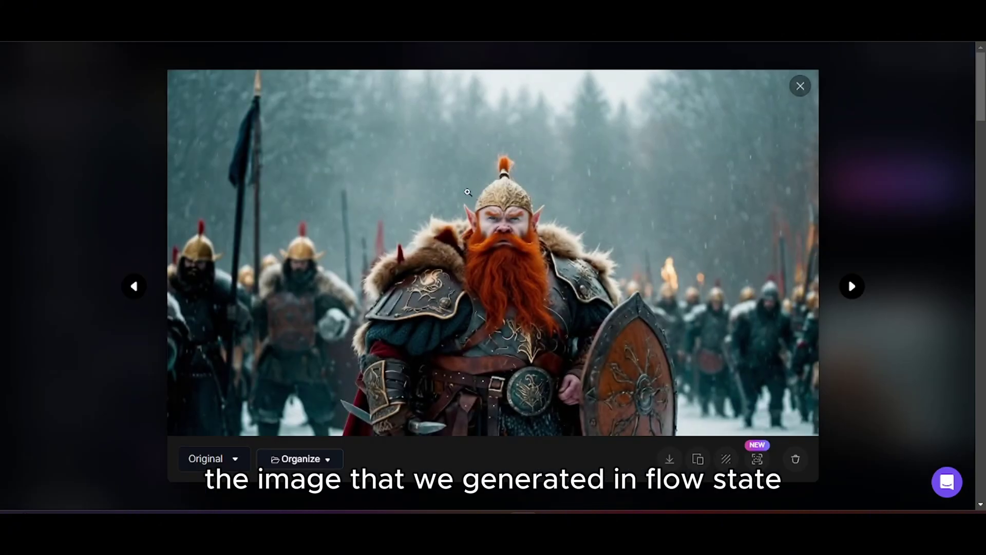
Compare the generated dwarf images, download the one with the helmetless dwarf and orange shield, and close the full view.
{"action": "left_click", "coordinate": [850, 288]}
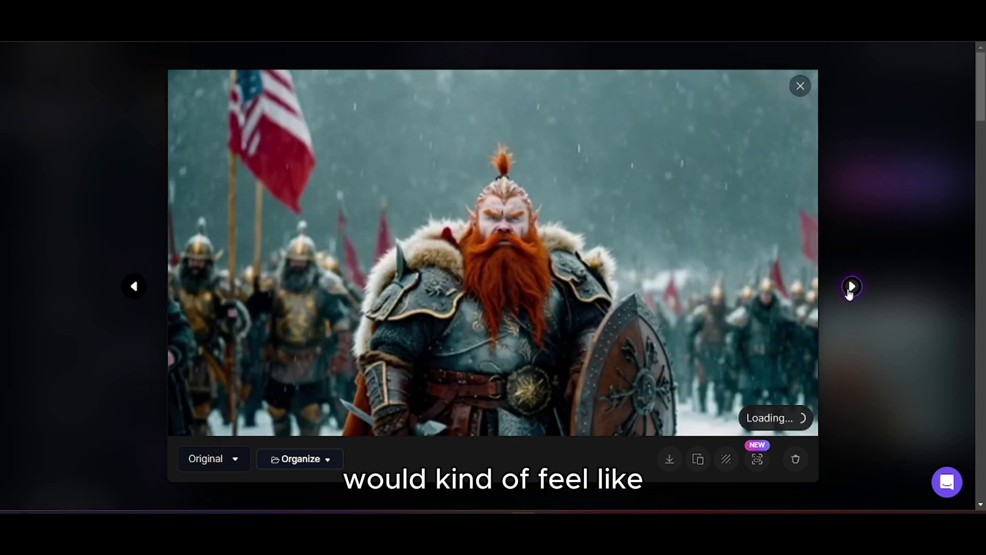
{"action": "left_click", "coordinate": [850, 289]}
{"action": "left_click", "coordinate": [851, 286]}
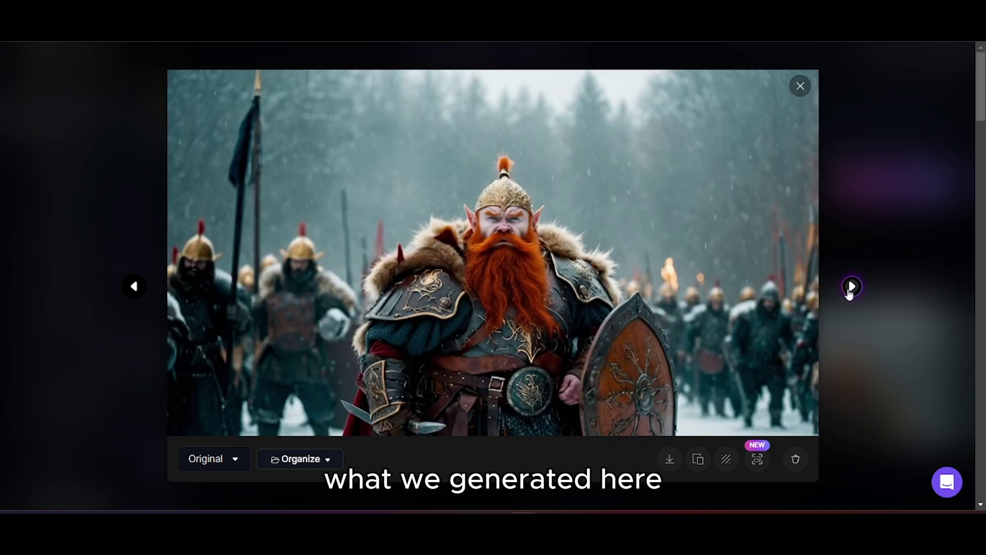
{"action": "left_click", "coordinate": [851, 286]}
{"action": "left_click", "coordinate": [851, 286]}
{"action": "left_click", "coordinate": [851, 287]}
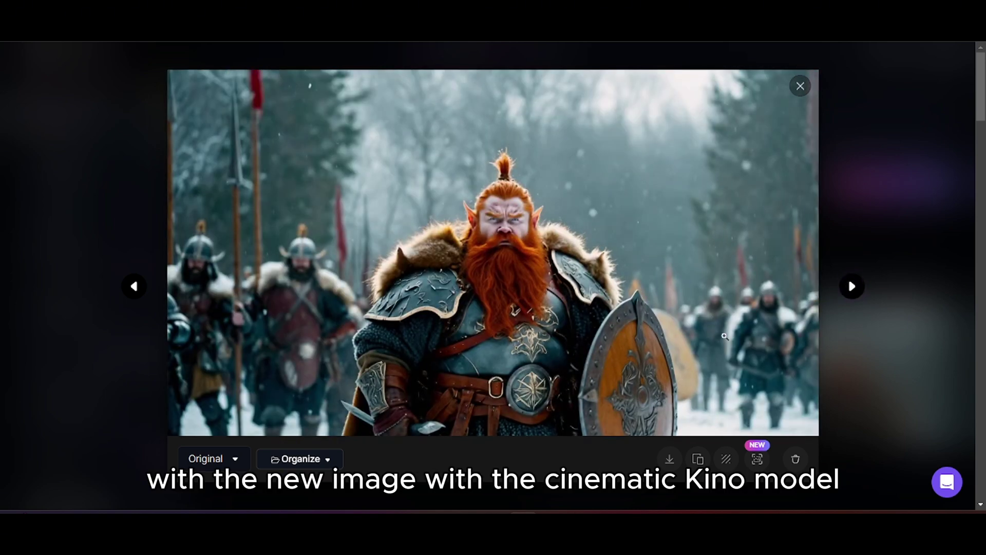
{"action": "left_click", "coordinate": [669, 458]}
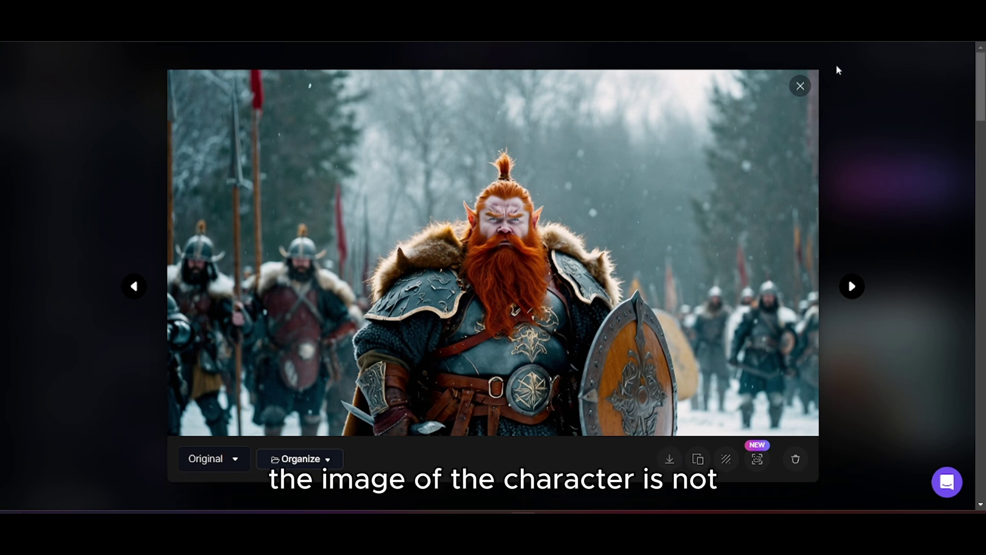
{"action": "left_click", "coordinate": [802, 86]}
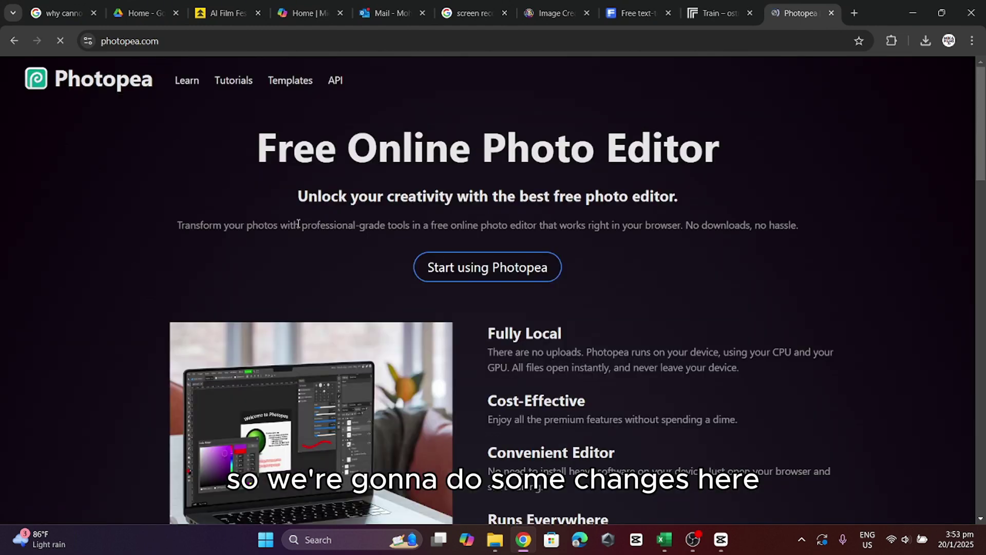
Switch to Photopea, open the downloaded Leonardo_Kino_XL_Dwarf_warrior_standing_in_front_of_his_army_o_0 image, and add an empty layer above it.
{"action": "left_click", "coordinate": [505, 262]}
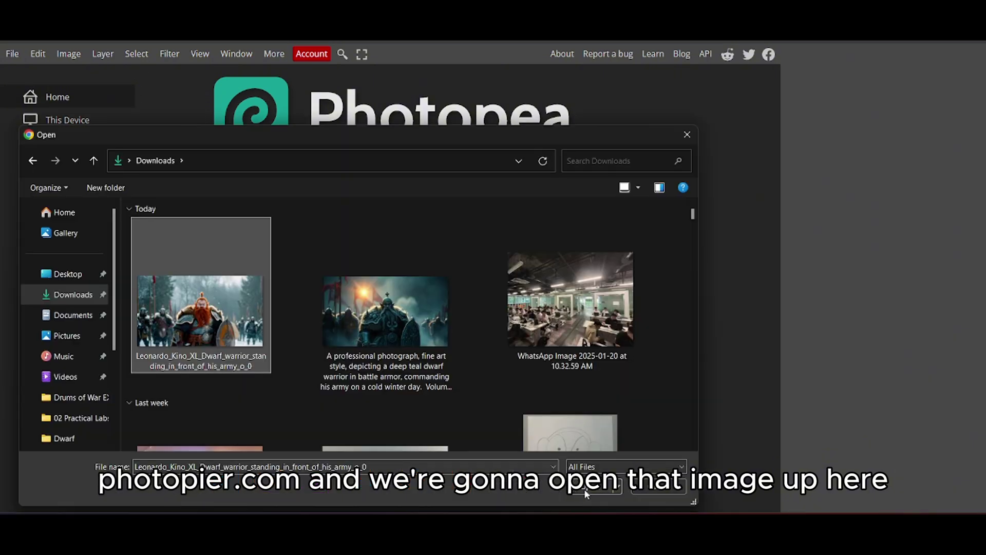
{"action": "double_click", "coordinate": [460, 436]}
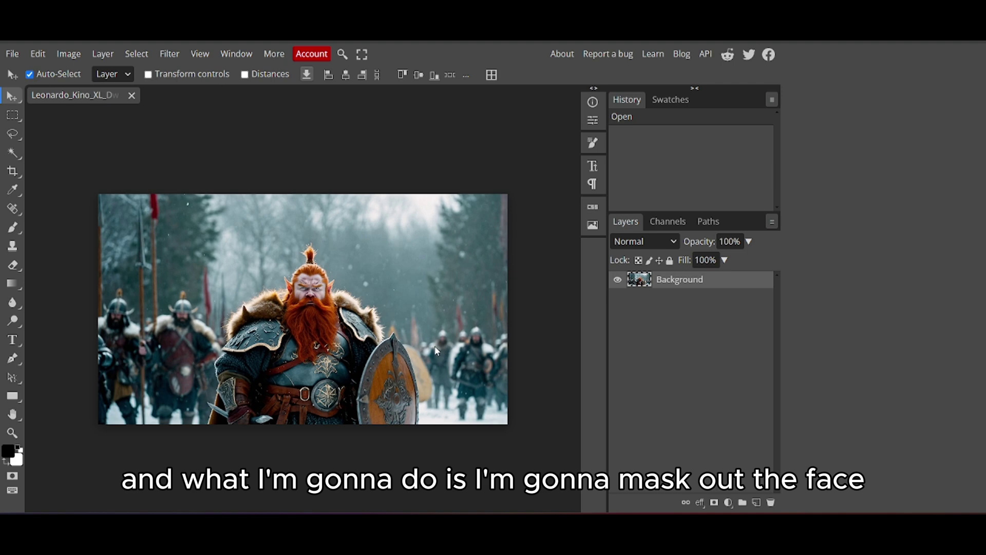
{"action": "left_click", "coordinate": [757, 502]}
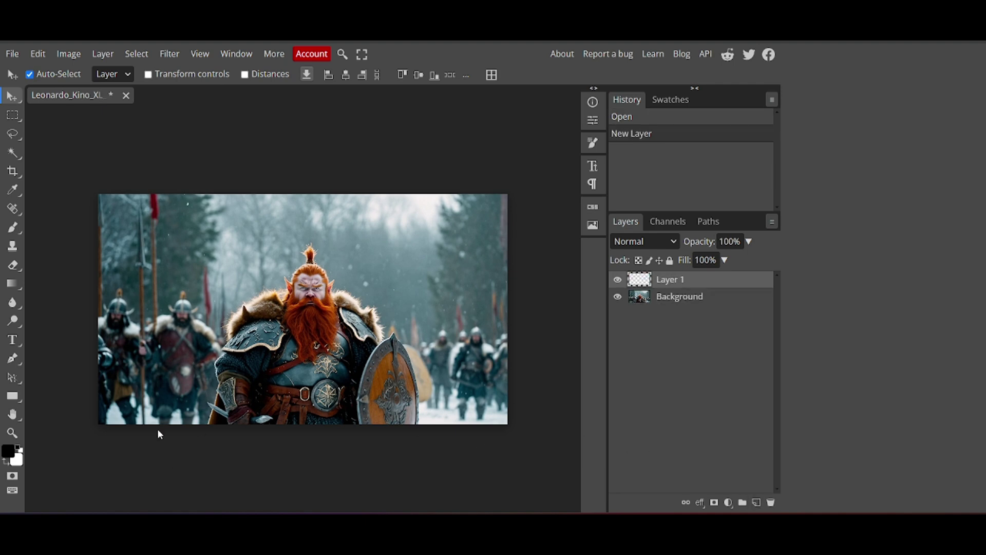
Fill the new layer with black and reduce its opacity to 38%.
{"action": "left_click", "coordinate": [13, 227]}
{"action": "key", "text": "x"}
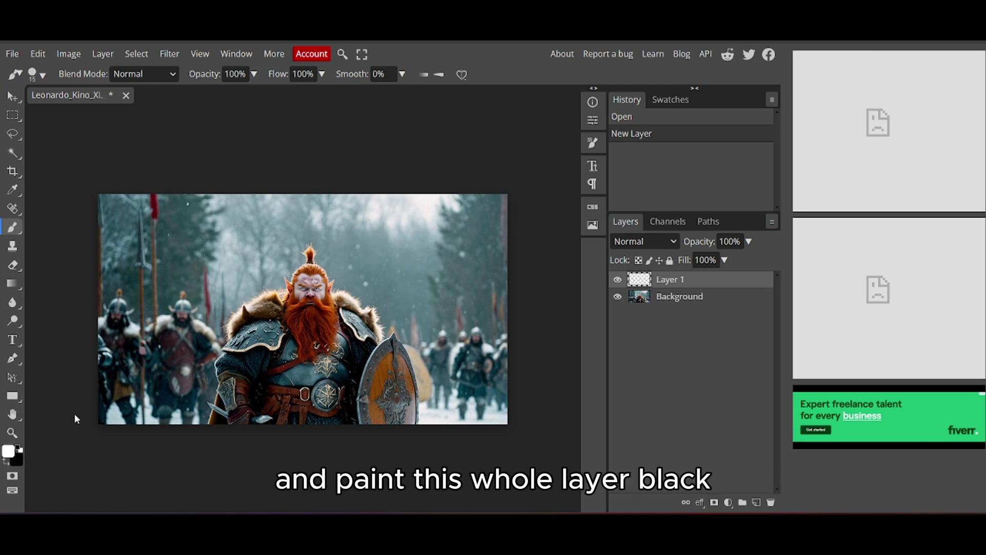
{"action": "key", "text": "ctrl+BackSpace"}
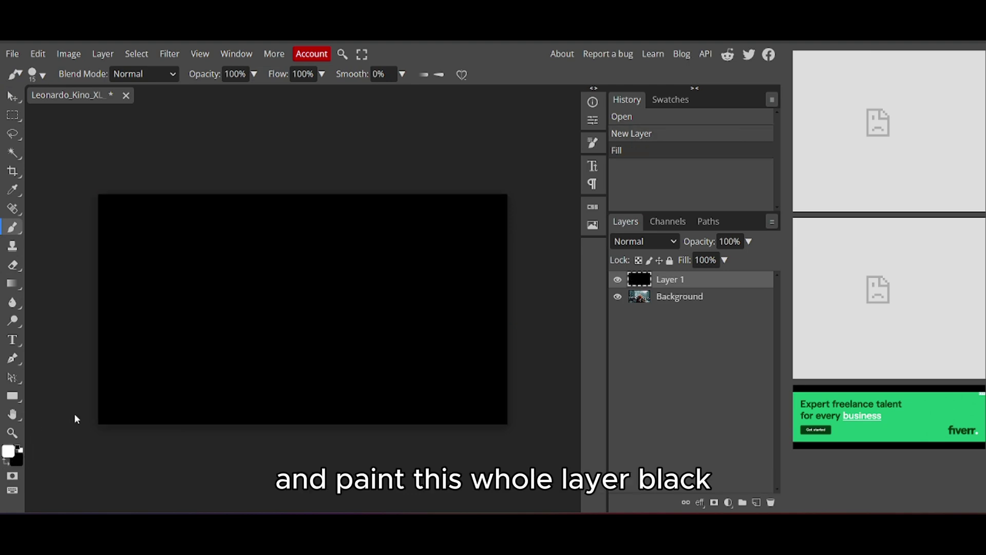
{"action": "left_click", "coordinate": [748, 241]}
{"action": "left_click_drag", "start_coordinate": [750, 259], "coordinate": [712, 262]}
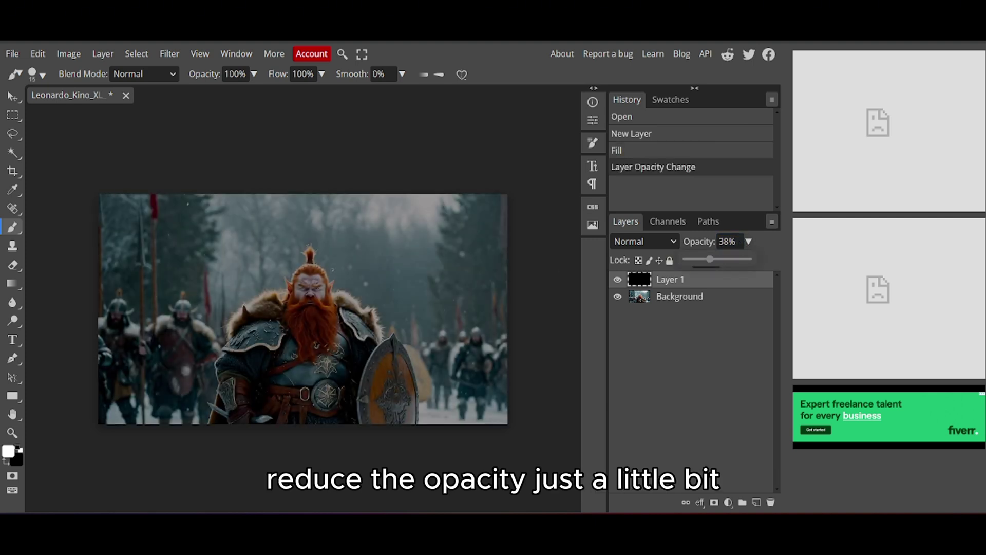
Paint the dwarf's topknot, face, ears and beard solid white on the black layer with a 63 px brush.
{"action": "left_click", "coordinate": [44, 75]}
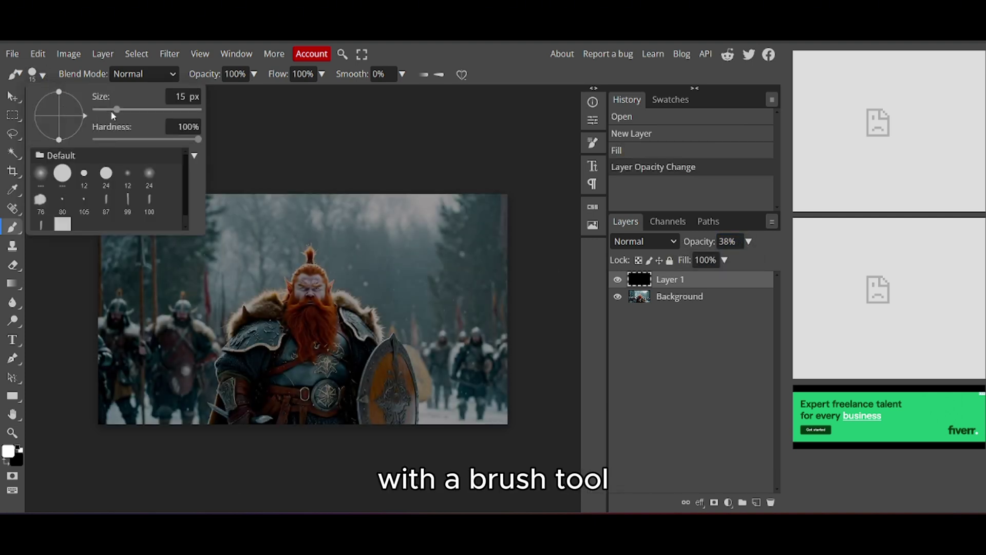
{"action": "left_click_drag", "start_coordinate": [110, 110], "coordinate": [132, 109]}
{"action": "left_click", "coordinate": [308, 251]}
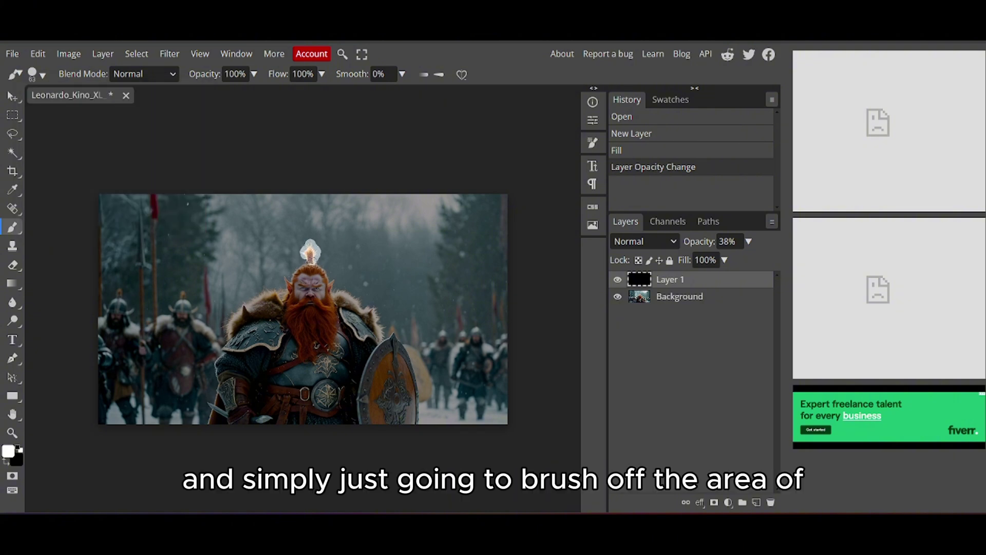
{"action": "mouse_move", "coordinate": [318, 266]}
{"action": "left_mouse_down"}
{"action": "mouse_move", "coordinate": [341, 337]}
{"action": "mouse_move", "coordinate": [299, 365]}
{"action": "mouse_move", "coordinate": [281, 316]}
{"action": "mouse_move", "coordinate": [302, 260]}
{"action": "left_mouse_up"}
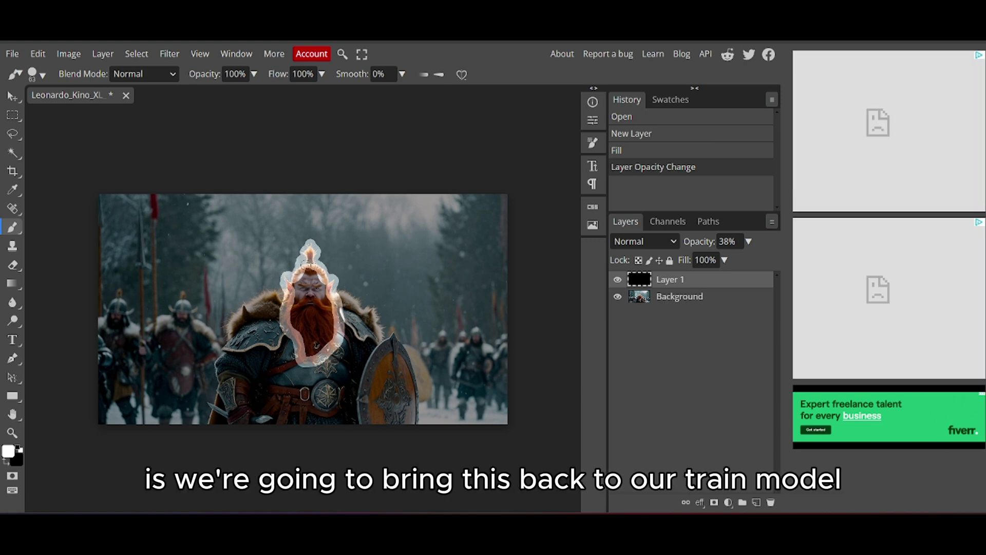
{"action": "mouse_move", "coordinate": [298, 327]}
{"action": "left_mouse_down"}
{"action": "mouse_move", "coordinate": [298, 350]}
{"action": "mouse_move", "coordinate": [320, 344]}
{"action": "mouse_move", "coordinate": [333, 319]}
{"action": "mouse_move", "coordinate": [315, 272]}
{"action": "mouse_move", "coordinate": [301, 295]}
{"action": "mouse_move", "coordinate": [311, 344]}
{"action": "mouse_move", "coordinate": [316, 282]}
{"action": "left_mouse_up"}
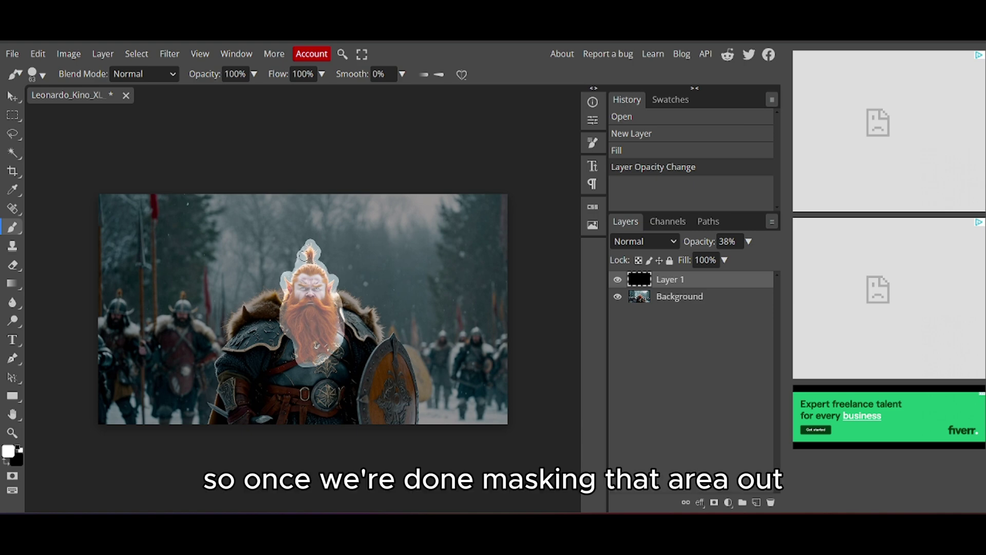
{"action": "left_click", "coordinate": [303, 255]}
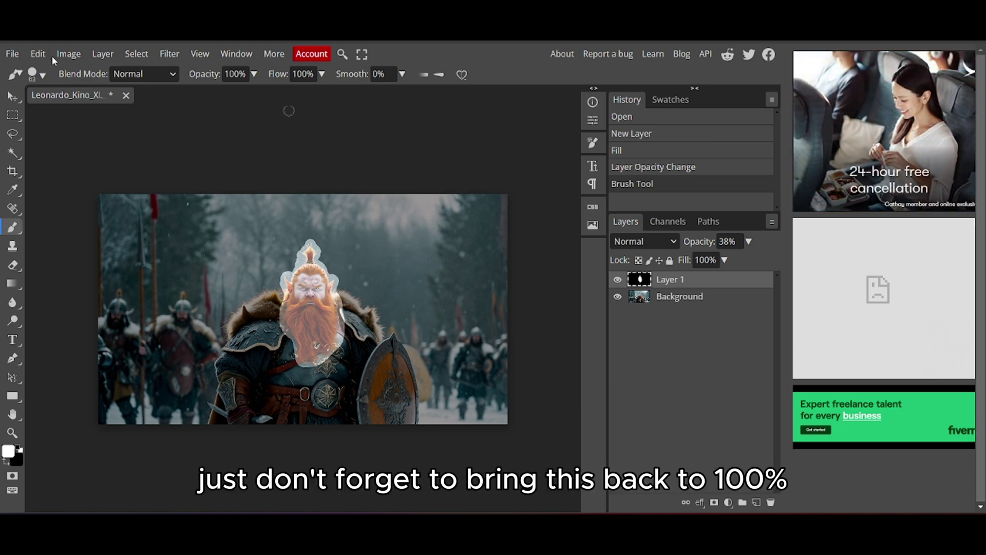
Hide the Background layer and set the mask layer's opacity to 100%.
{"action": "left_click", "coordinate": [617, 297]}
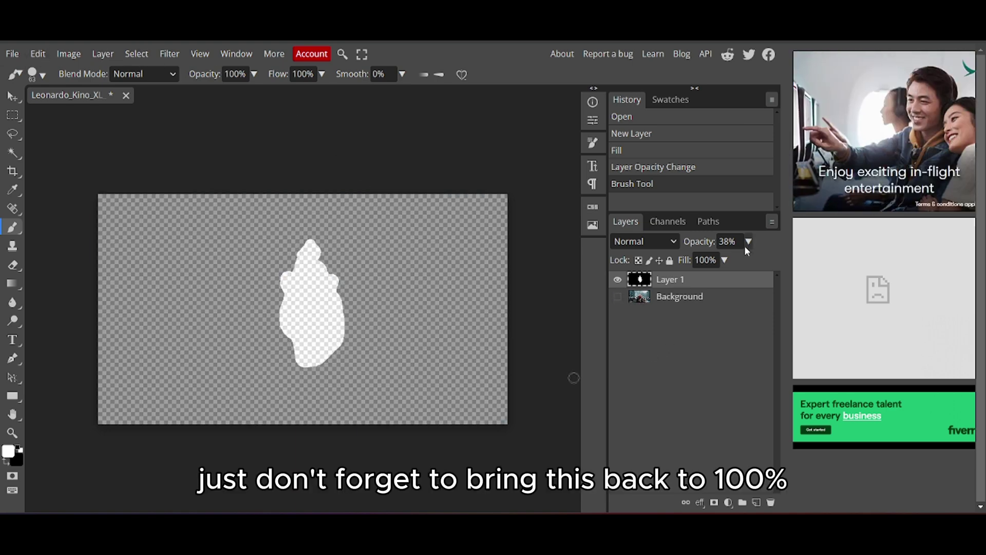
{"action": "left_click", "coordinate": [748, 242]}
{"action": "left_click_drag", "start_coordinate": [741, 258], "coordinate": [751, 261]}
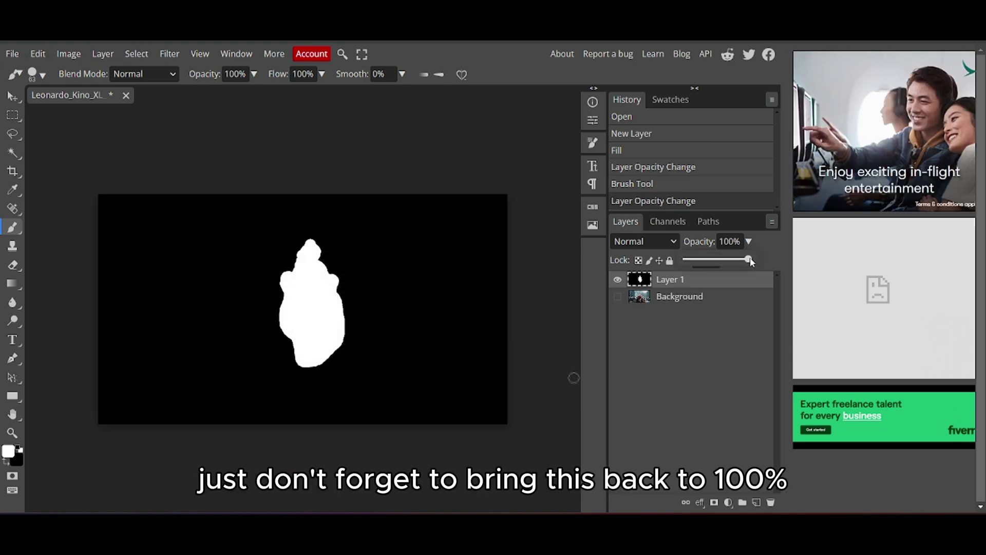
Export the black-and-white mask as a JPG at 2392 × 1344 px and 70% quality.
{"action": "left_click", "coordinate": [12, 54]}
{"action": "mouse_move", "coordinate": [77, 239]}
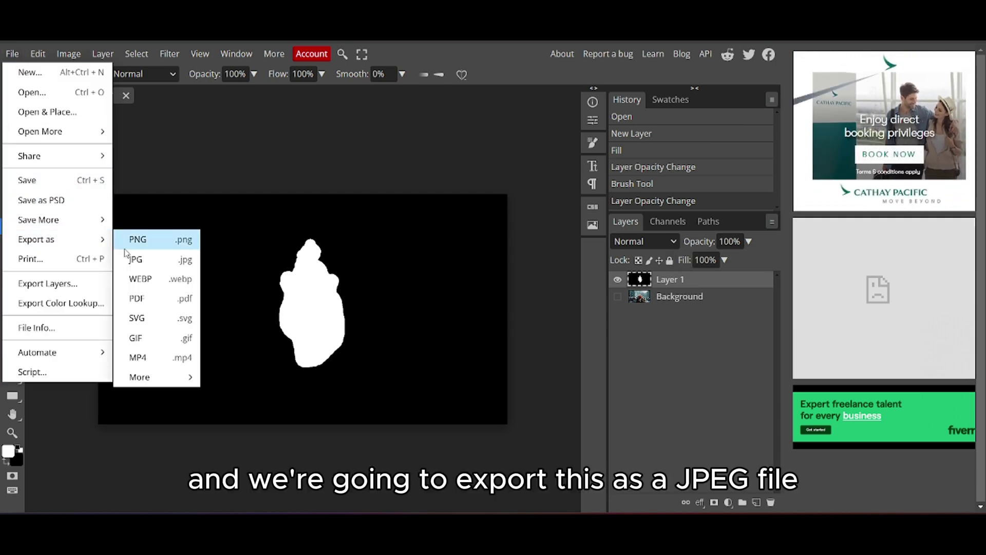
{"action": "left_click", "coordinate": [146, 259]}
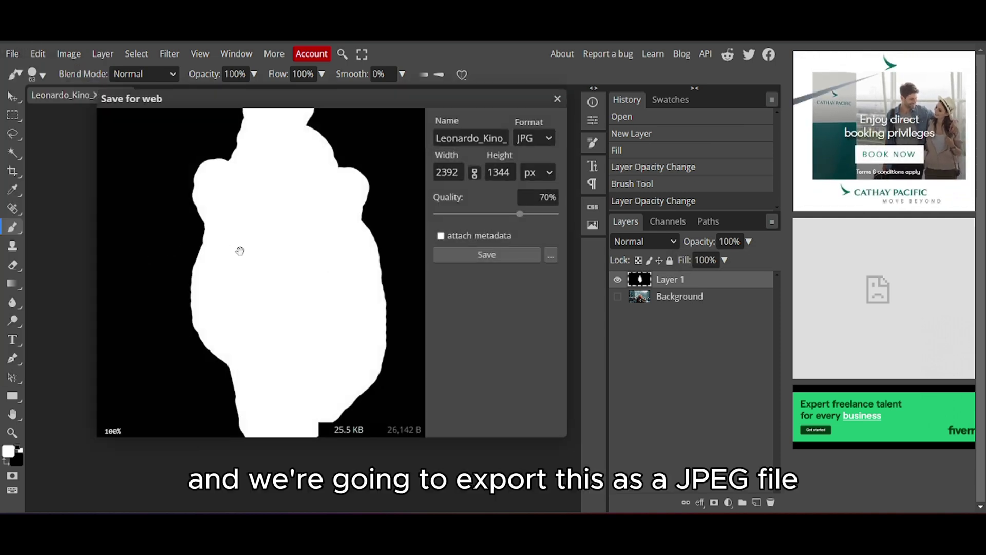
{"action": "left_click", "coordinate": [479, 257]}
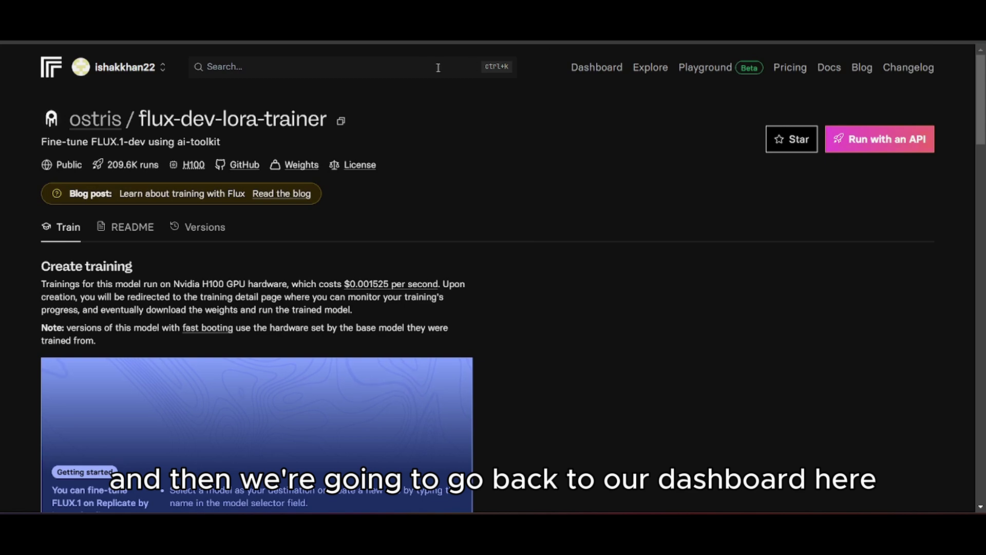
Switch to Replicate and open the trained dwalinchar model from the account's models.
{"action": "left_click", "coordinate": [603, 72]}
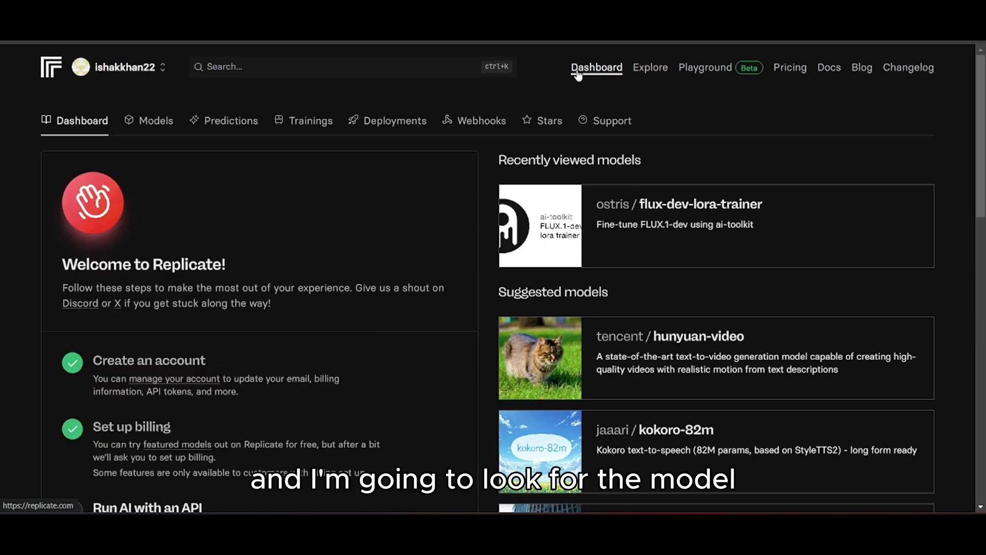
{"action": "left_click", "coordinate": [146, 124]}
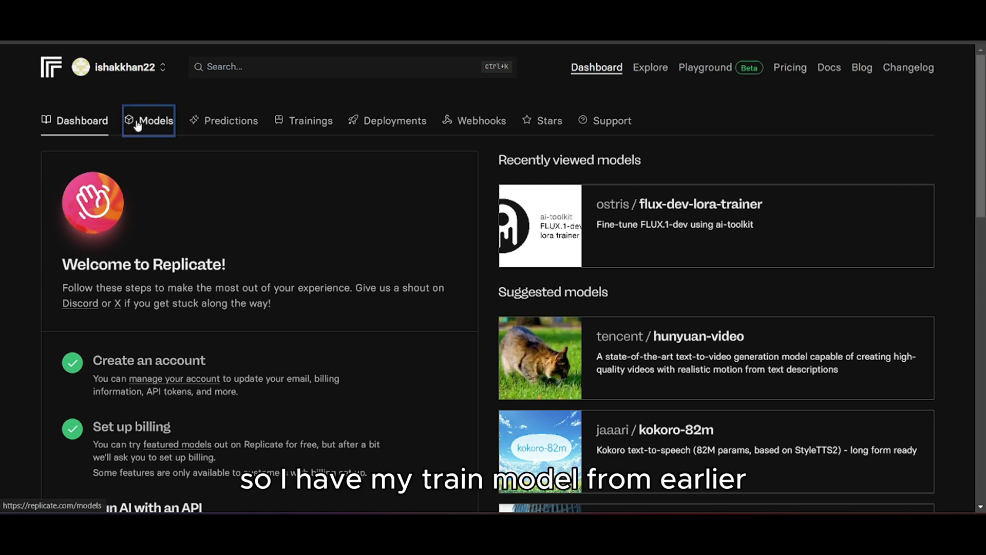
{"action": "left_click", "coordinate": [419, 220]}
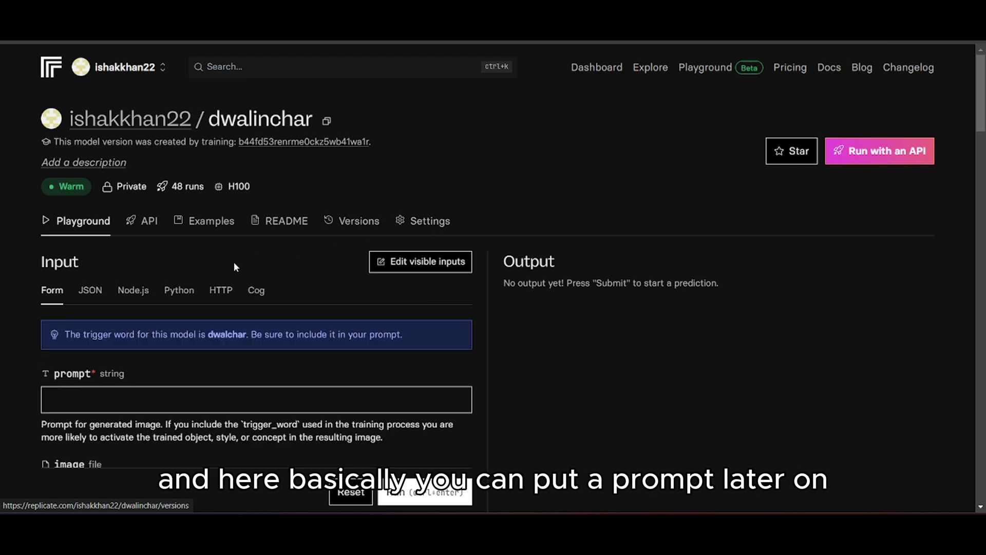
Upload Leonardo_Kino_XL_Dwarf_warrior_standing_in_front_of_his_army_o_0 from Downloads as the model's input image.
{"action": "scroll", "coordinate": [186, 292], "scroll_direction": "down", "scroll_amount": 1}
{"action": "scroll", "coordinate": [186, 293], "scroll_direction": "down", "scroll_amount": 2}
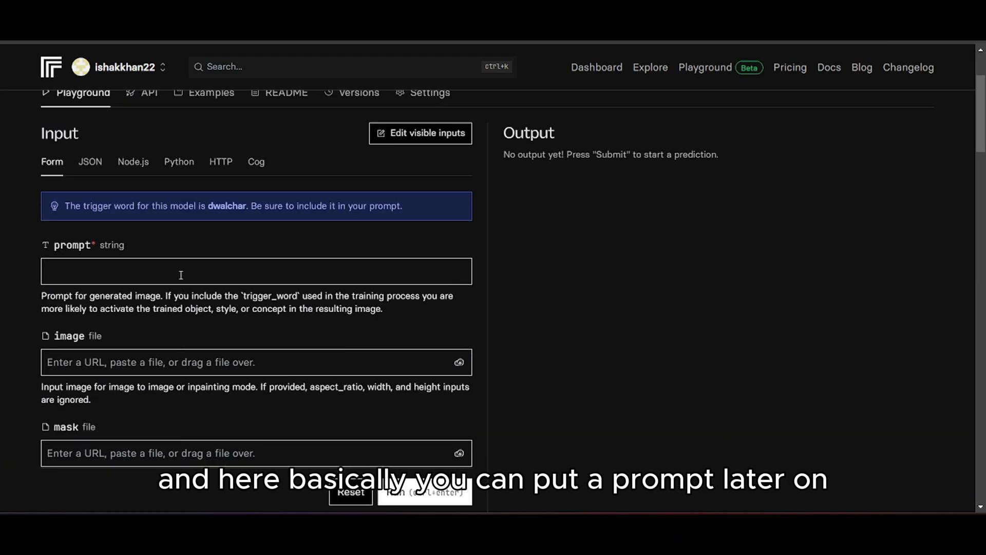
{"action": "left_click", "coordinate": [453, 363]}
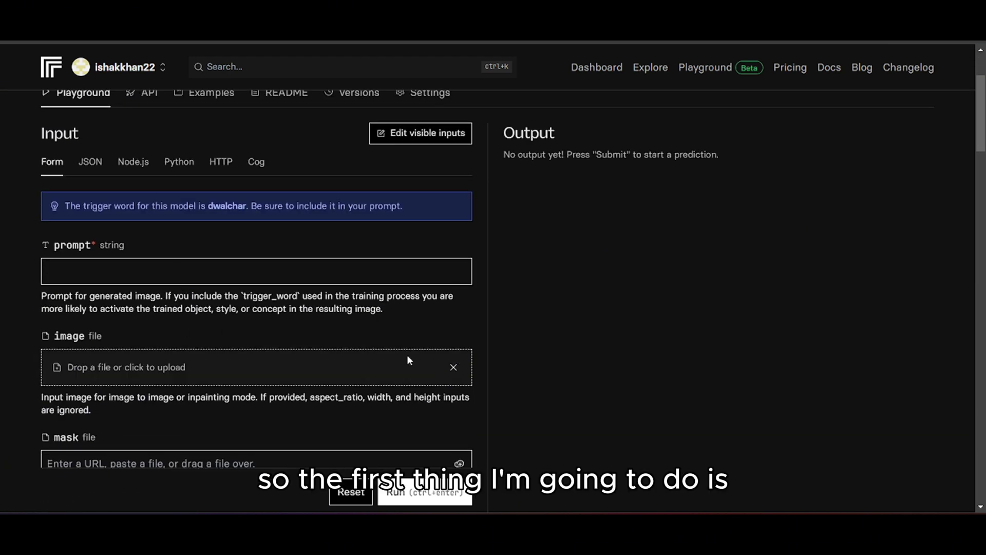
{"action": "left_click", "coordinate": [201, 364]}
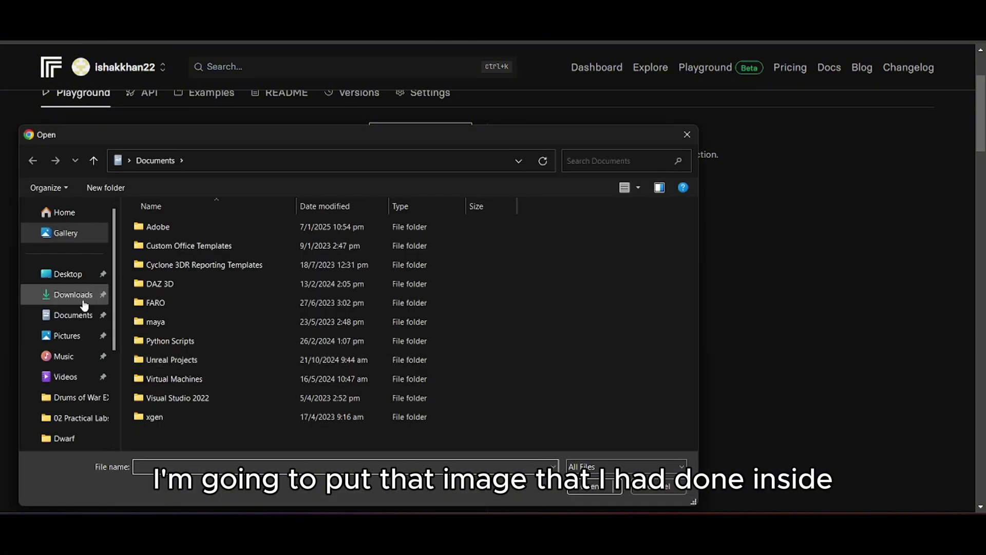
{"action": "left_click", "coordinate": [75, 296]}
{"action": "left_click", "coordinate": [367, 324]}
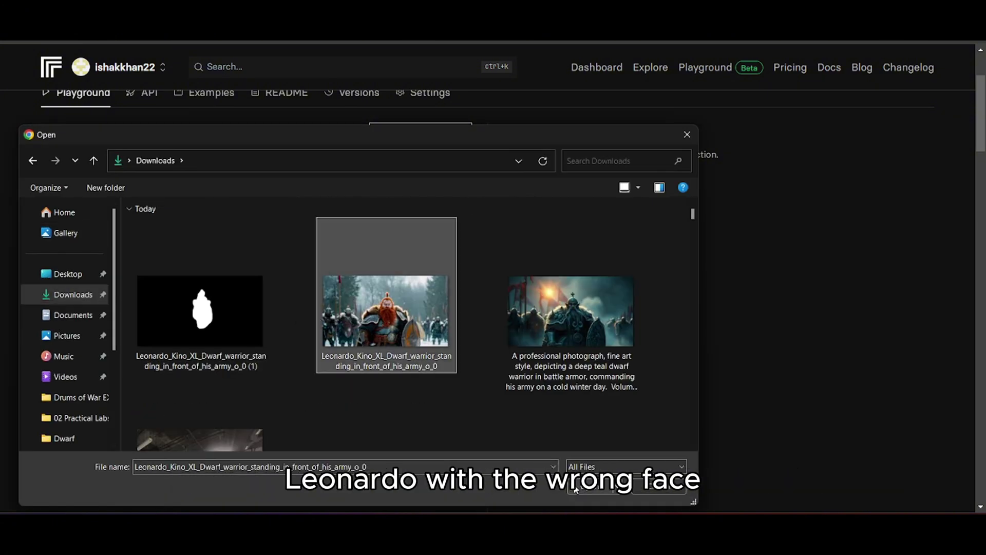
{"action": "double_click", "coordinate": [366, 324]}
Upload the black-and-white mask Leonardo_Kino_XL_Dwarf_warrior_standing_in_front_of_his_army_o_0 (1) from Downloads as the inpainting mask.
{"action": "scroll", "coordinate": [212, 331], "scroll_direction": "down", "scroll_amount": 7}
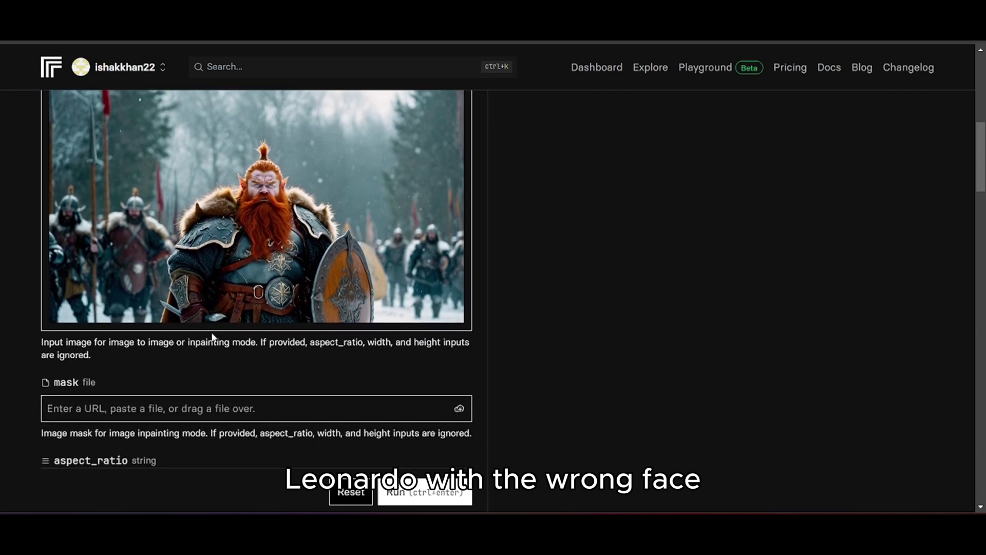
{"action": "left_click", "coordinate": [225, 355]}
{"action": "left_click", "coordinate": [459, 352]}
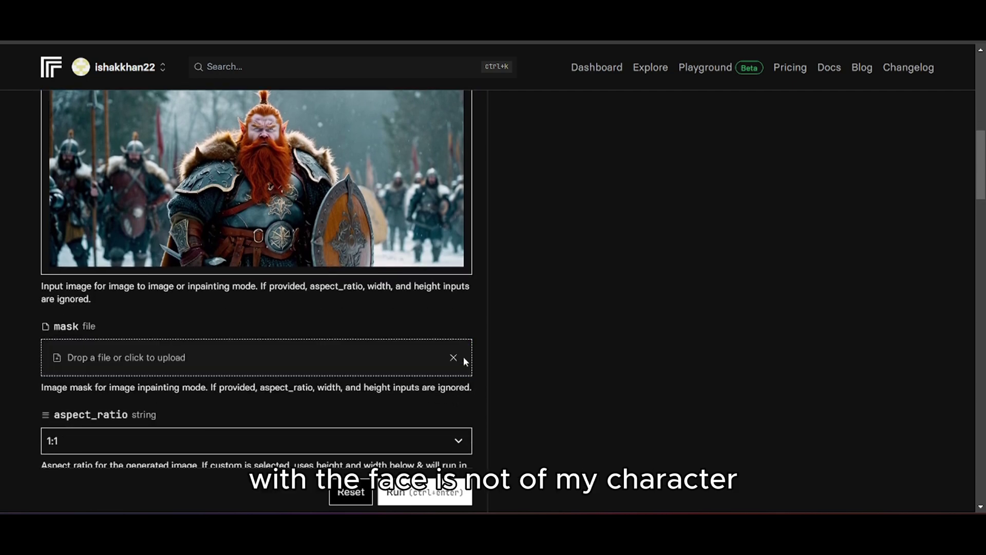
{"action": "left_click", "coordinate": [167, 360]}
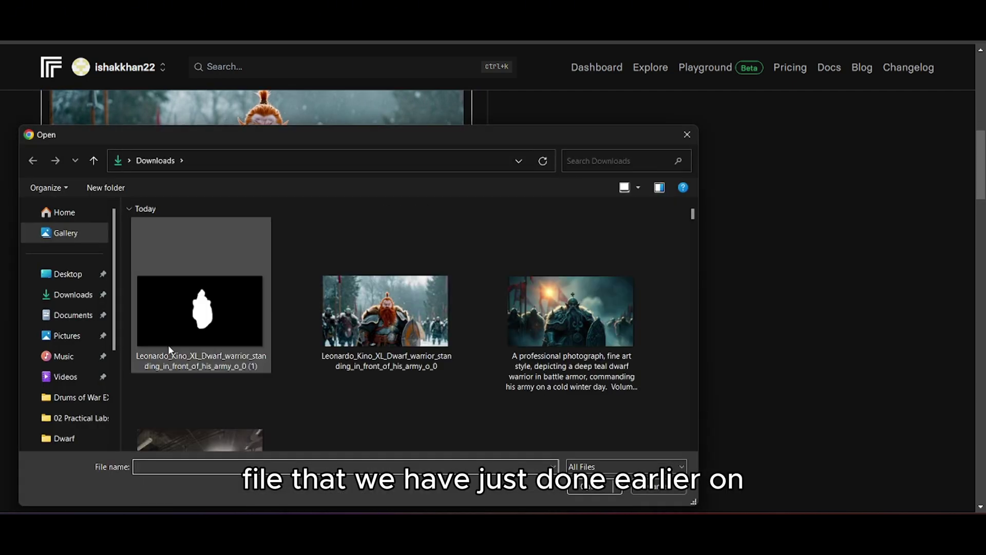
{"action": "left_click", "coordinate": [168, 344]}
{"action": "left_click", "coordinate": [579, 485]}
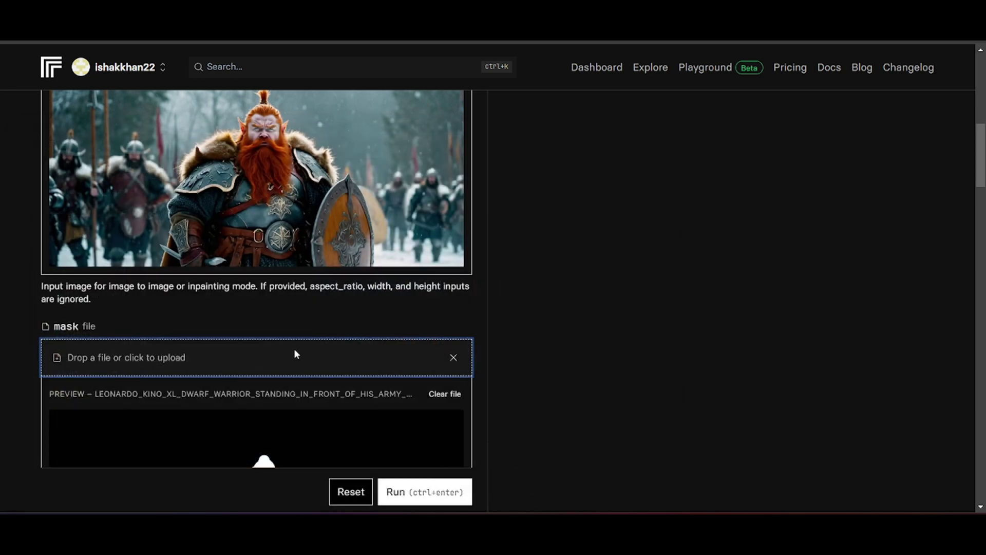
Enter the prompt "dwalchar standing in battle pose getting ready for battle" for the trained model.
{"action": "scroll", "coordinate": [294, 349], "scroll_direction": "up", "scroll_amount": 6}
{"action": "left_click", "coordinate": [220, 206]}
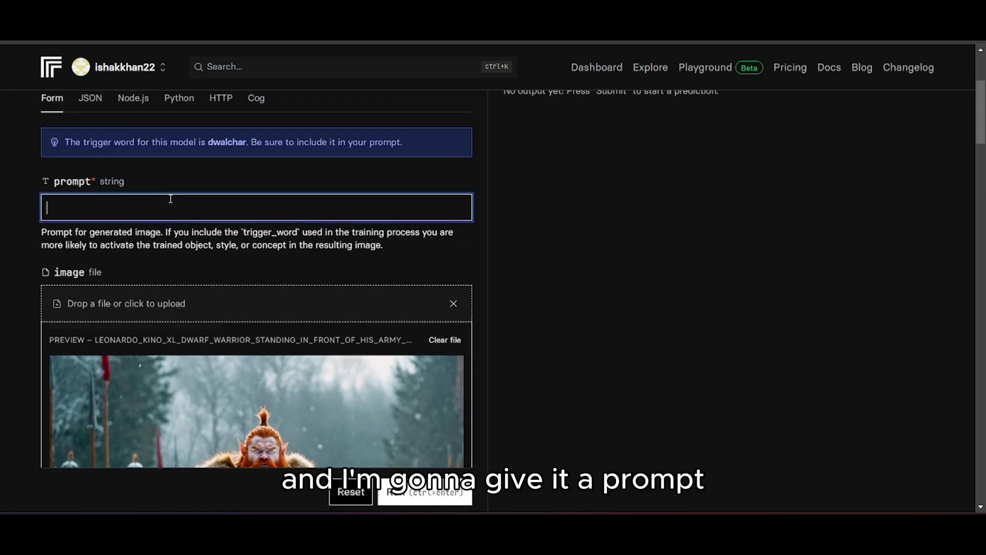
{"action": "scroll", "coordinate": [169, 216], "scroll_direction": "up", "scroll_amount": 3}
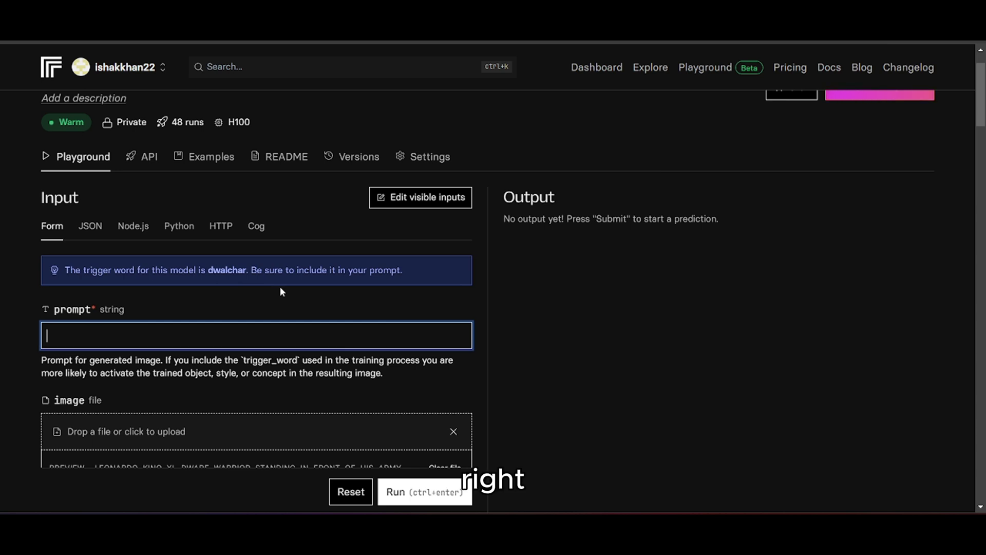
{"action": "type", "text": "dwalc"}
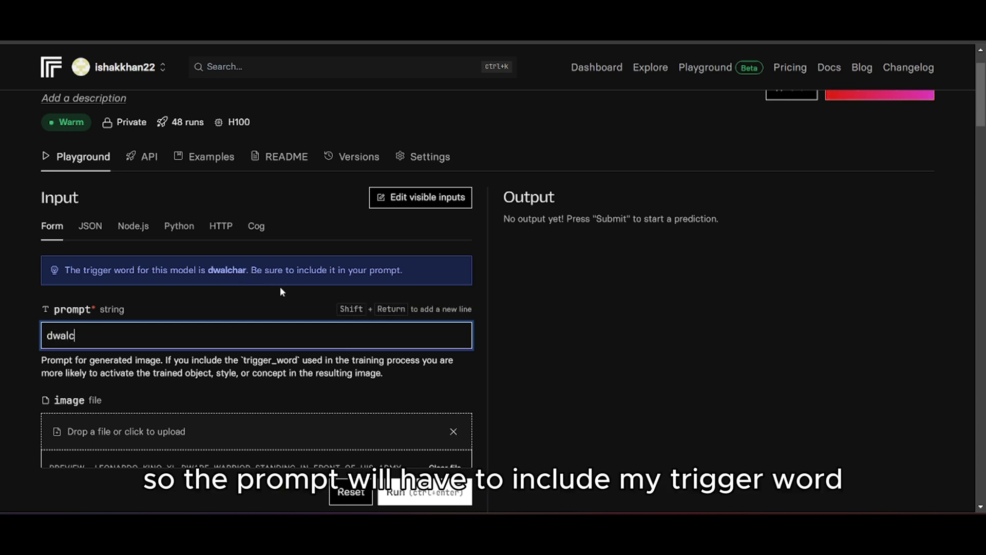
{"action": "type", "text": "har"}
{"action": "key", "text": "ctrl+a"}
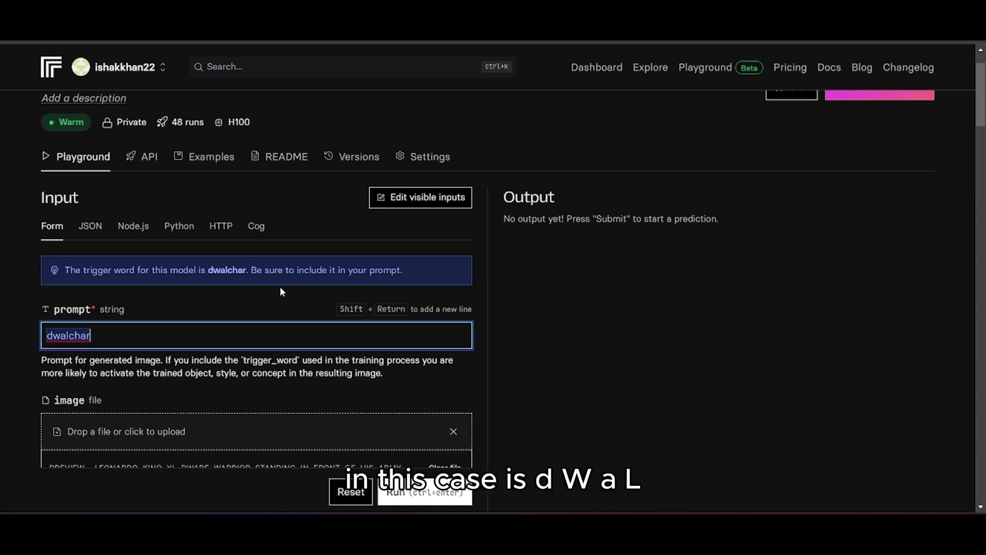
{"action": "type", "text": "standing in battle pose "}
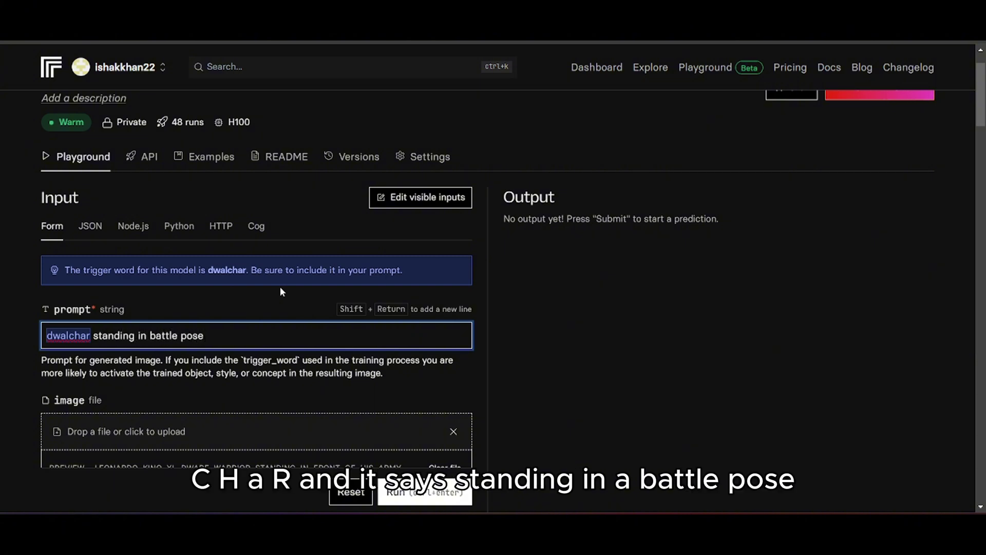
{"action": "type", "text": "gettin"}
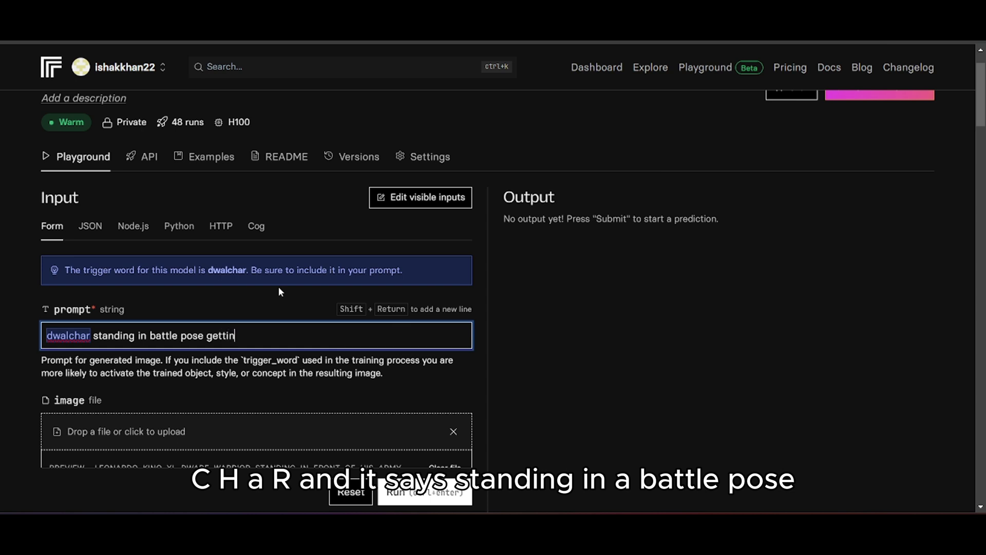
{"action": "type", "text": "g ready for battle"}
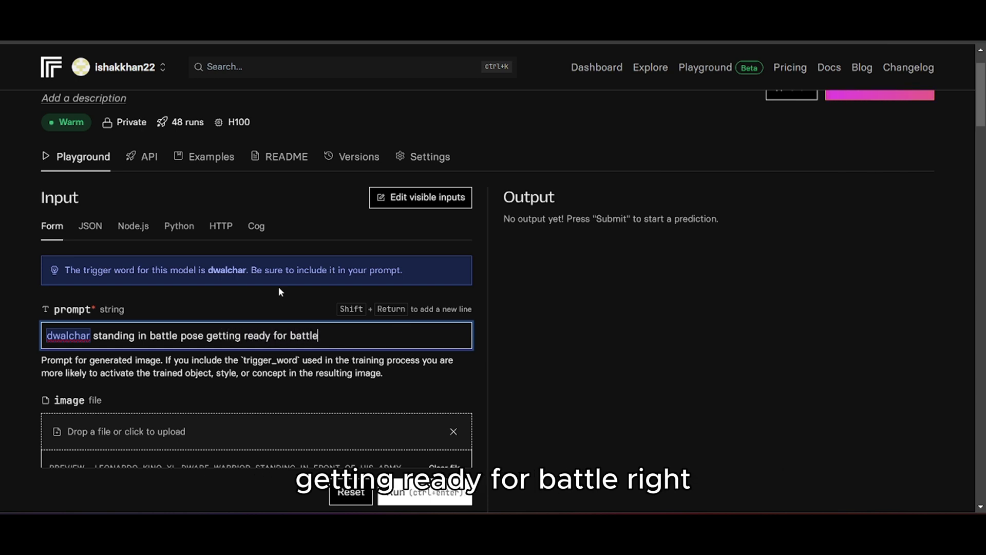
Set the aspect ratio of the generated image to 16:9.
{"action": "scroll", "coordinate": [278, 291], "scroll_direction": "down", "scroll_amount": 5}
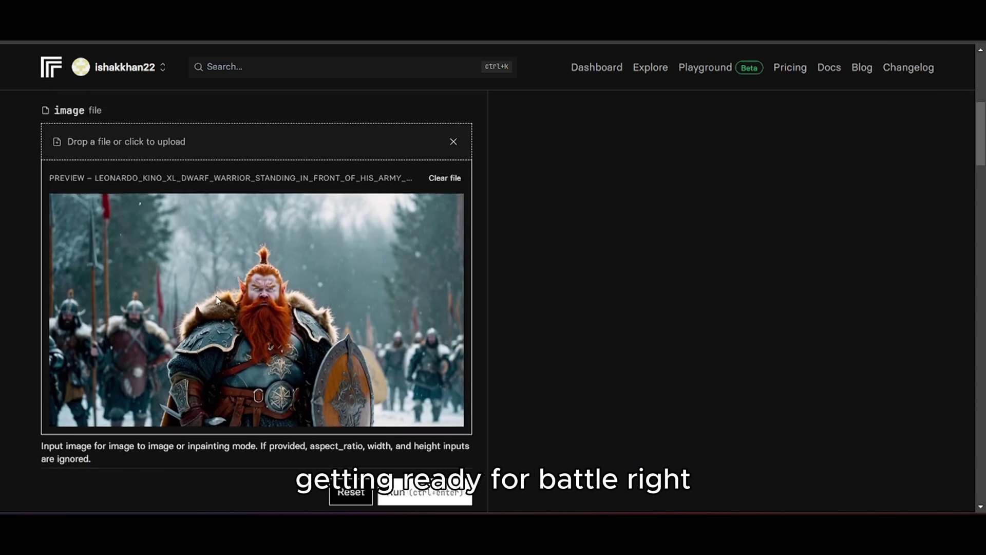
{"action": "scroll", "coordinate": [246, 387], "scroll_direction": "down", "scroll_amount": 15}
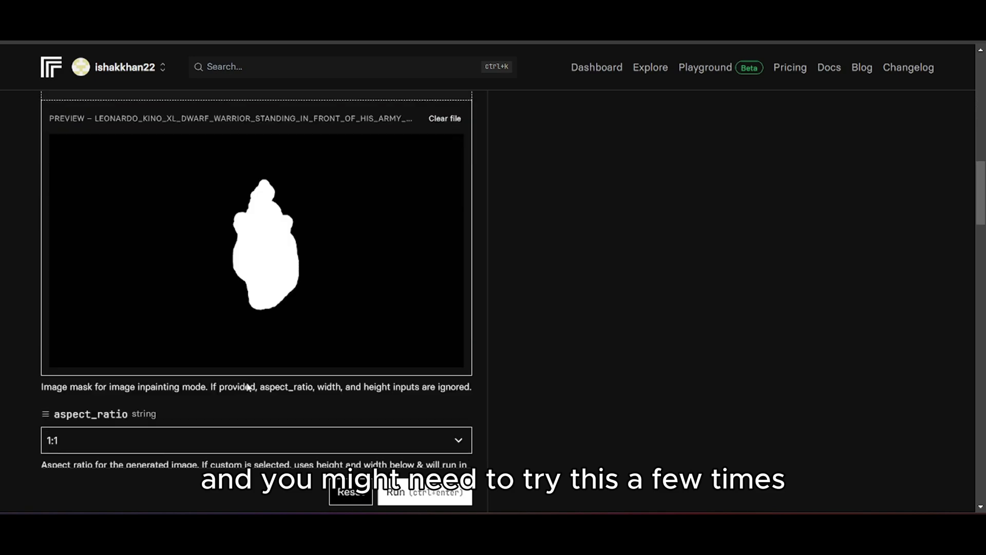
{"action": "scroll", "coordinate": [224, 375], "scroll_direction": "down", "scroll_amount": 3}
{"action": "scroll", "coordinate": [237, 257], "scroll_direction": "up", "scroll_amount": 1}
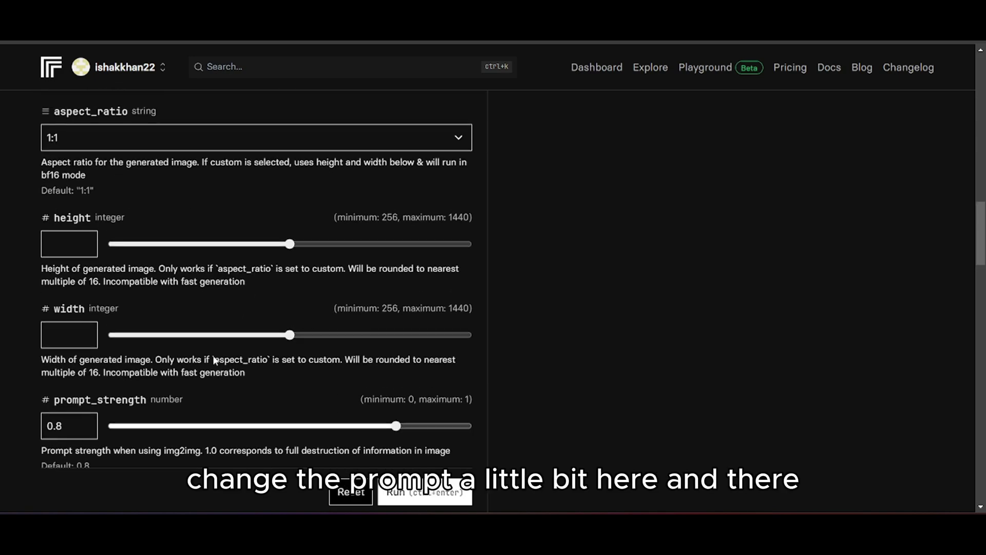
{"action": "left_click", "coordinate": [266, 147]}
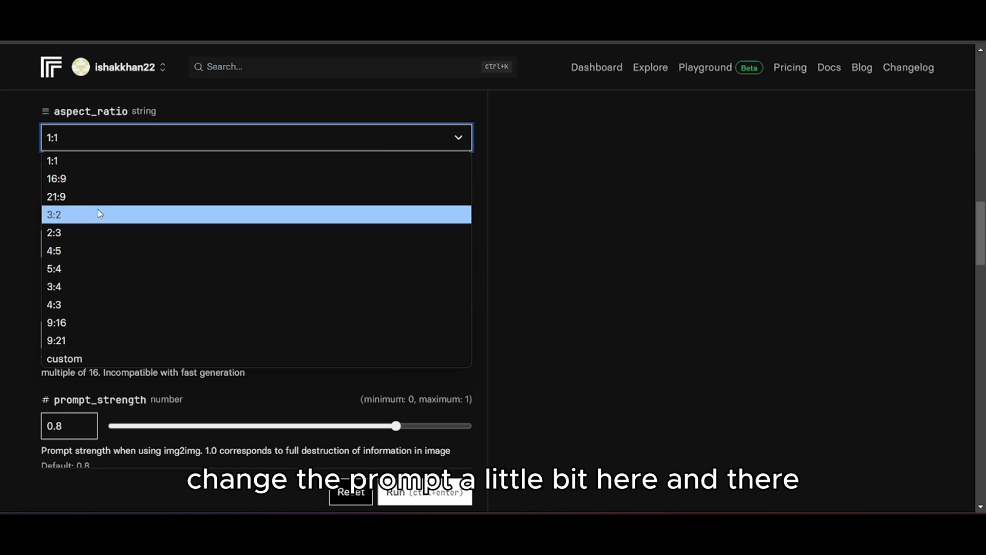
{"action": "left_click", "coordinate": [96, 180]}
Set the output format to jpg and run the model to generate the inpainted image.
{"action": "scroll", "coordinate": [161, 273], "scroll_direction": "down", "scroll_amount": 3}
{"action": "scroll", "coordinate": [161, 272], "scroll_direction": "down", "scroll_amount": 5}
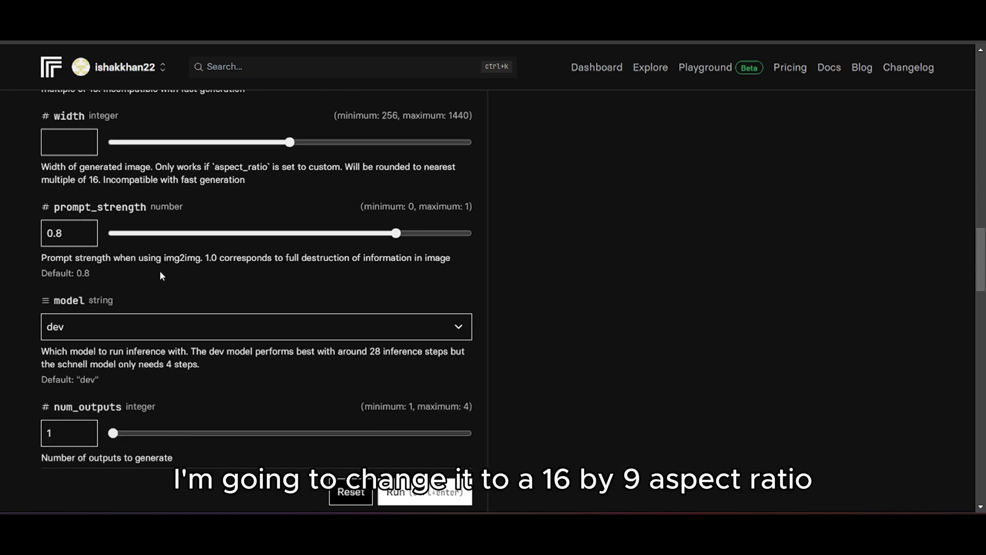
{"action": "scroll", "coordinate": [160, 266], "scroll_direction": "down", "scroll_amount": 3}
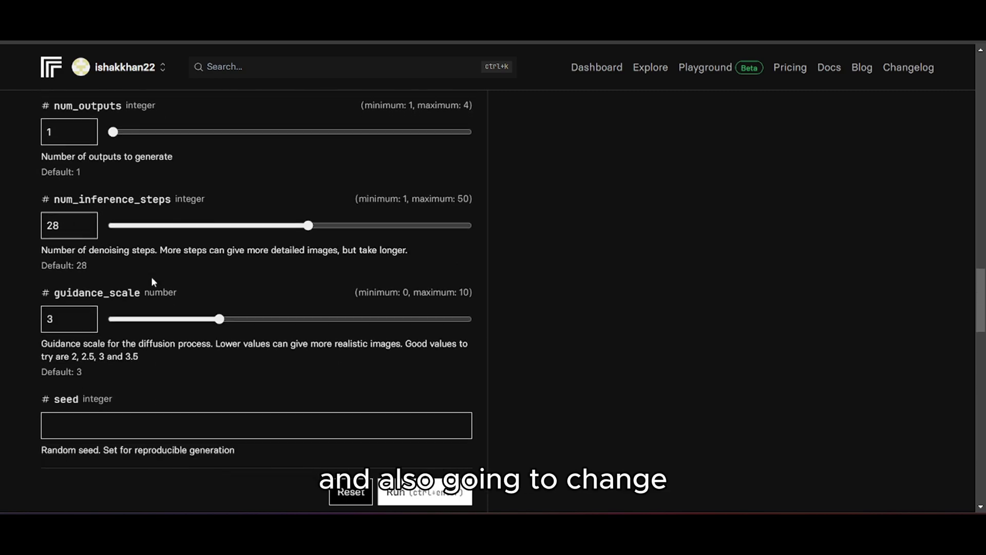
{"action": "left_click", "coordinate": [153, 419]}
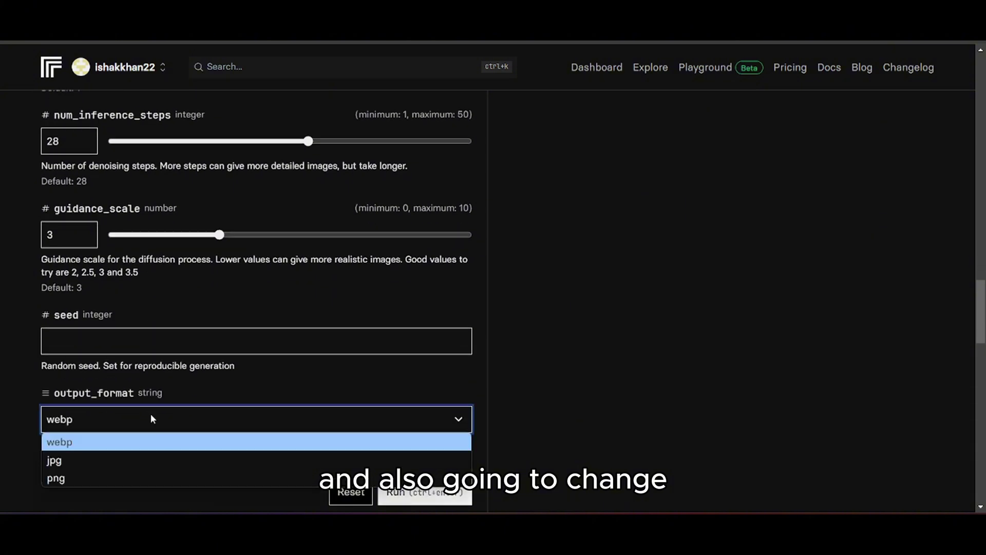
{"action": "left_click", "coordinate": [82, 459]}
{"action": "scroll", "coordinate": [204, 370], "scroll_direction": "down", "scroll_amount": 3}
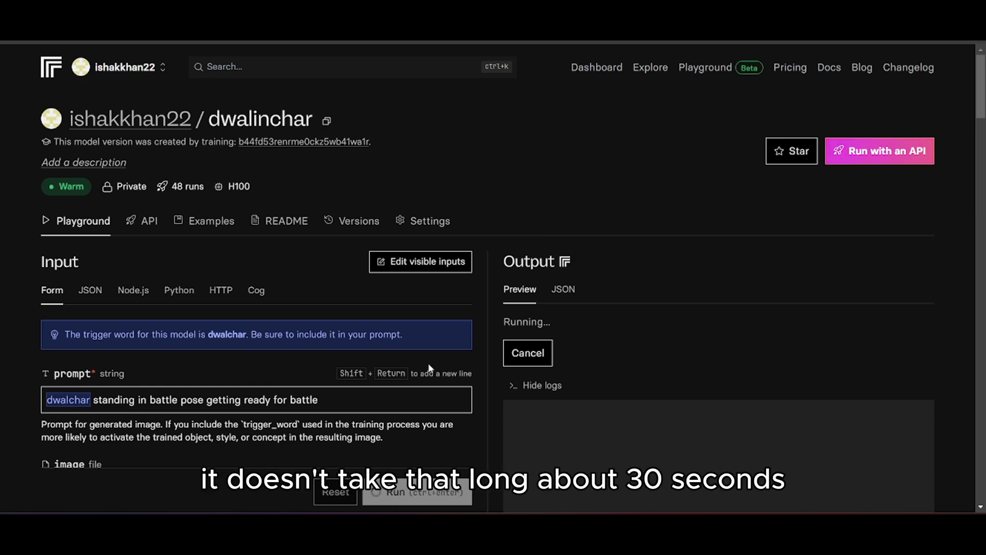
{"action": "scroll", "coordinate": [429, 365], "scroll_direction": "down", "scroll_amount": 3}
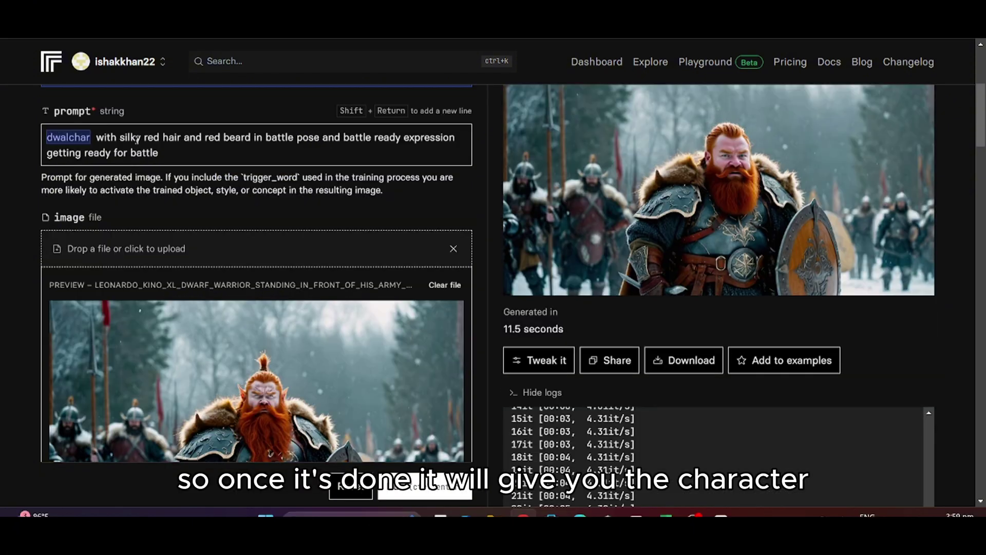
Save the generated image of the red-bearded dwarf to Downloads as out-0 (1).jpg.
{"action": "left_click_drag", "start_coordinate": [163, 137], "coordinate": [176, 138]}
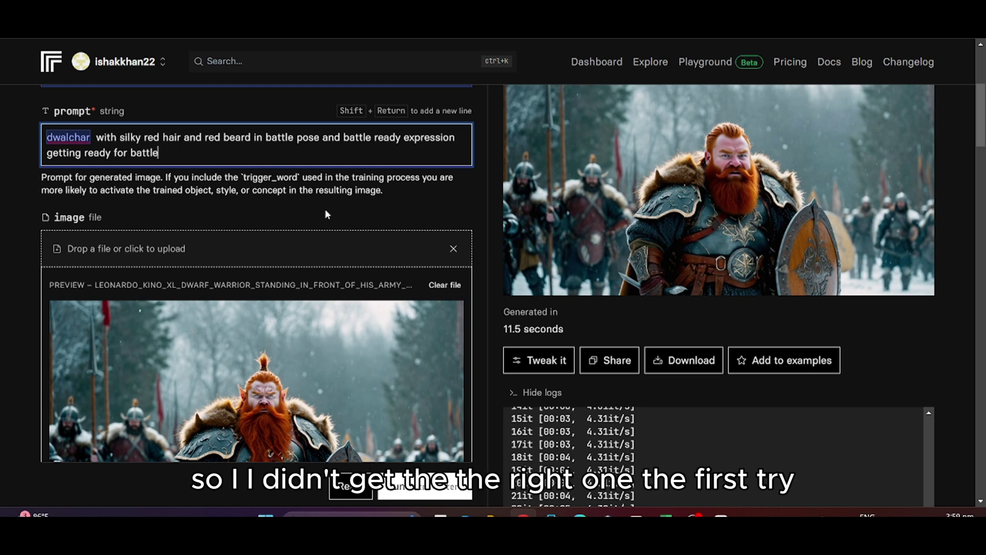
{"action": "left_click", "coordinate": [634, 208]}
{"action": "right_click", "coordinate": [632, 202]}
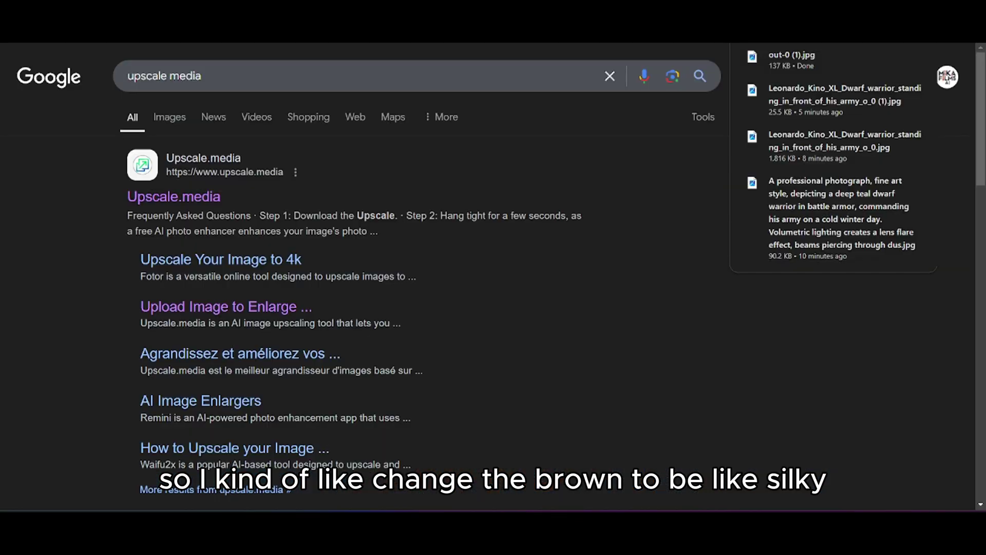
Open Upscale.media from the Google results, upload out-0 (1) from Downloads for upscaling, and turn on Enhance Quality.
{"action": "left_click", "coordinate": [172, 200]}
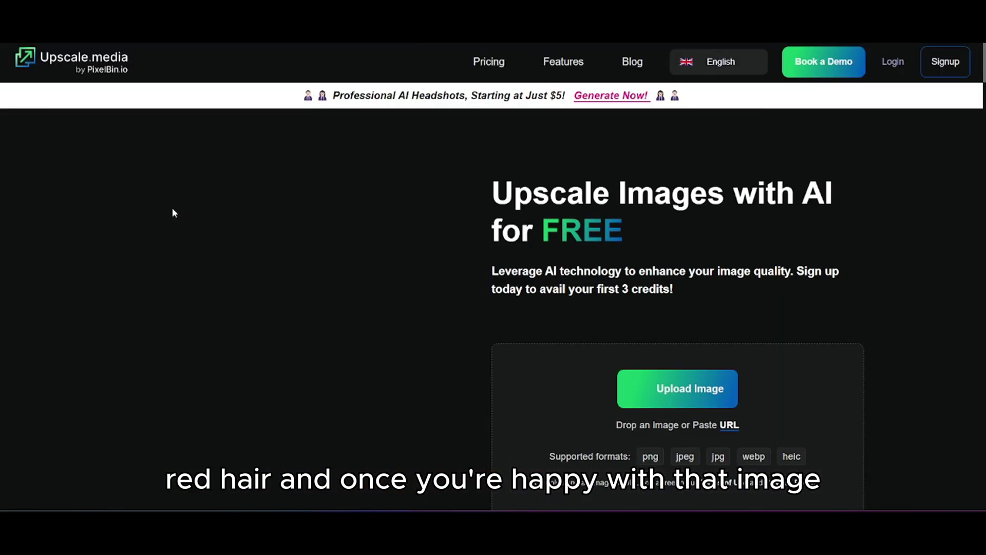
{"action": "left_click", "coordinate": [656, 381]}
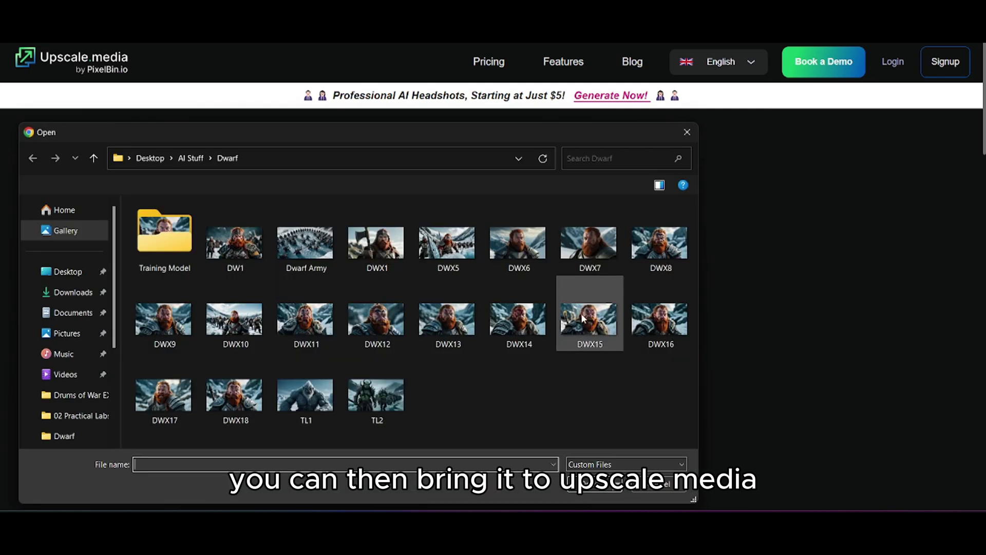
{"action": "left_click", "coordinate": [77, 292]}
{"action": "left_click", "coordinate": [170, 301]}
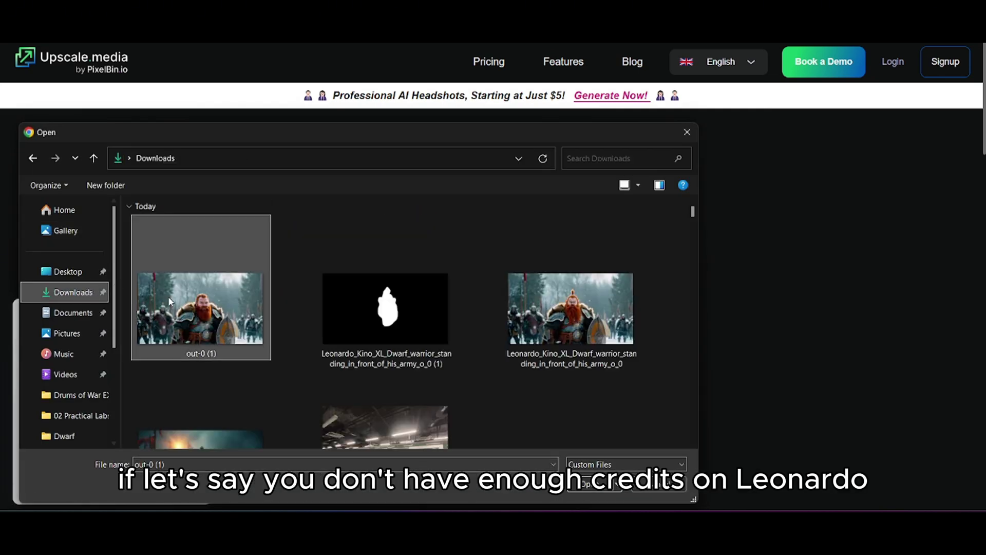
{"action": "left_click", "coordinate": [588, 480]}
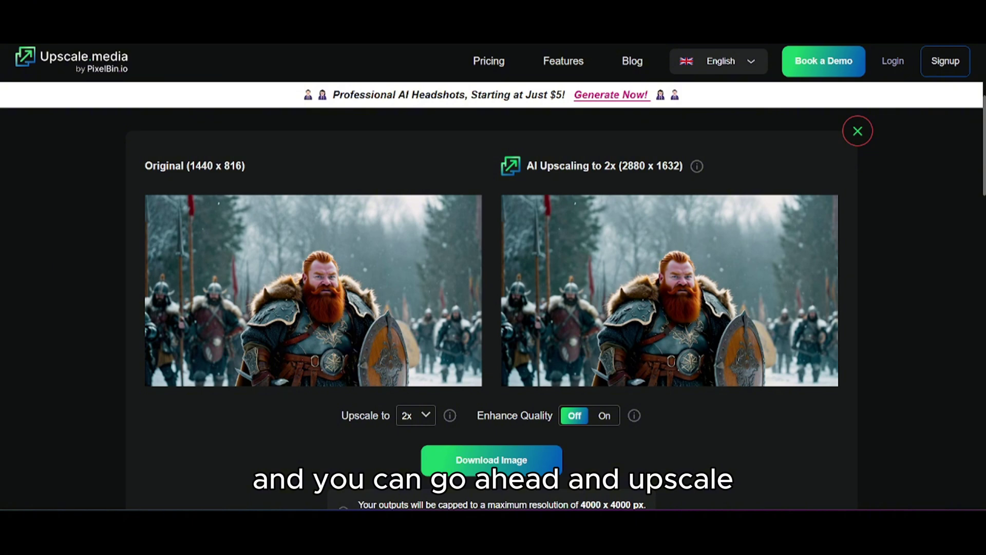
{"action": "left_click", "coordinate": [608, 412]}
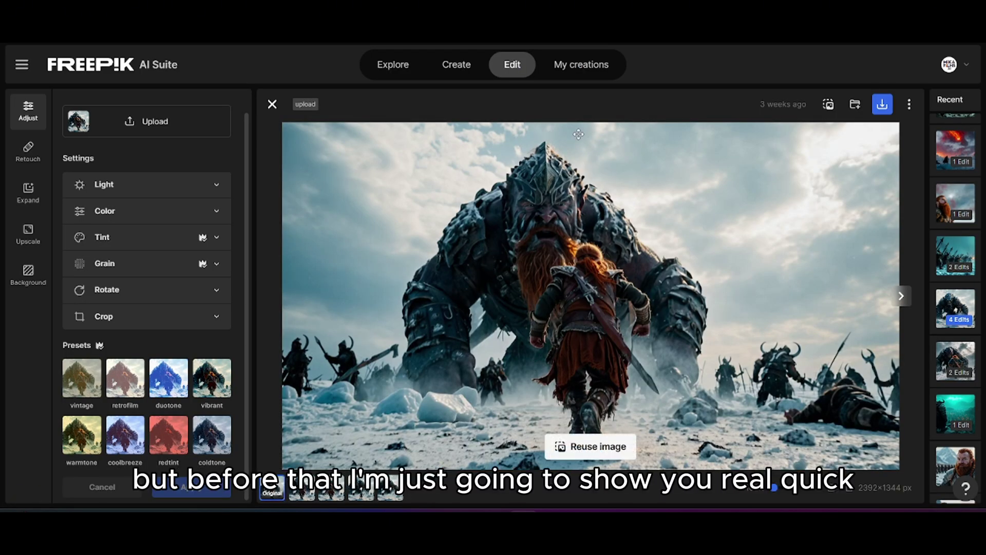
Review the successive retouched versions of the giant creature battle image in Freepik's image editor.
{"action": "left_click", "coordinate": [307, 493]}
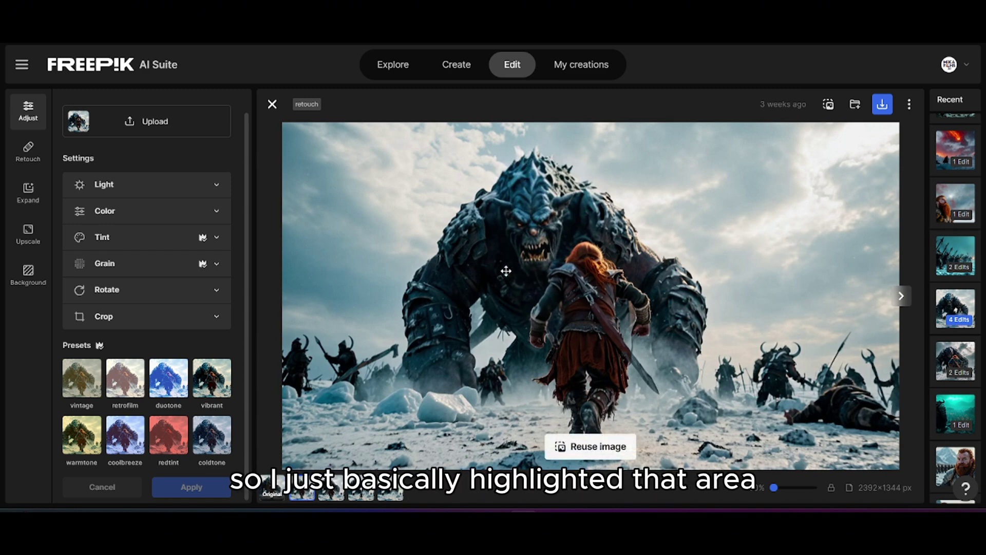
{"action": "left_click", "coordinate": [332, 497]}
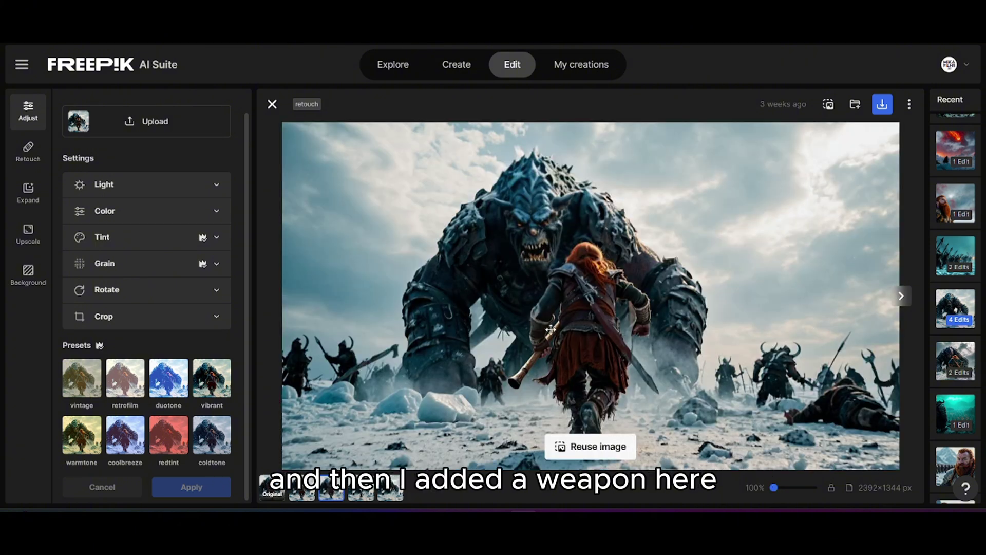
{"action": "left_click", "coordinate": [362, 493]}
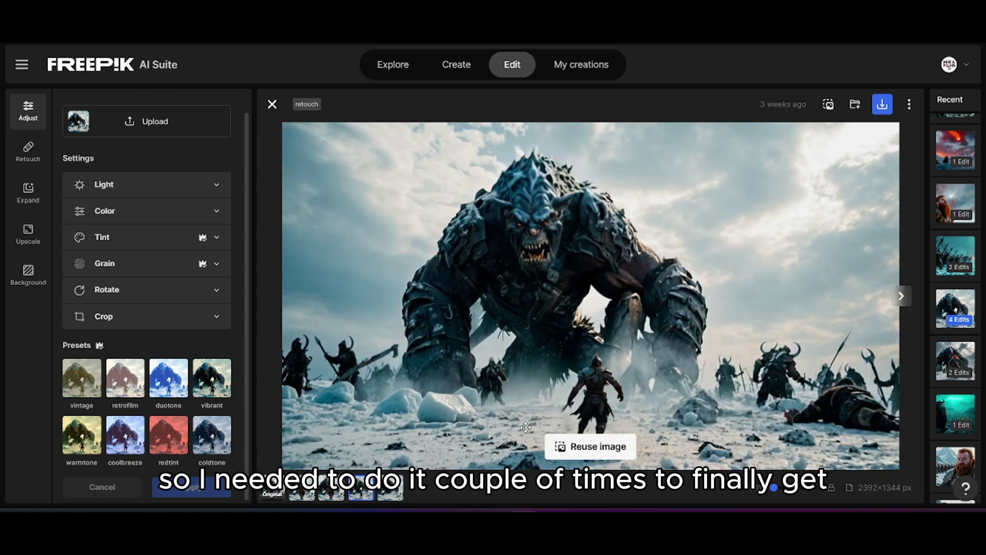
{"action": "left_click", "coordinate": [397, 498]}
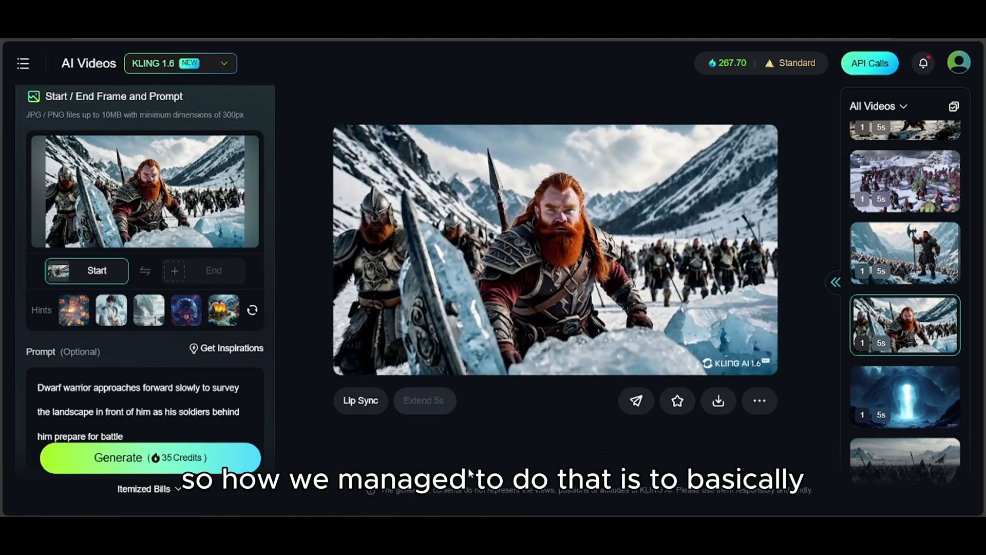
In Kling AI, highlight the dwarf warrior video prompt and shift the Creativity–Relevance setting slightly toward Relevance.
{"action": "scroll", "coordinate": [207, 360], "scroll_direction": "down", "scroll_amount": 1}
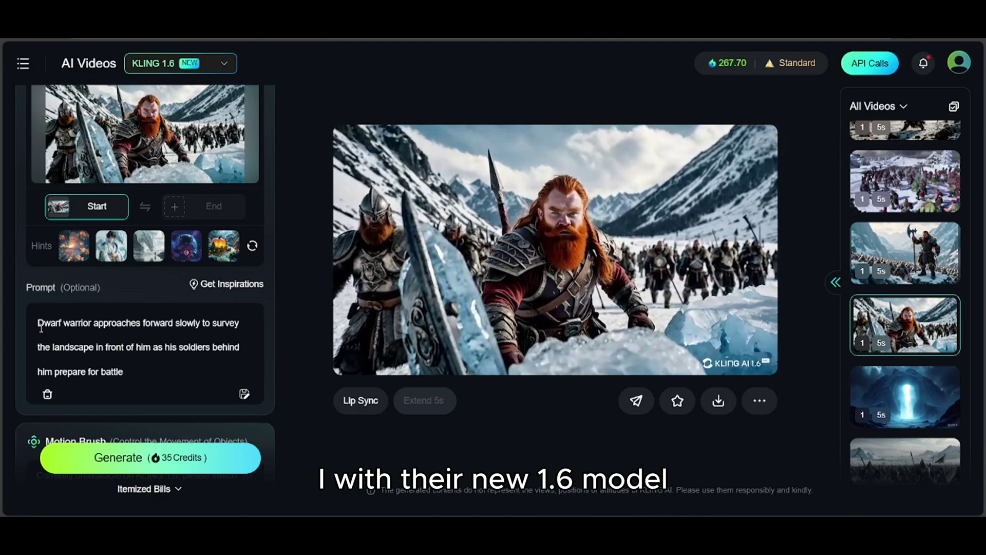
{"action": "left_click_drag", "start_coordinate": [36, 322], "coordinate": [97, 345]}
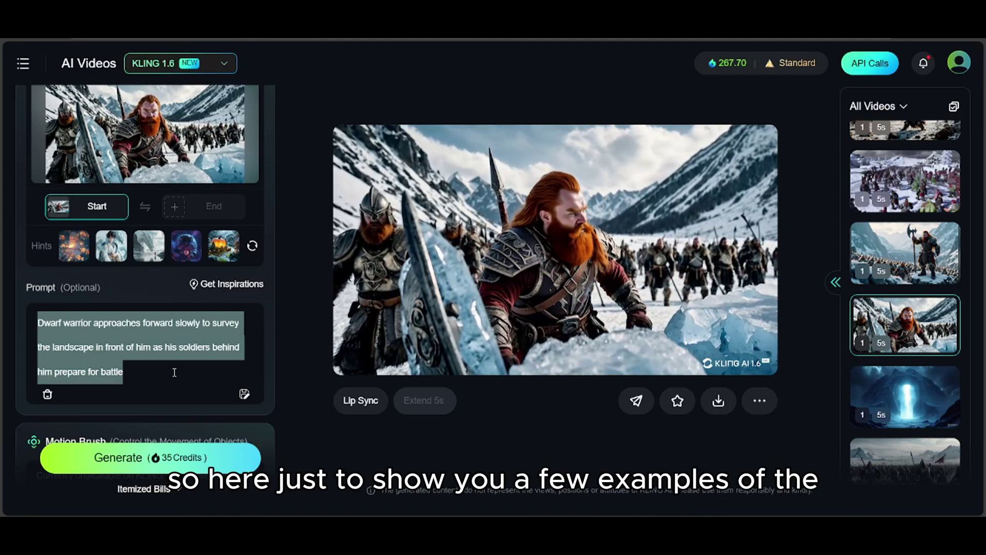
{"action": "scroll", "coordinate": [185, 372], "scroll_direction": "down", "scroll_amount": 5}
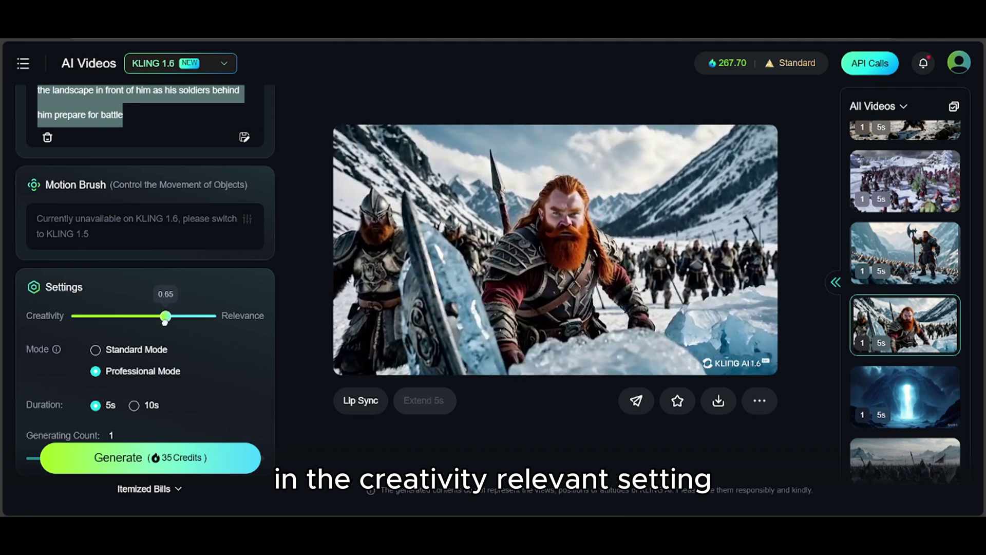
{"action": "left_click_drag", "start_coordinate": [165, 319], "coordinate": [175, 319]}
Examine the remaining KLING 1.6 mode, duration, camera movement and negative prompt settings, and browse the generated videos.
{"action": "scroll", "coordinate": [185, 339], "scroll_direction": "down", "scroll_amount": 3}
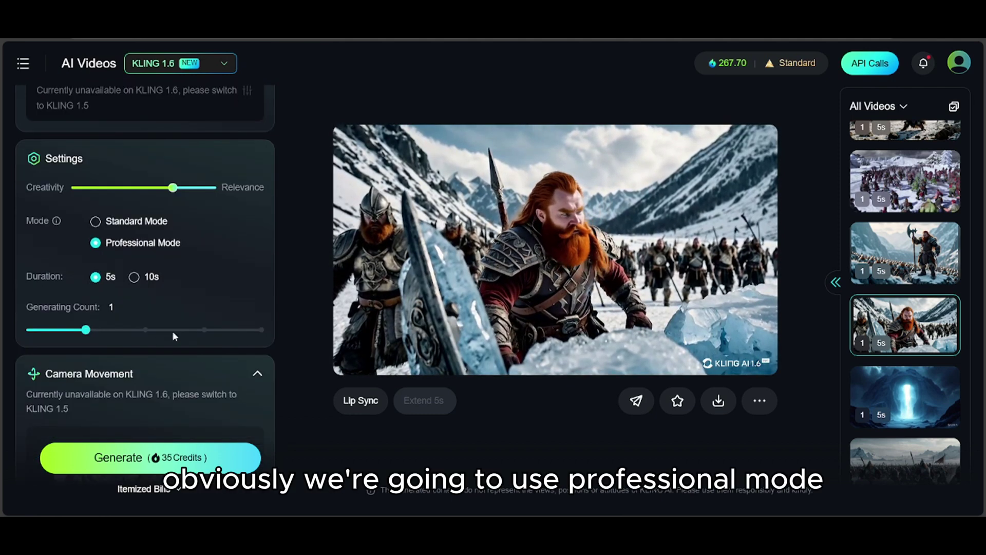
{"action": "scroll", "coordinate": [149, 323], "scroll_direction": "down", "scroll_amount": 3}
{"action": "scroll", "coordinate": [150, 324], "scroll_direction": "down", "scroll_amount": 1}
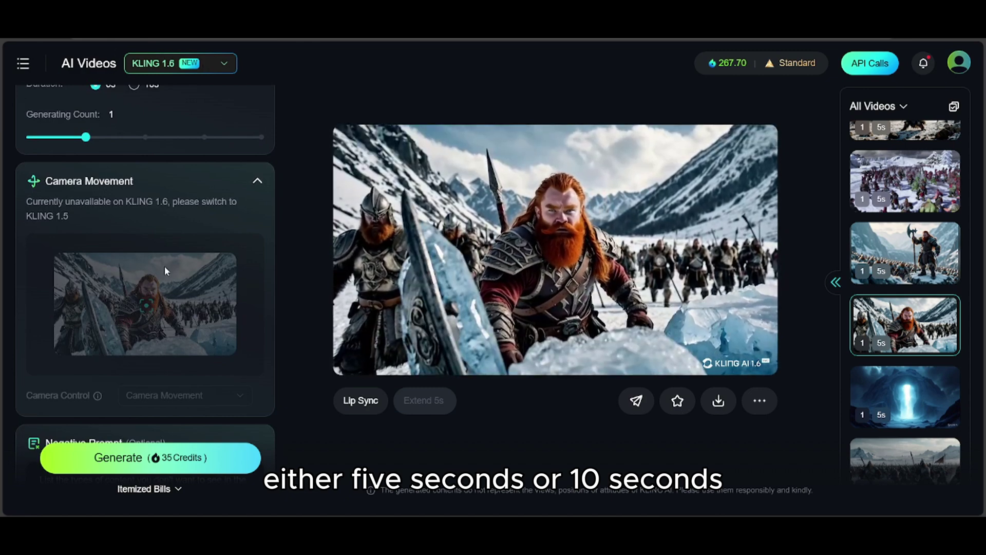
{"action": "scroll", "coordinate": [164, 266], "scroll_direction": "down", "scroll_amount": 3}
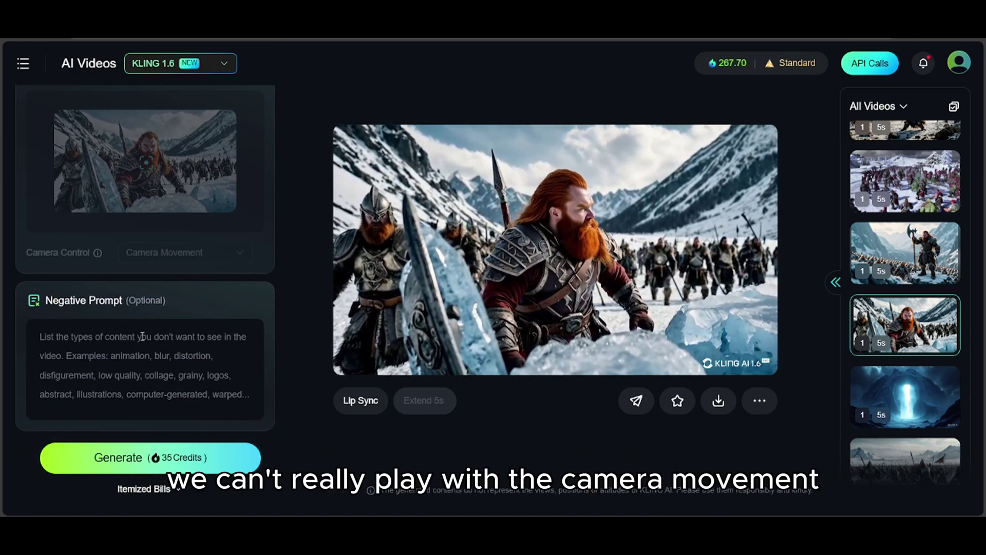
{"action": "scroll", "coordinate": [892, 249], "scroll_direction": "up", "scroll_amount": 4}
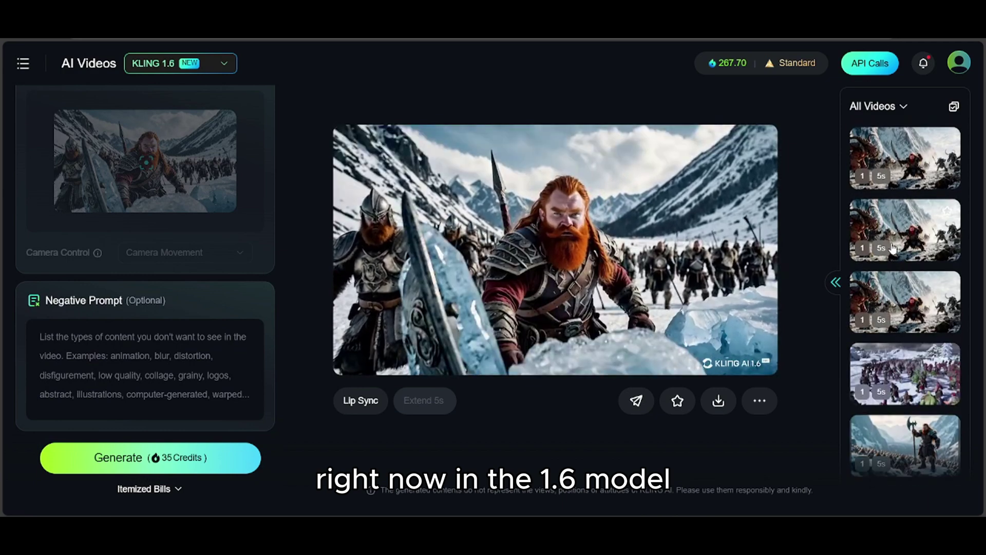
{"action": "scroll", "coordinate": [894, 249], "scroll_direction": "up", "scroll_amount": 4}
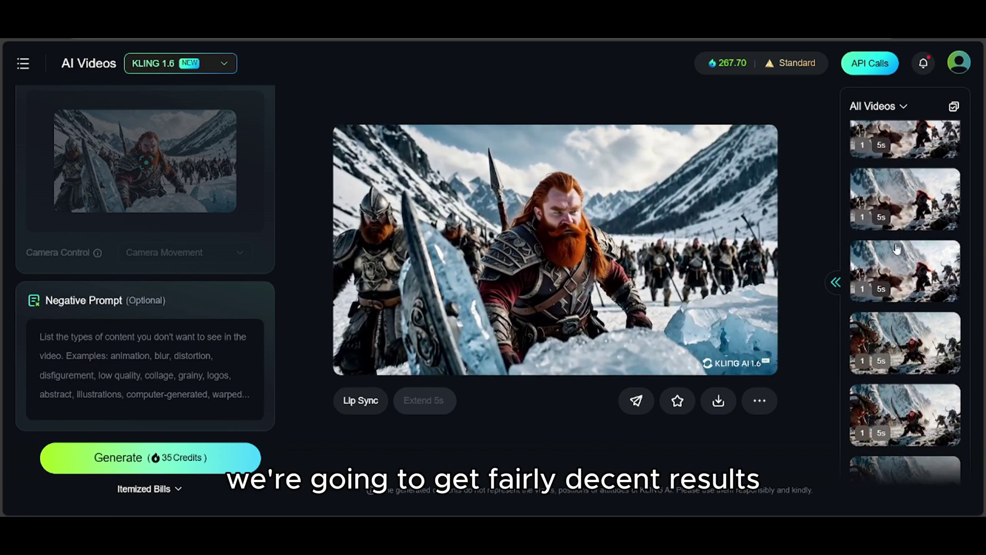
Compare the generated clips of the dwarf warrior fighting the daemon enemy in the snow, along with their prompts.
{"action": "left_click", "coordinate": [904, 323]}
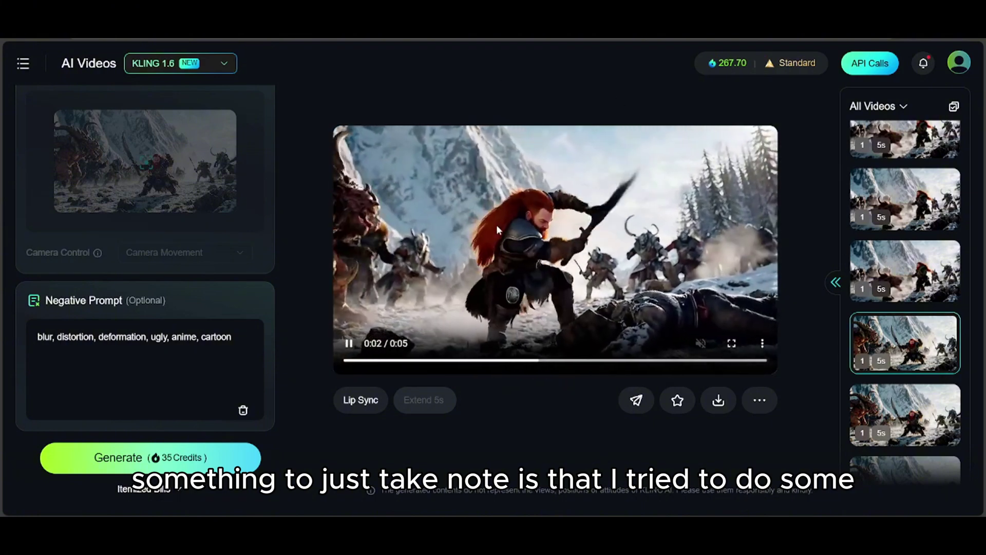
{"action": "scroll", "coordinate": [236, 275], "scroll_direction": "up", "scroll_amount": 10}
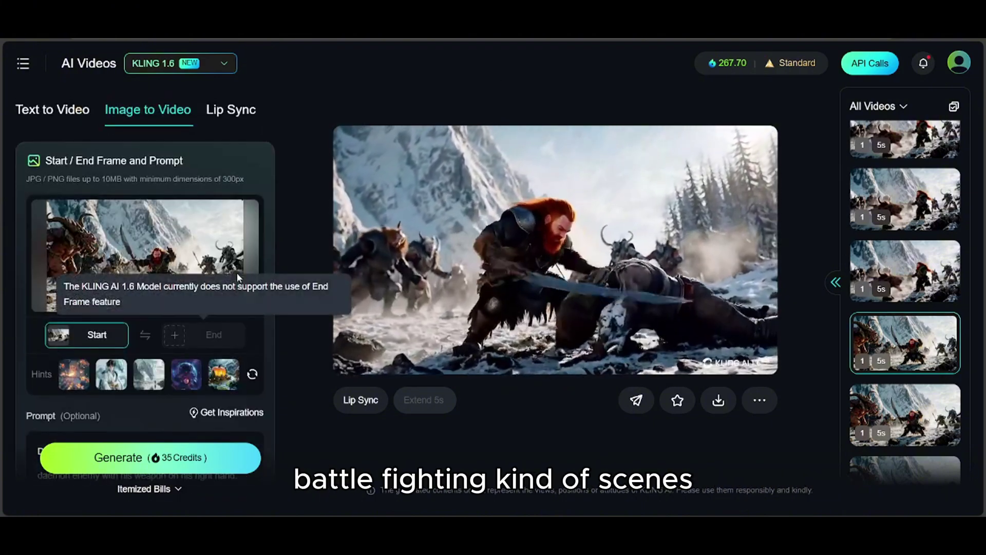
{"action": "scroll", "coordinate": [237, 273], "scroll_direction": "down", "scroll_amount": 3}
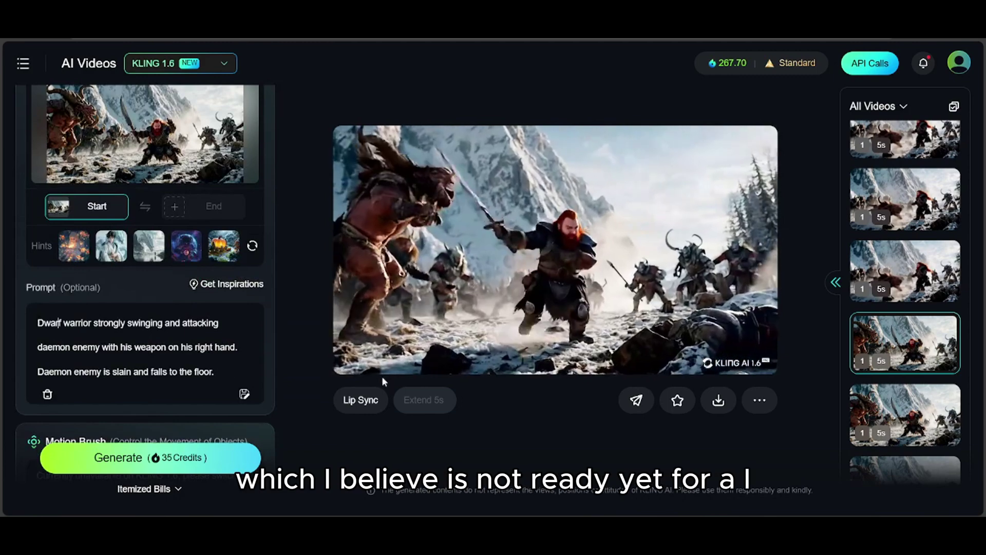
{"action": "left_click", "coordinate": [905, 271]}
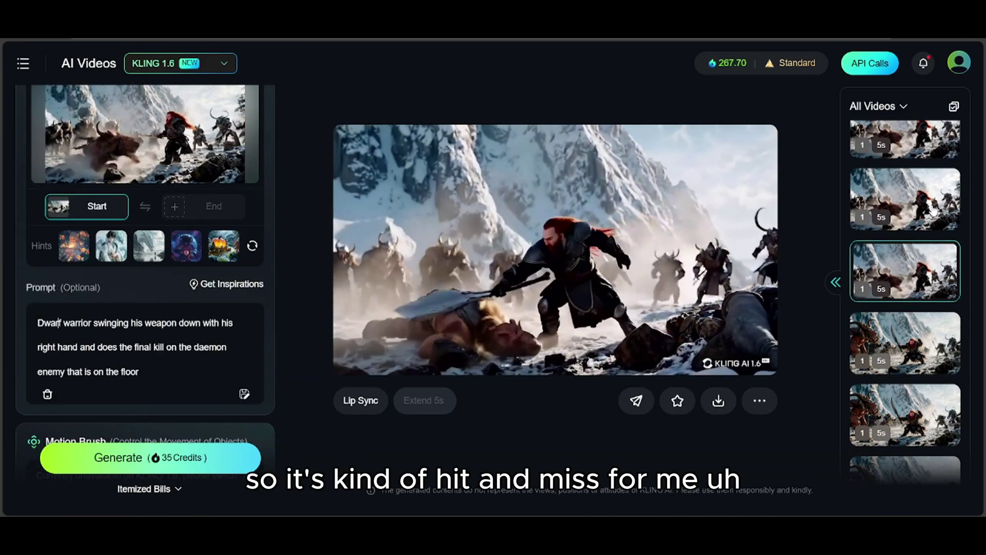
{"action": "left_click", "coordinate": [931, 208]}
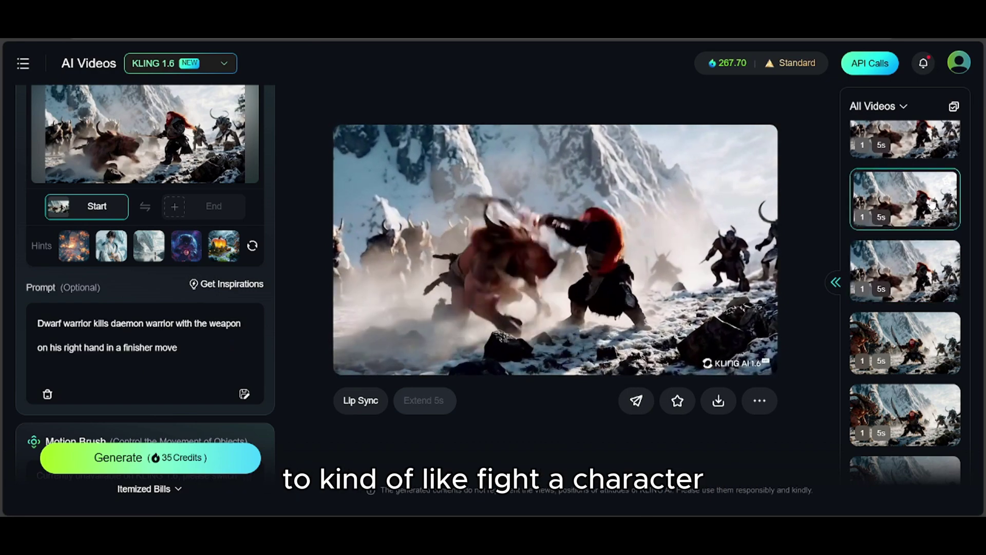
{"action": "scroll", "coordinate": [925, 205], "scroll_direction": "up", "scroll_amount": 1}
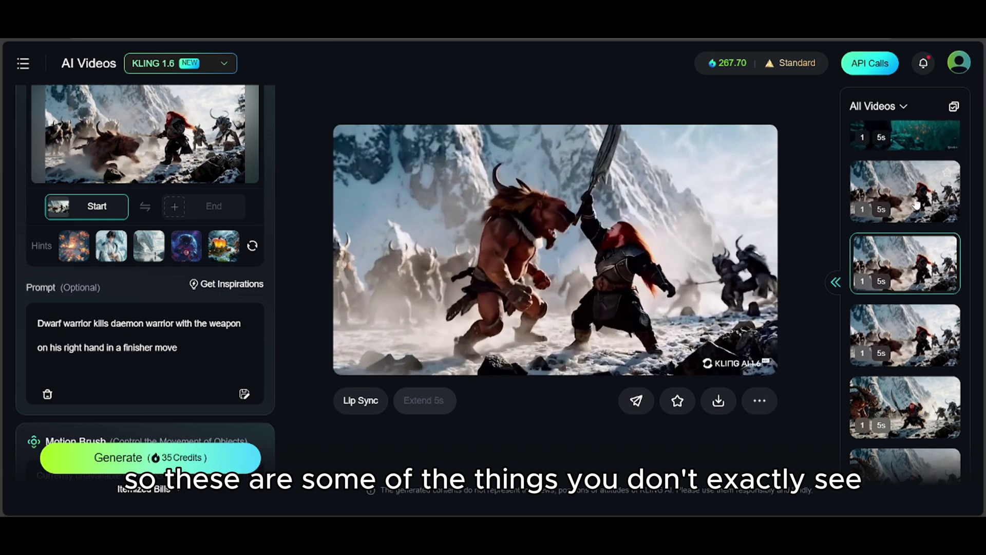
{"action": "left_click", "coordinate": [917, 205]}
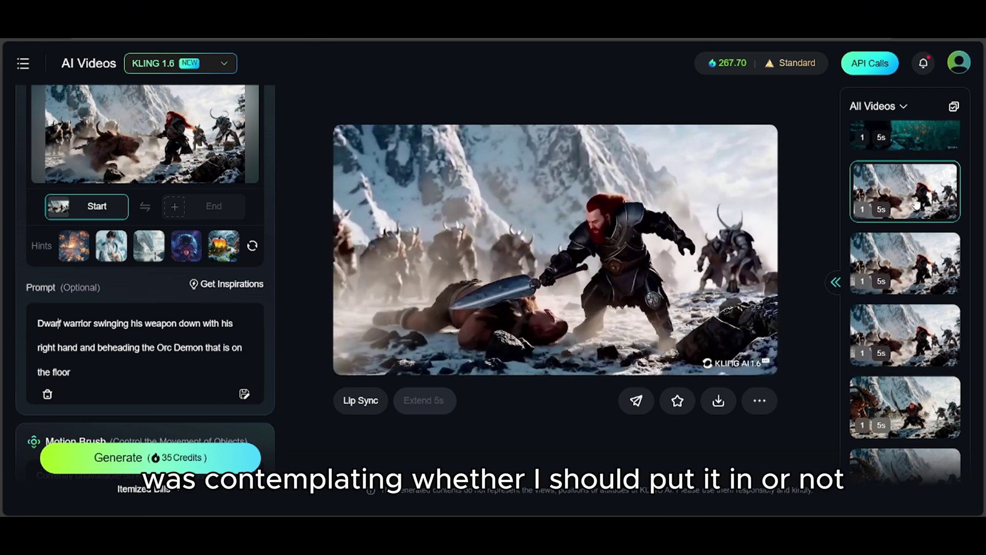
Review the worried dwarf warrior close-up, the monster emerging from below, and the dwarf running at the monster, with their prompts.
{"action": "scroll", "coordinate": [914, 205], "scroll_direction": "up", "scroll_amount": 3}
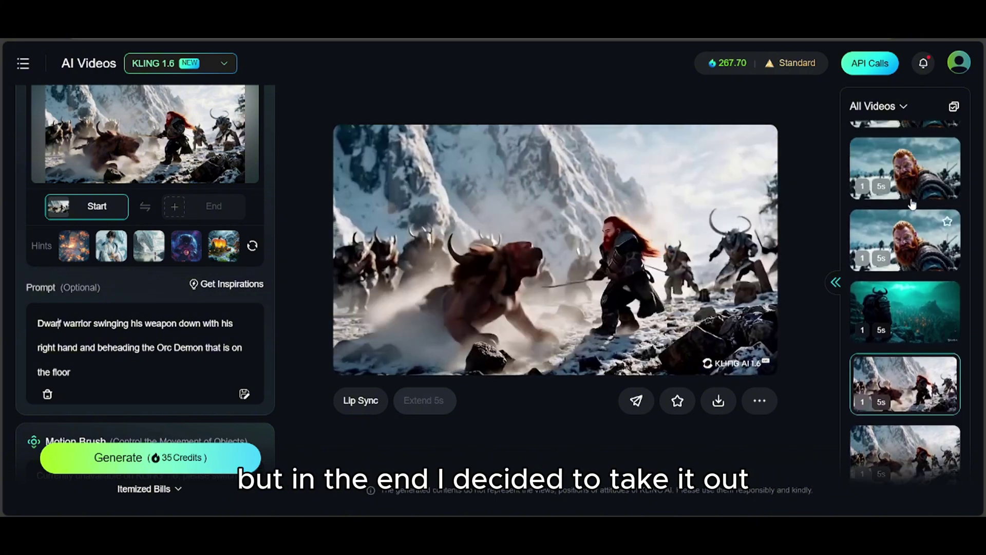
{"action": "left_click", "coordinate": [908, 230]}
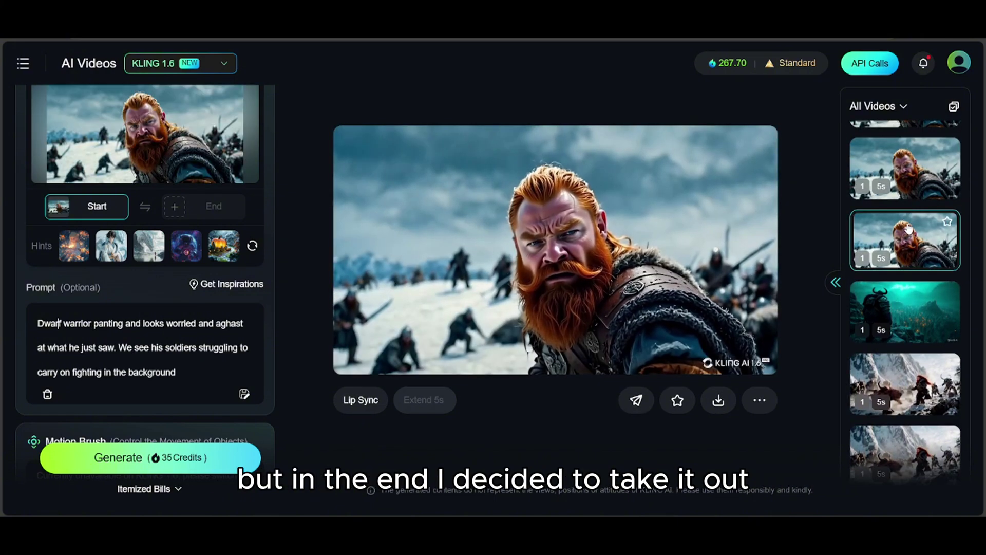
{"action": "scroll", "coordinate": [908, 230], "scroll_direction": "up", "scroll_amount": 5}
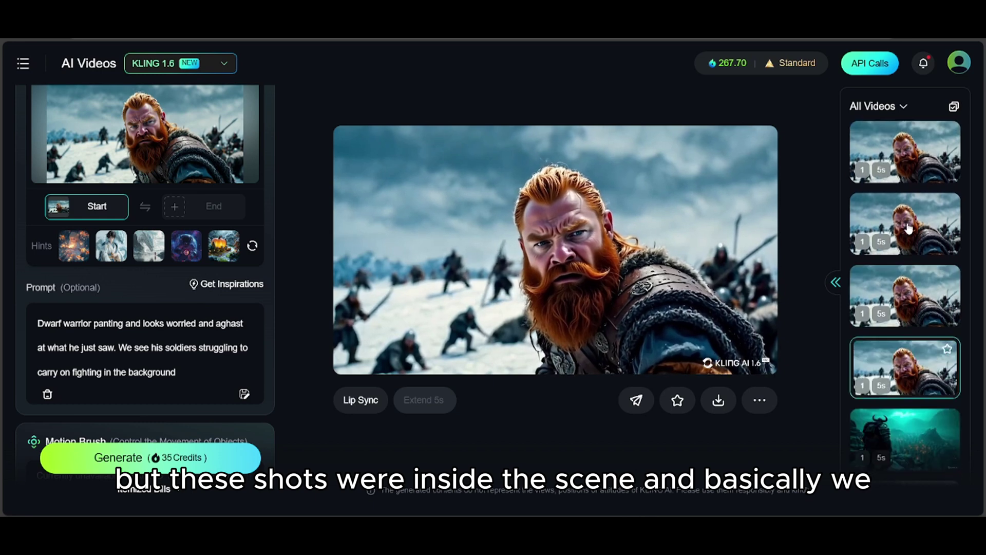
{"action": "scroll", "coordinate": [908, 230], "scroll_direction": "up", "scroll_amount": 6}
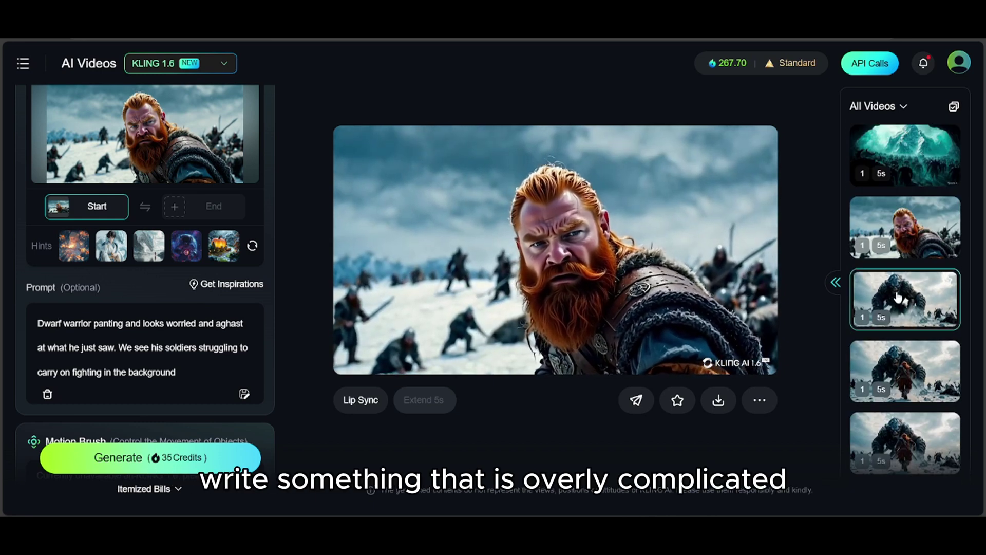
{"action": "left_click", "coordinate": [897, 297]}
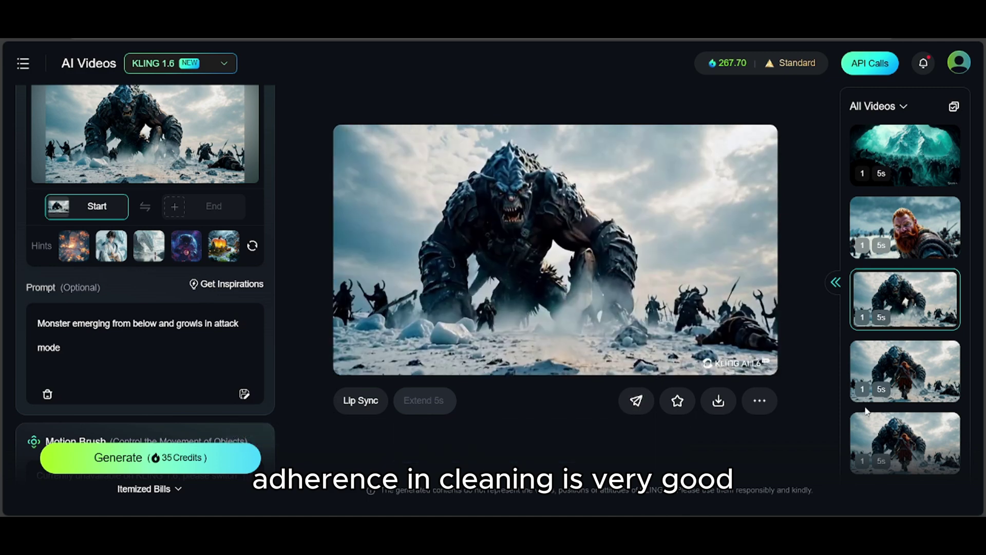
{"action": "left_click", "coordinate": [899, 379]}
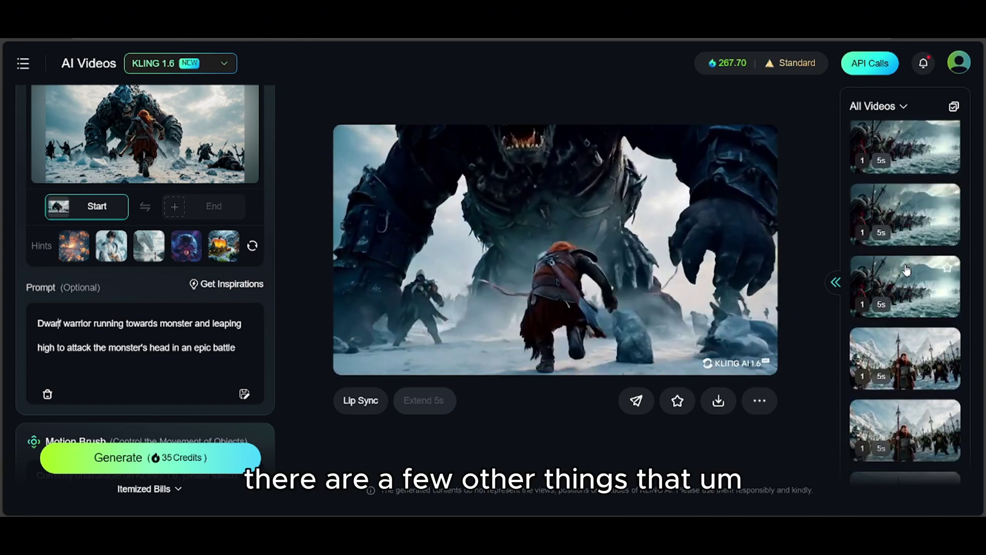
Compare two dwarf army charge videos and their prompts, and view the clip of the dwarf warrior looking concerned behind the rocks.
{"action": "left_click", "coordinate": [905, 287]}
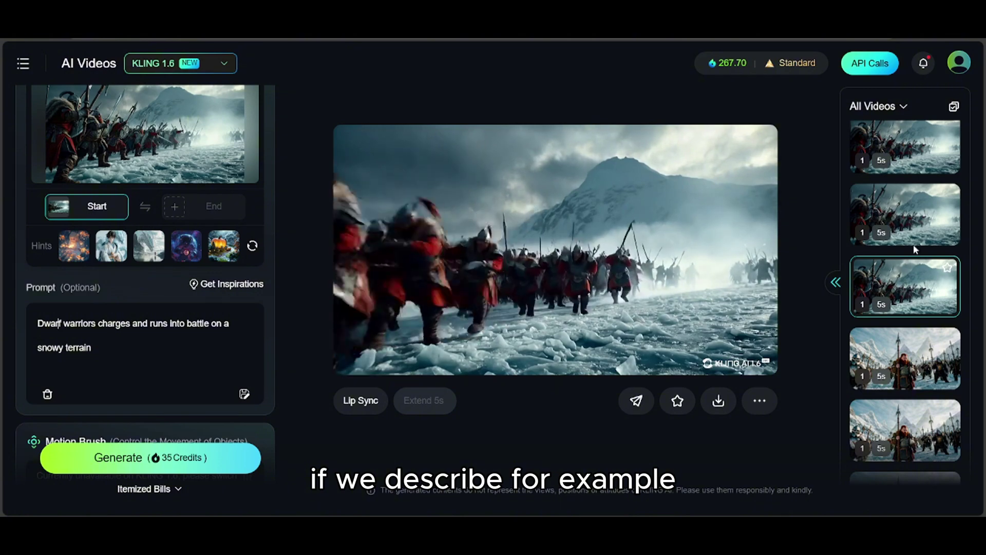
{"action": "left_click", "coordinate": [909, 213]}
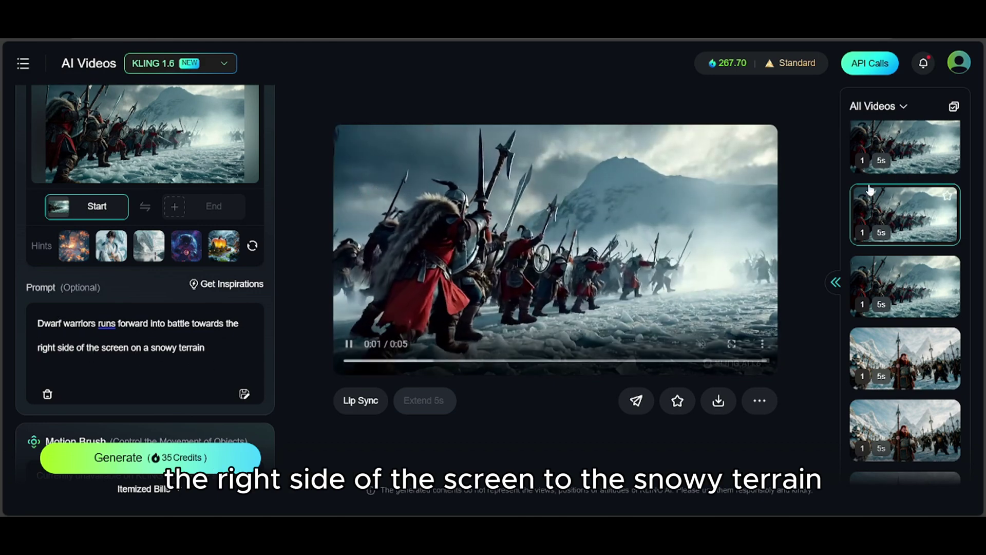
{"action": "scroll", "coordinate": [918, 235], "scroll_direction": "up", "scroll_amount": 4}
{"action": "scroll", "coordinate": [918, 236], "scroll_direction": "up", "scroll_amount": 8}
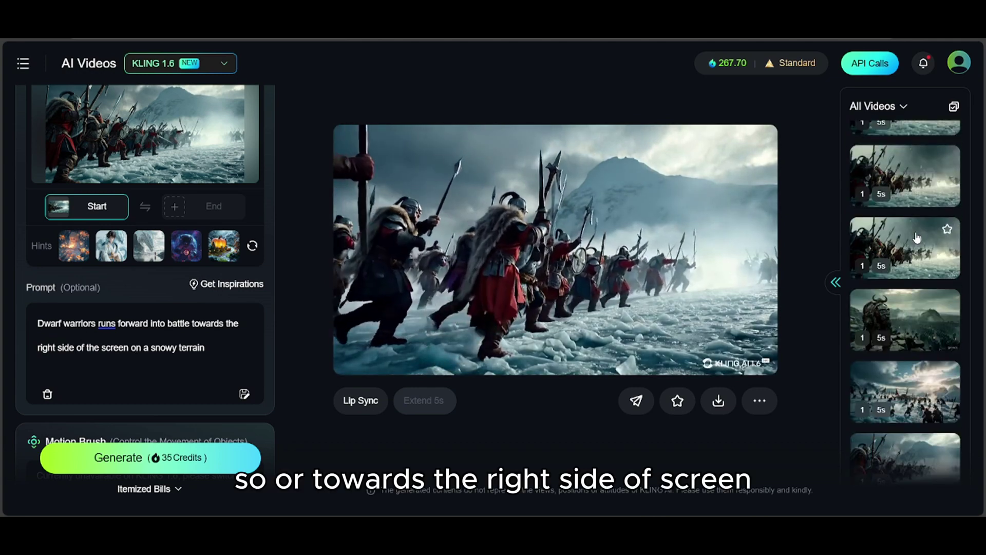
{"action": "scroll", "coordinate": [917, 237], "scroll_direction": "up", "scroll_amount": 6}
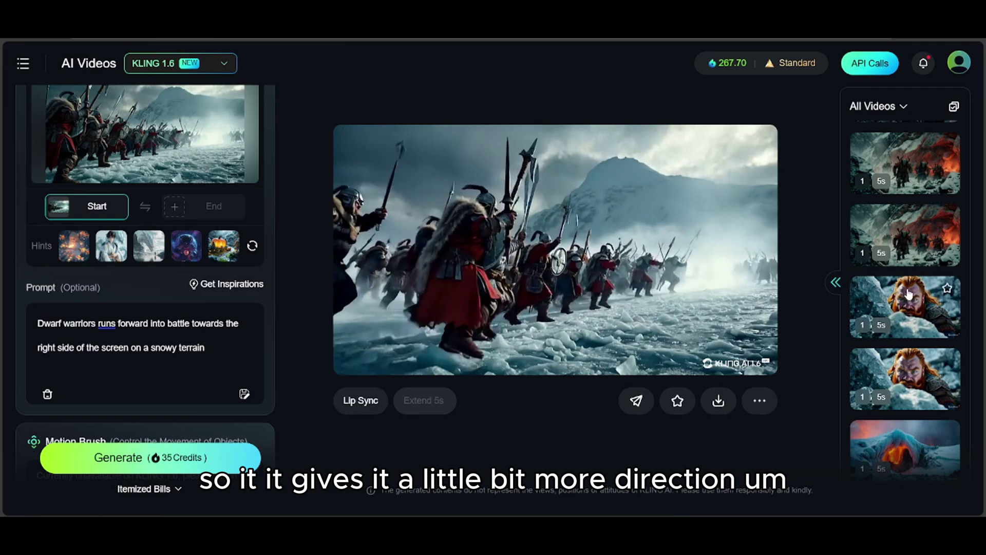
{"action": "left_click", "coordinate": [904, 298]}
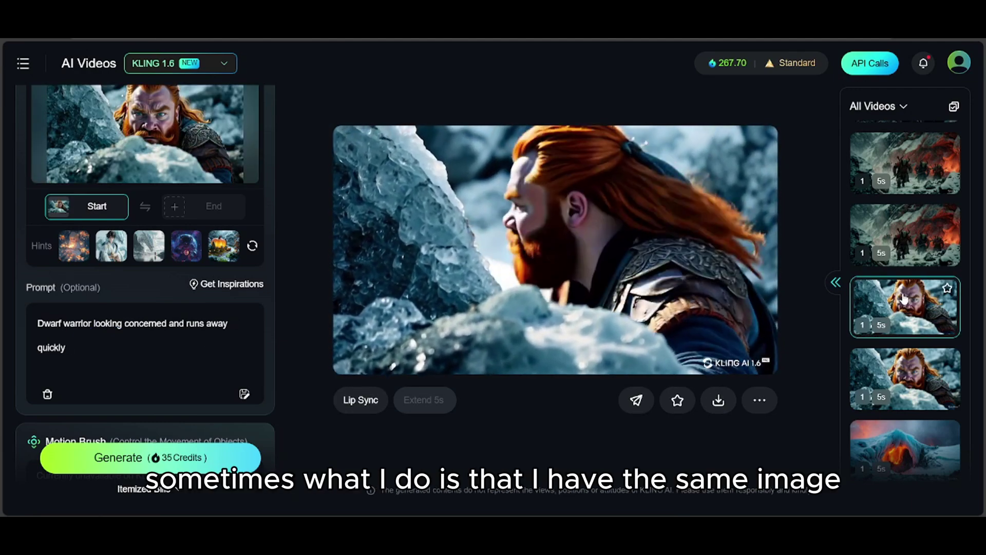
Review the dwarf warrior's mid-battle and rotating lens shots, his warning to fellow soldiers, and his run into the camera.
{"action": "scroll", "coordinate": [905, 297], "scroll_direction": "up", "scroll_amount": 3}
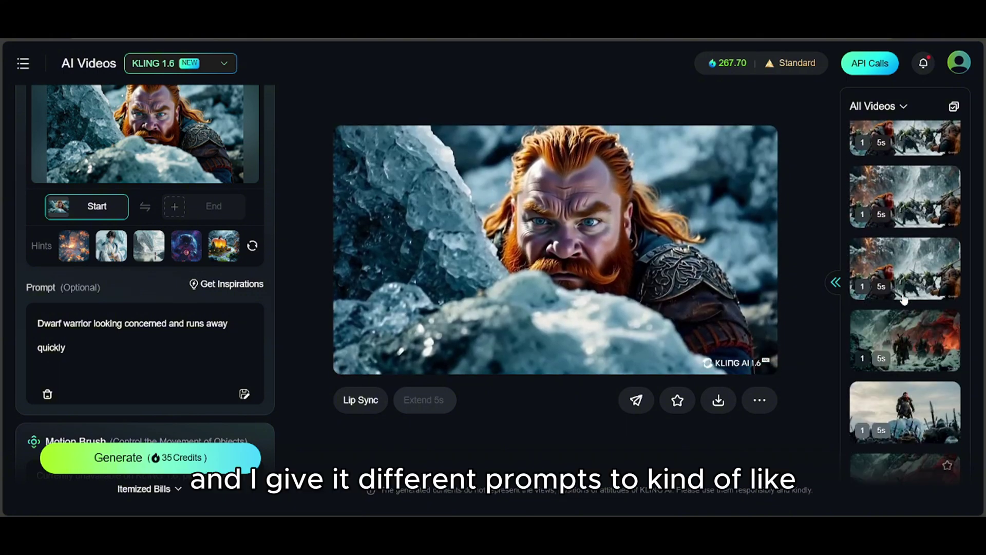
{"action": "scroll", "coordinate": [908, 292], "scroll_direction": "up", "scroll_amount": 3}
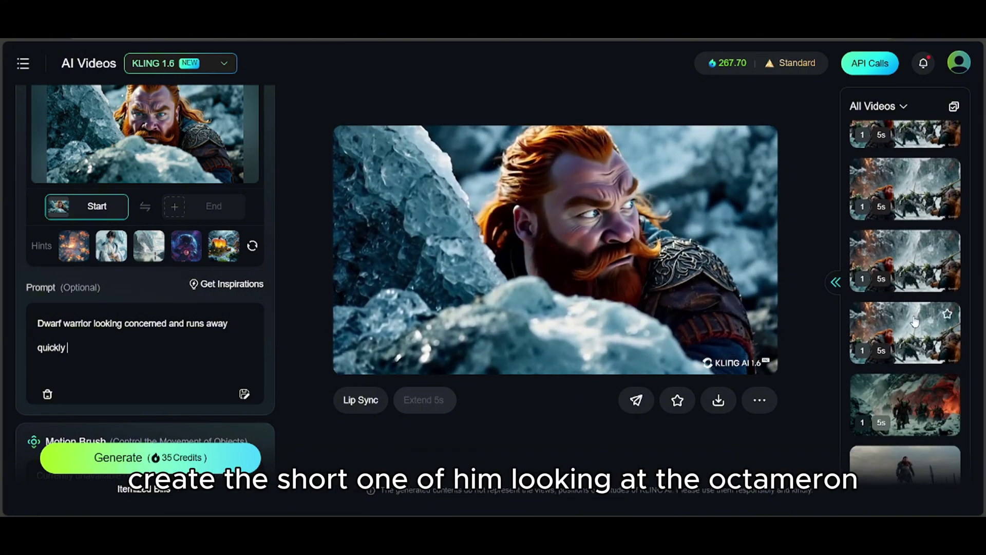
{"action": "left_click", "coordinate": [914, 322]}
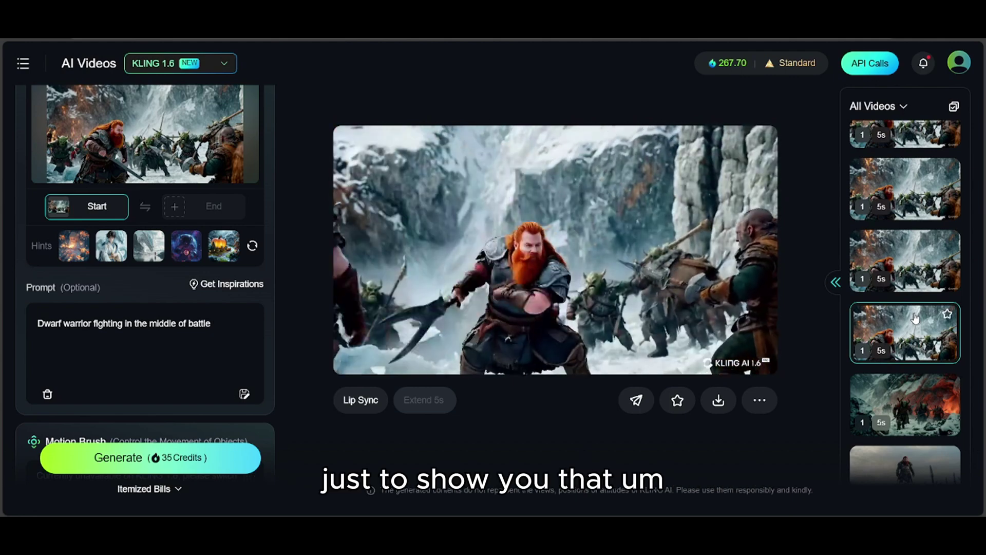
{"action": "scroll", "coordinate": [915, 316], "scroll_direction": "down", "scroll_amount": 5}
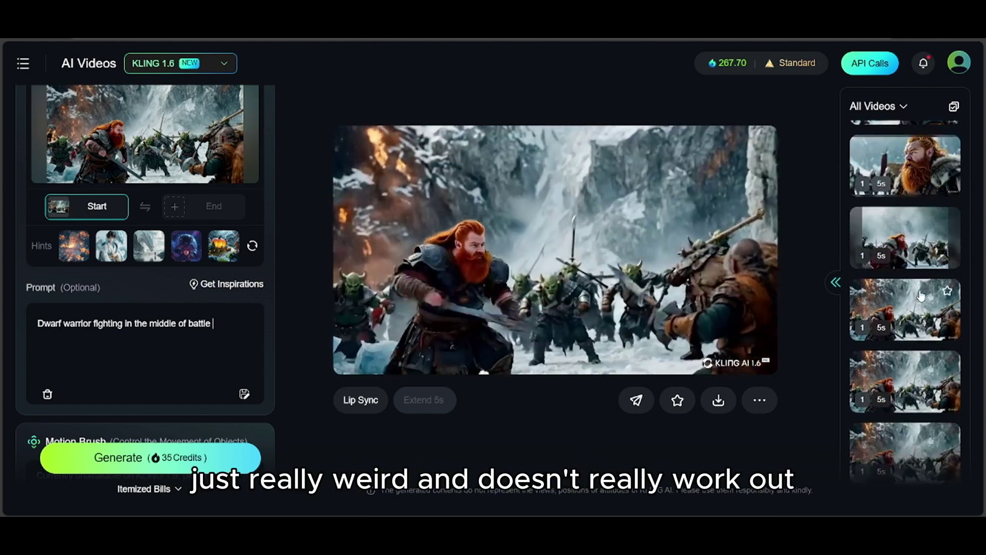
{"action": "left_click", "coordinate": [919, 301]}
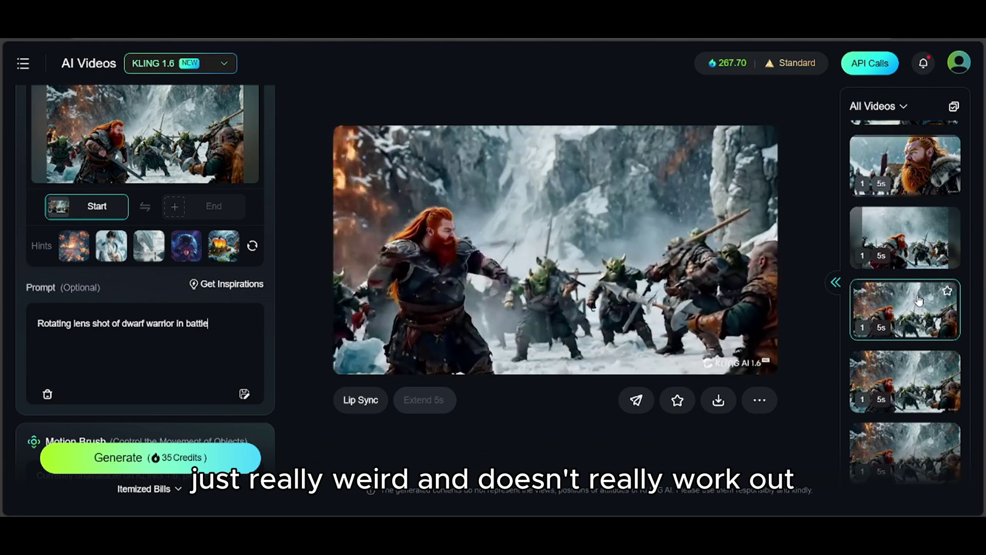
{"action": "scroll", "coordinate": [919, 301], "scroll_direction": "up", "scroll_amount": 2}
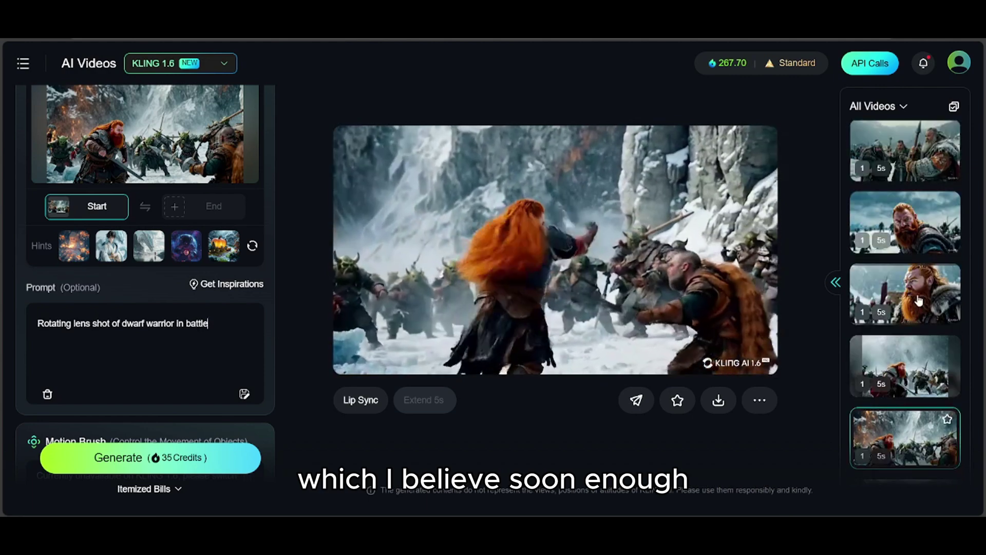
{"action": "left_click", "coordinate": [919, 301]}
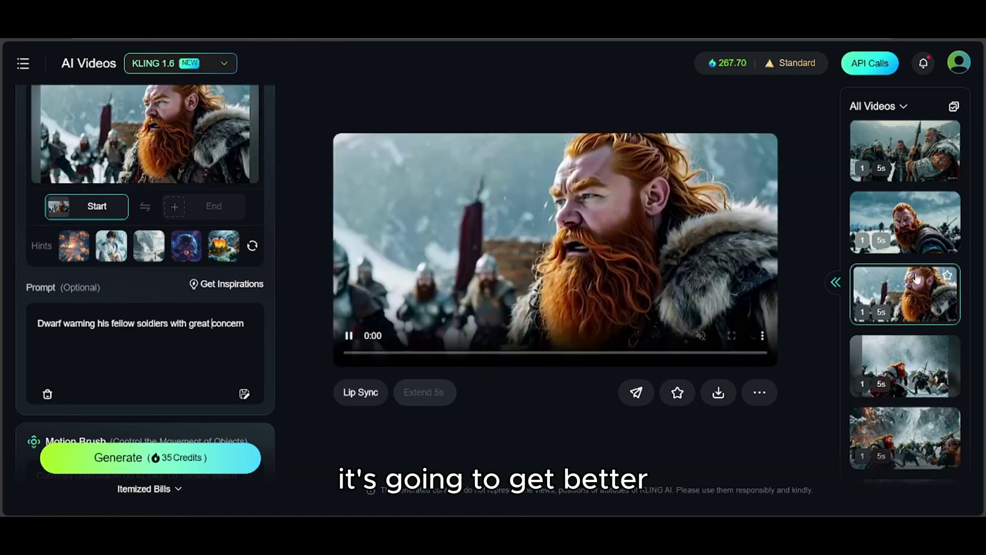
{"action": "left_click", "coordinate": [905, 218]}
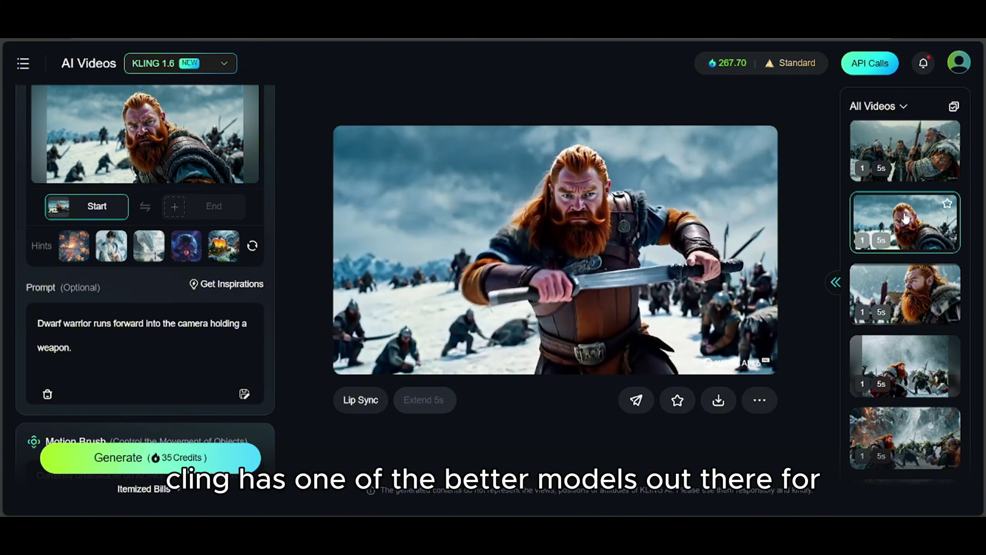
Open the orc army video whose camera flies to a bird's eye view and examine its prompt.
{"action": "scroll", "coordinate": [906, 218], "scroll_direction": "up", "scroll_amount": 3}
{"action": "left_click", "coordinate": [908, 244]}
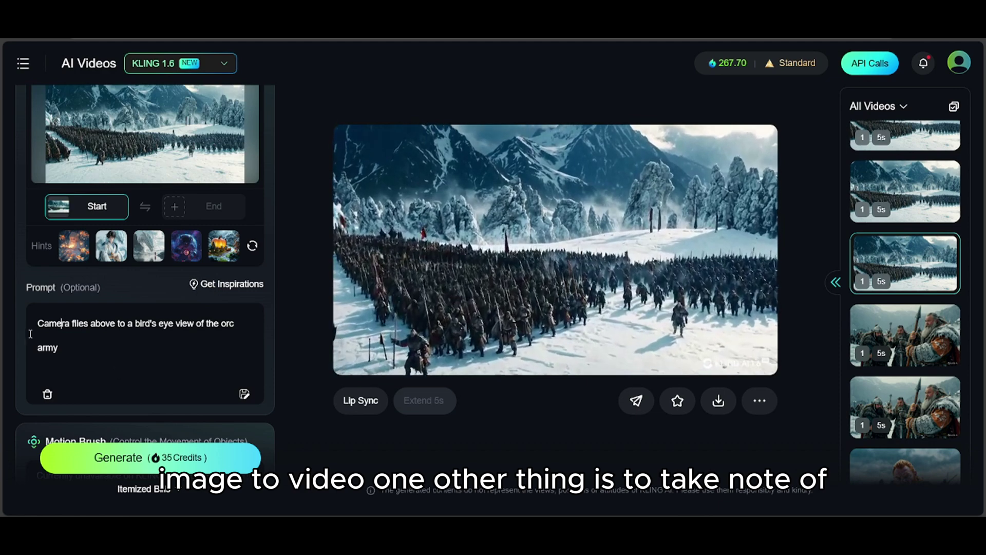
{"action": "left_click_drag", "start_coordinate": [37, 324], "coordinate": [173, 336]}
{"action": "left_click", "coordinate": [197, 352]}
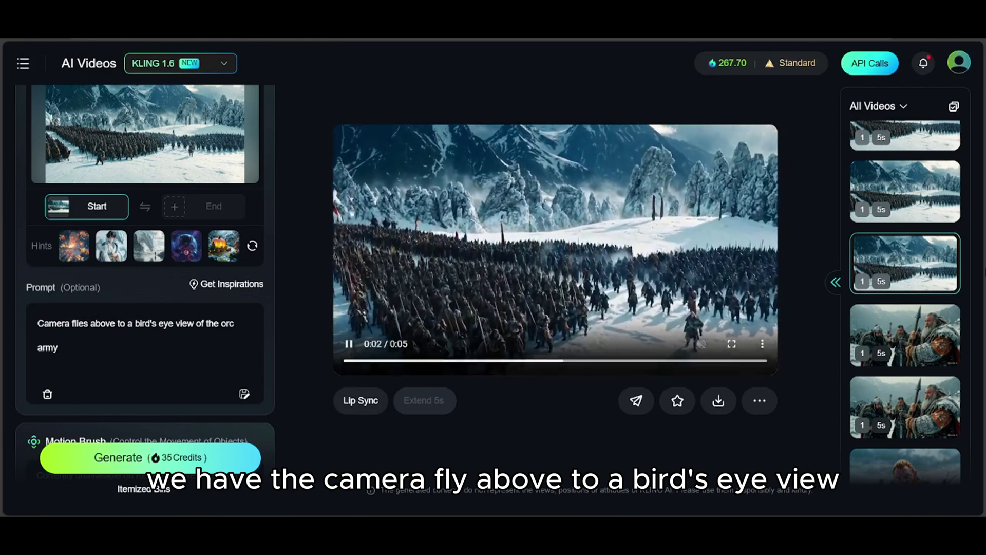
Compare the 10-second and 5-second bird's eye view videos of the dwarf army, and highlight the prompt with the dwarf signaling his army.
{"action": "scroll", "coordinate": [947, 284], "scroll_direction": "up", "scroll_amount": 4}
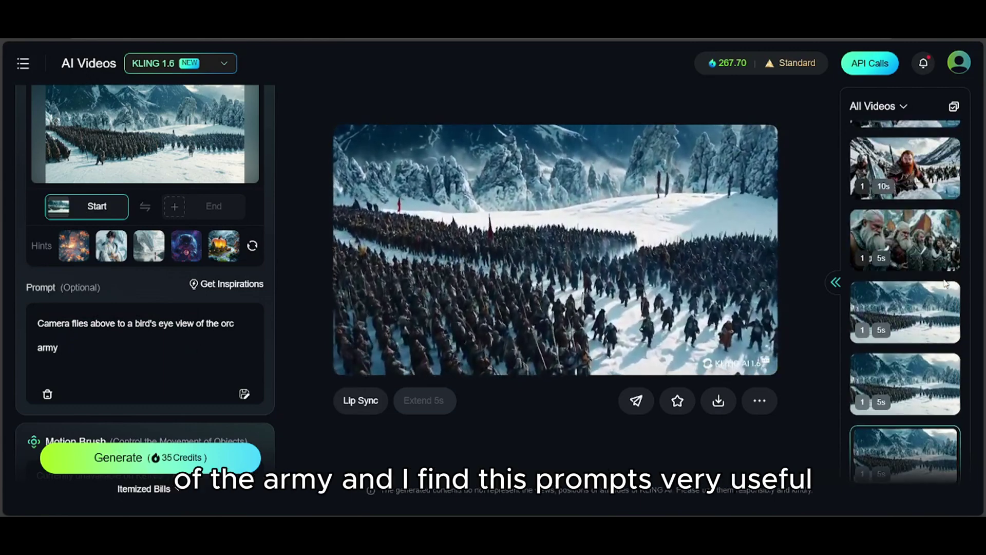
{"action": "scroll", "coordinate": [946, 284], "scroll_direction": "up", "scroll_amount": 3}
{"action": "left_click", "coordinate": [932, 292]}
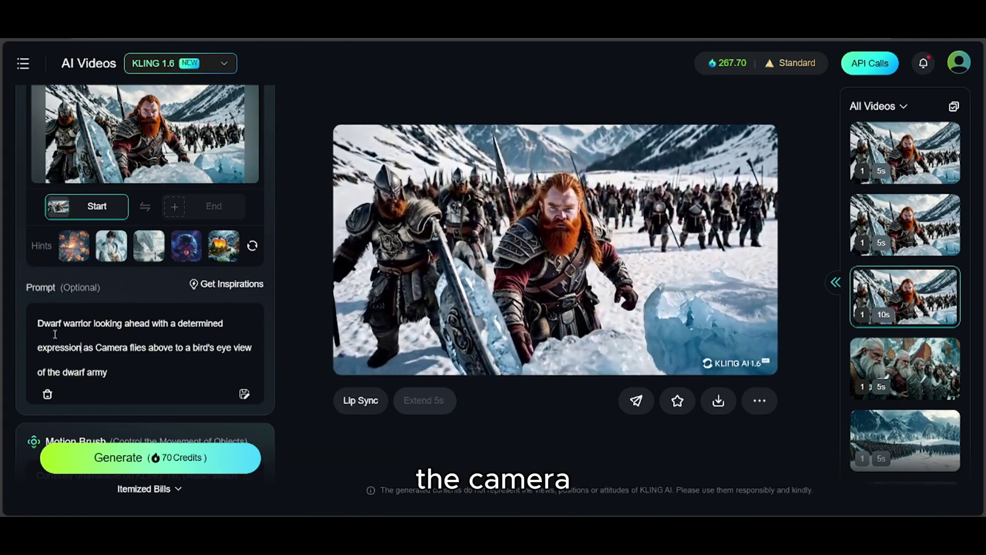
{"action": "left_click", "coordinate": [905, 218]}
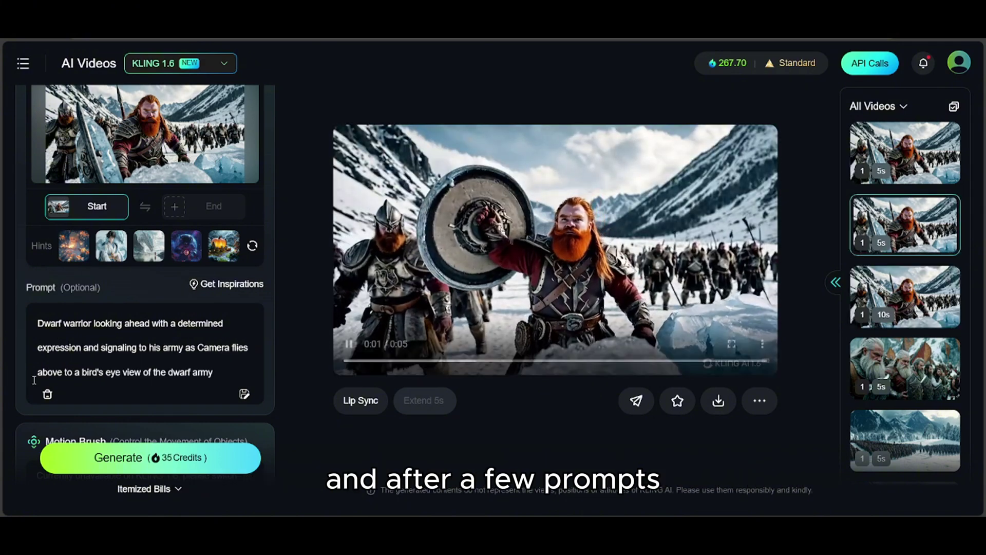
{"action": "left_click_drag", "start_coordinate": [37, 321], "coordinate": [210, 379]}
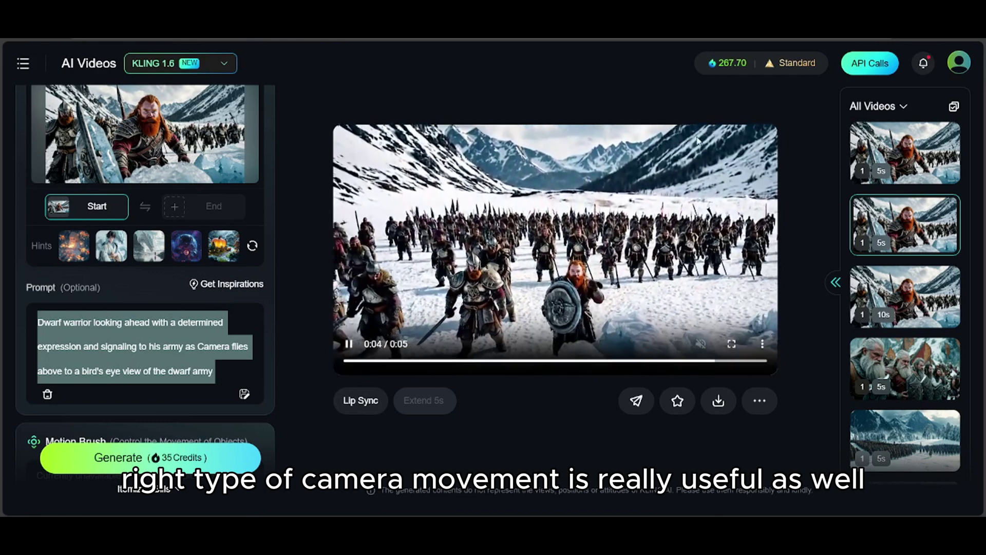
View the clips of the orc warrior facing the burning battlefield and the orc warrior raising his sword in close-up.
{"action": "scroll", "coordinate": [904, 280], "scroll_direction": "down", "scroll_amount": 5}
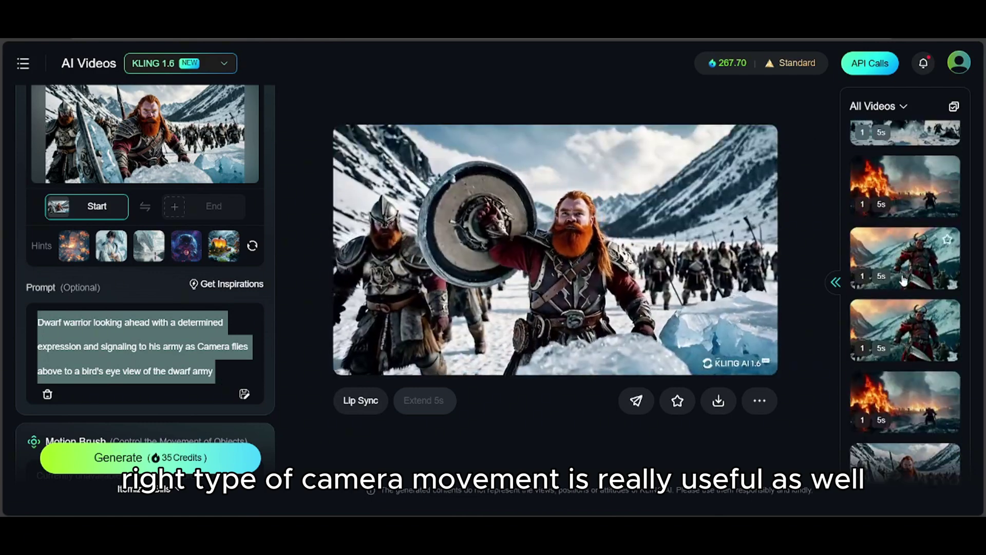
{"action": "left_click", "coordinate": [907, 184]}
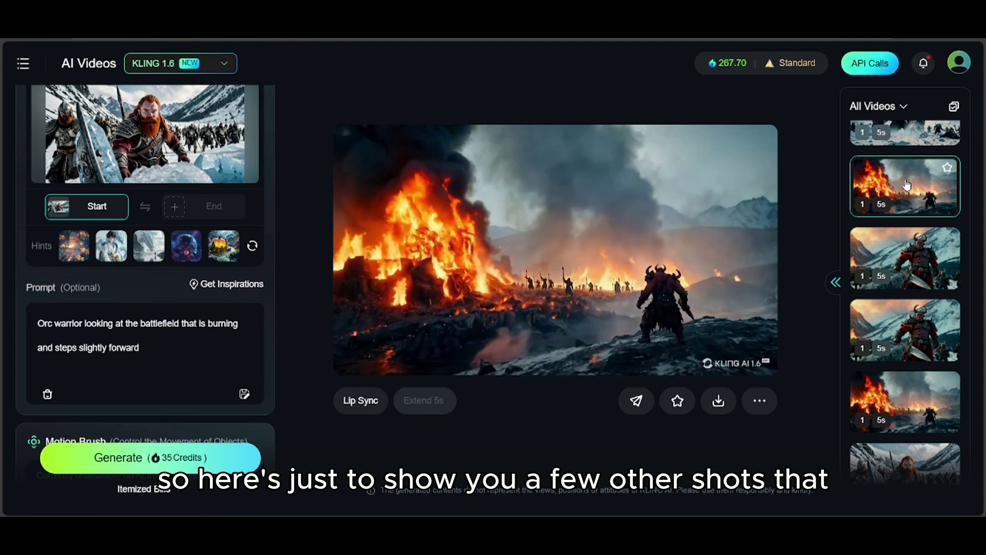
{"action": "left_click", "coordinate": [900, 253]}
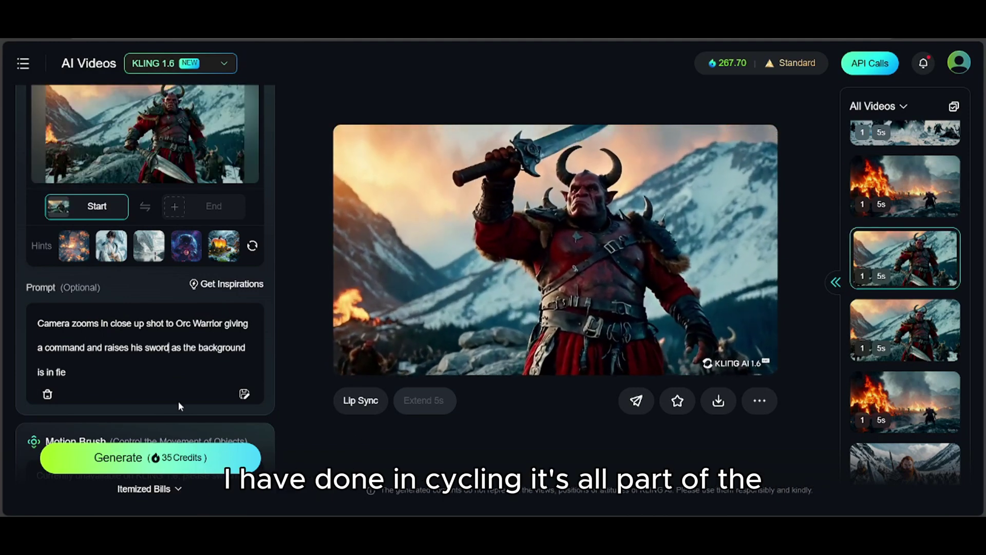
Highlight the orc warrior's sword-raising prompt, and open the dwarf's face close-up video and highlight its smoky breath prompt.
{"action": "left_click_drag", "start_coordinate": [34, 323], "coordinate": [156, 354]}
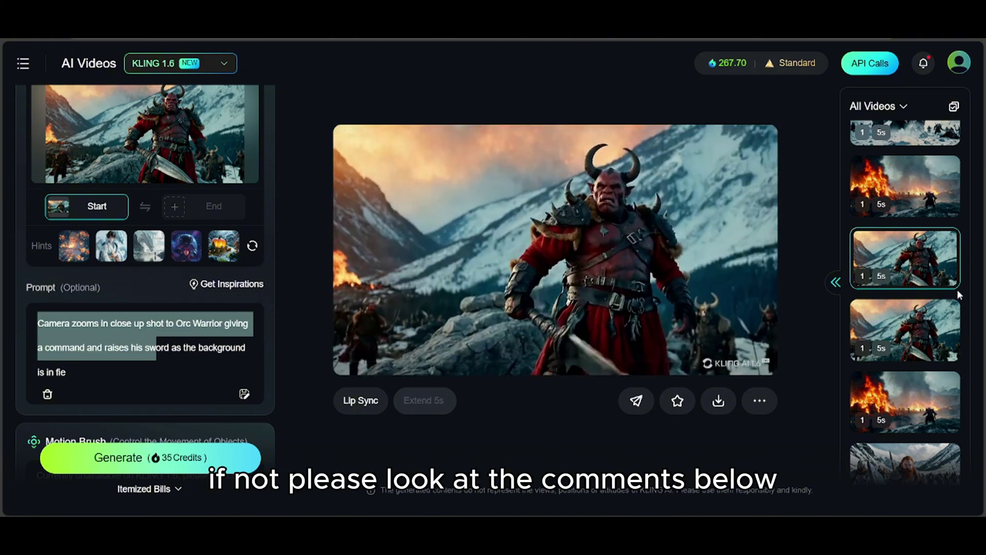
{"action": "scroll", "coordinate": [958, 295], "scroll_direction": "up", "scroll_amount": 10}
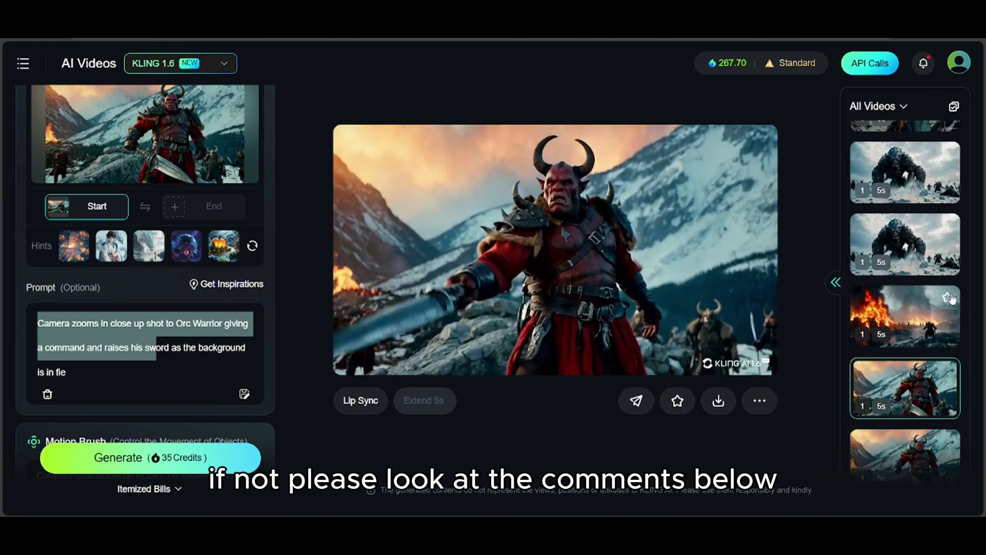
{"action": "scroll", "coordinate": [952, 299], "scroll_direction": "up", "scroll_amount": 10}
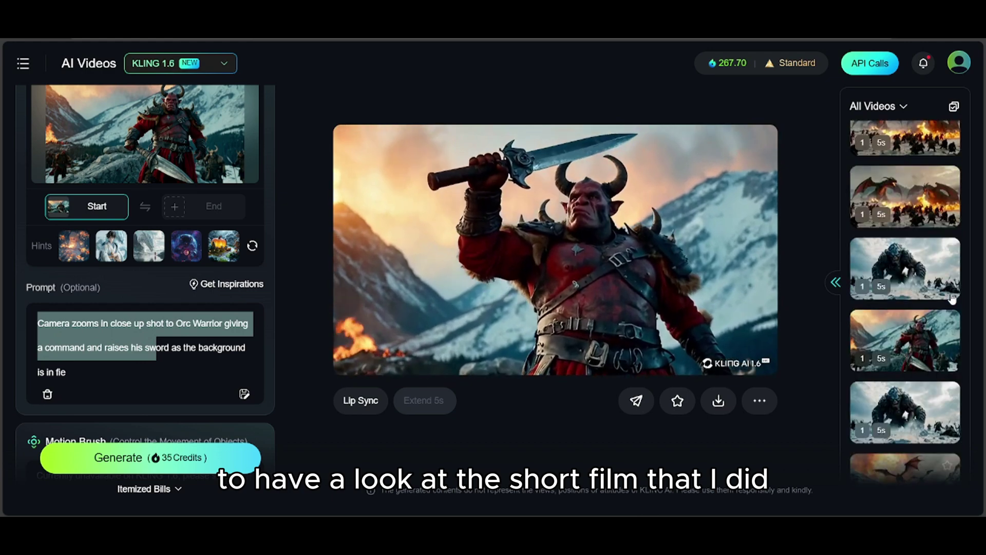
{"action": "scroll", "coordinate": [951, 299], "scroll_direction": "up", "scroll_amount": 10}
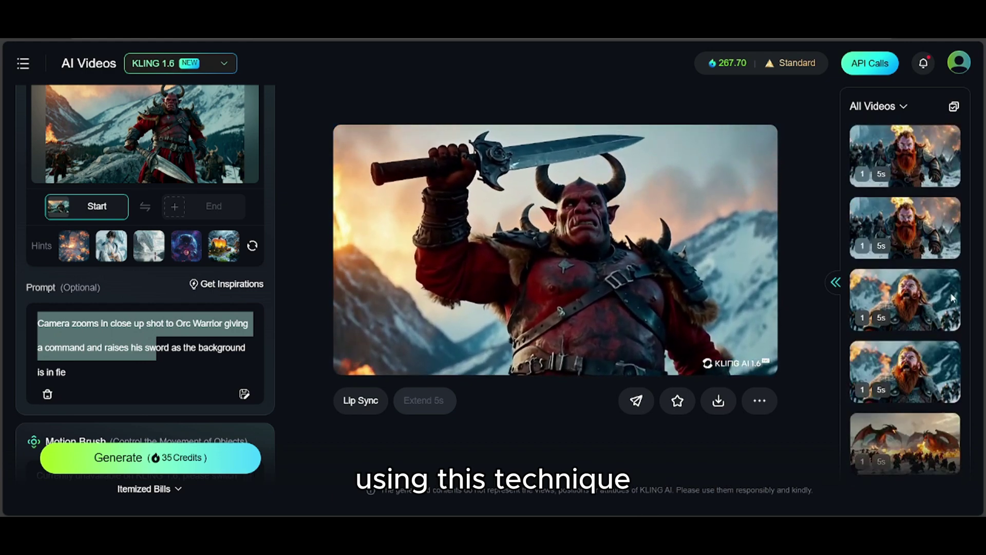
{"action": "scroll", "coordinate": [951, 299], "scroll_direction": "up", "scroll_amount": 10}
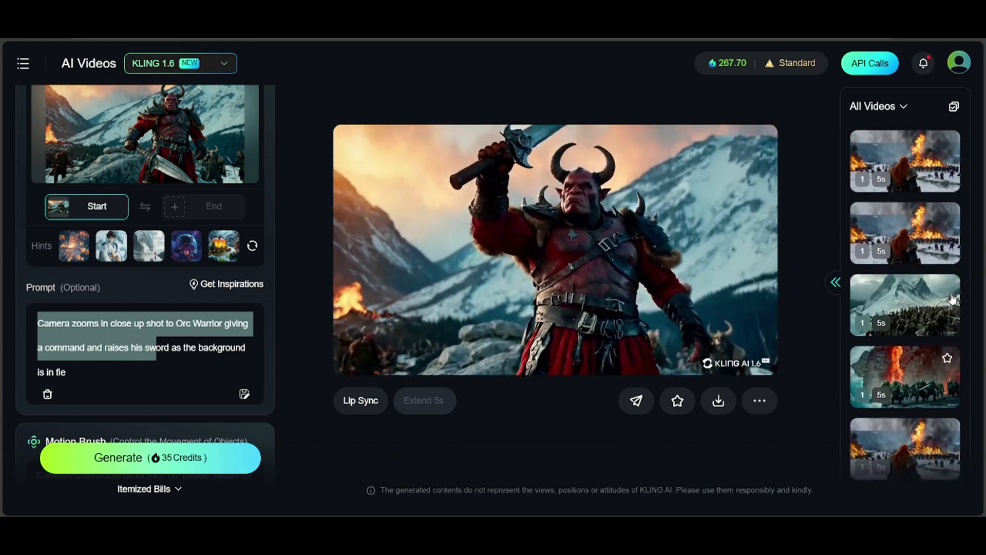
{"action": "scroll", "coordinate": [952, 299], "scroll_direction": "up", "scroll_amount": 10}
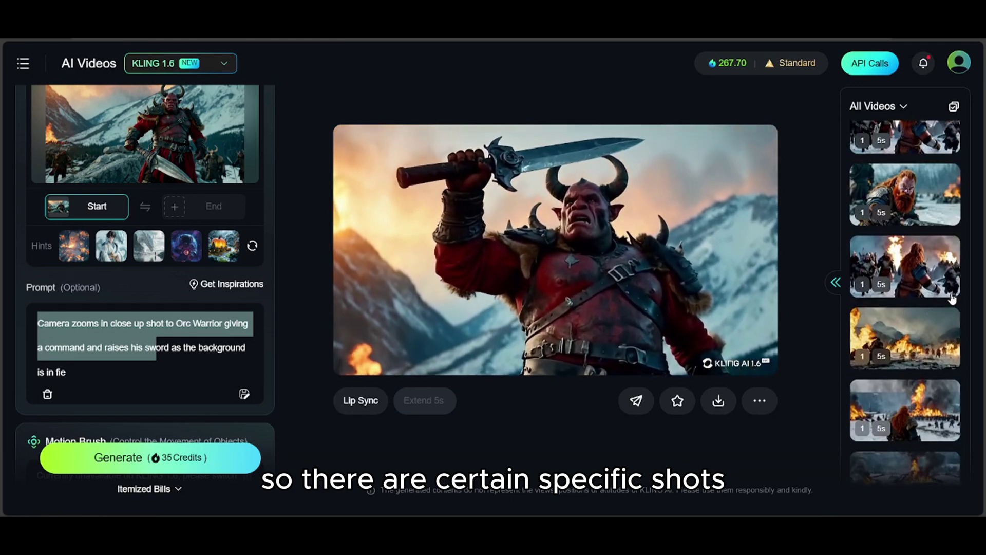
{"action": "left_click", "coordinate": [919, 233]}
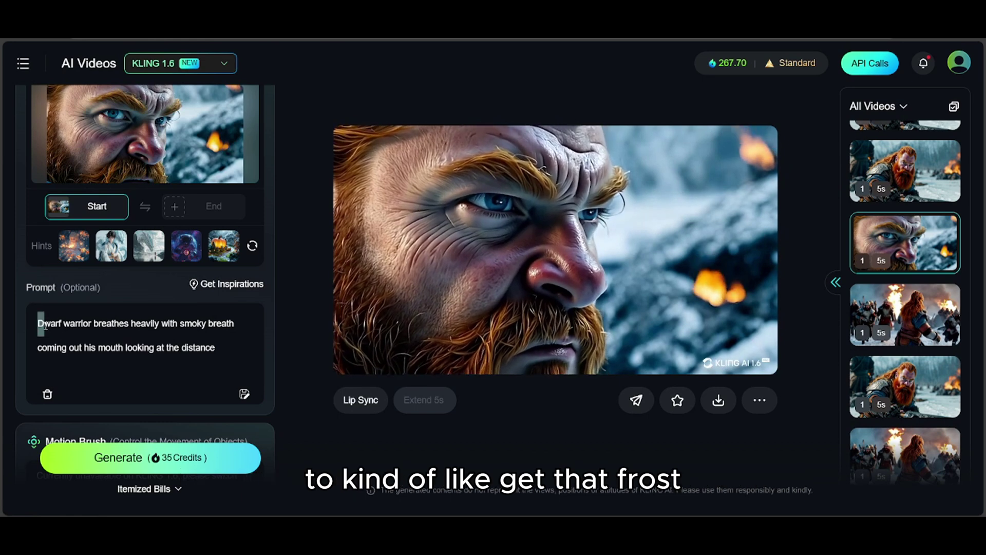
{"action": "left_click_drag", "start_coordinate": [40, 324], "coordinate": [221, 364]}
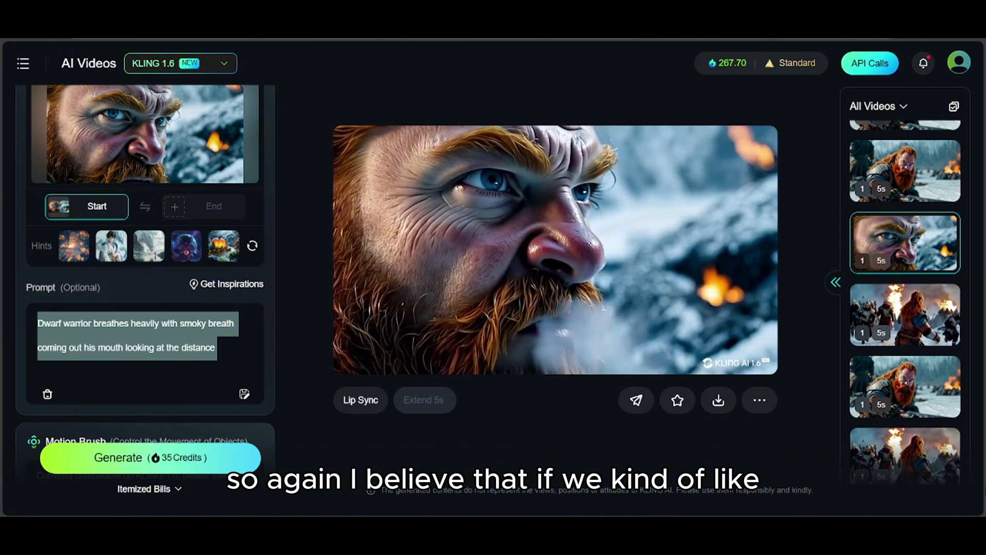
{"action": "scroll", "coordinate": [938, 407], "scroll_direction": "down", "scroll_amount": 10}
{"action": "scroll", "coordinate": [938, 407], "scroll_direction": "down", "scroll_amount": 10}
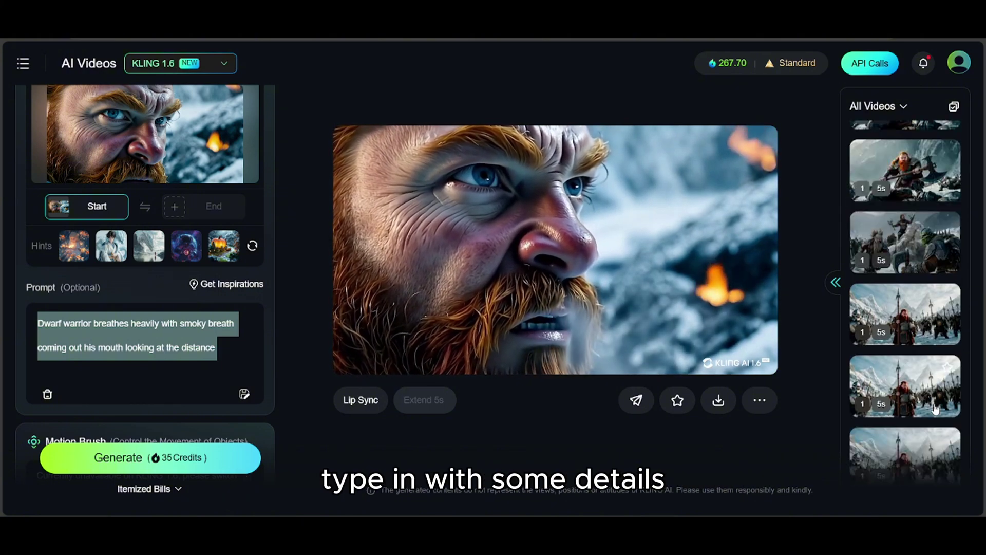
{"action": "scroll", "coordinate": [935, 408], "scroll_direction": "down", "scroll_amount": 10}
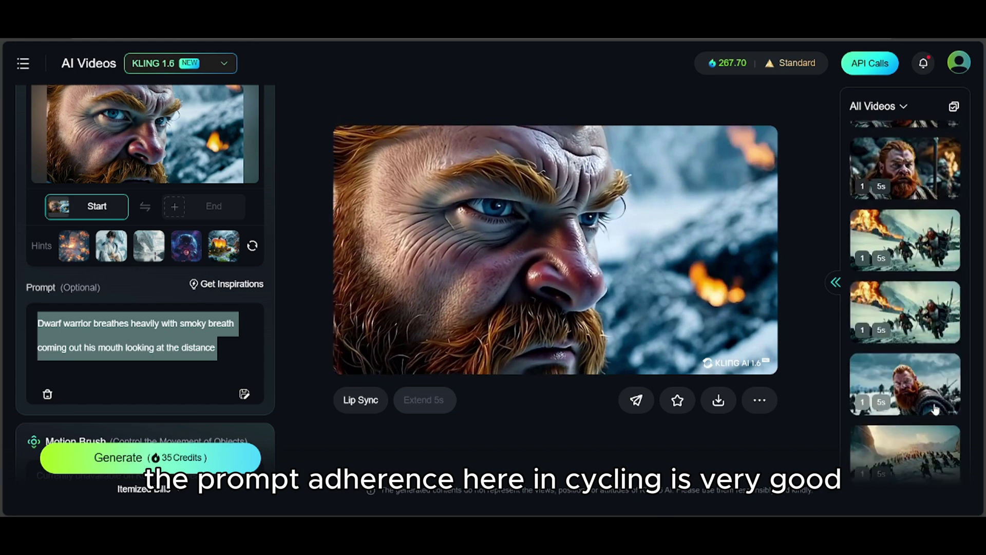
{"action": "scroll", "coordinate": [934, 408], "scroll_direction": "down", "scroll_amount": 10}
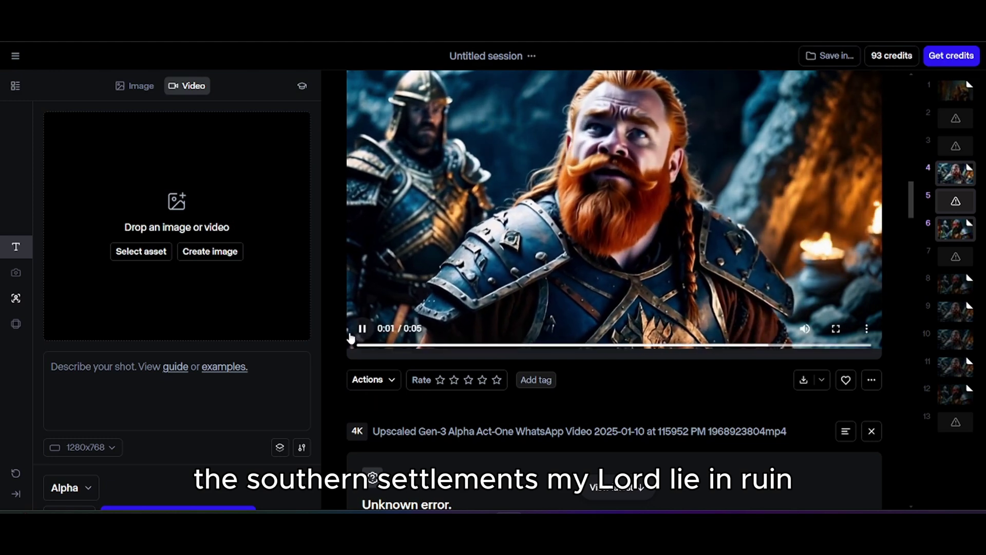
Switch to Runway, view the generated dwarf clips, and examine the private assets available as the Act-One driving performance.
{"action": "left_click", "coordinate": [955, 289]}
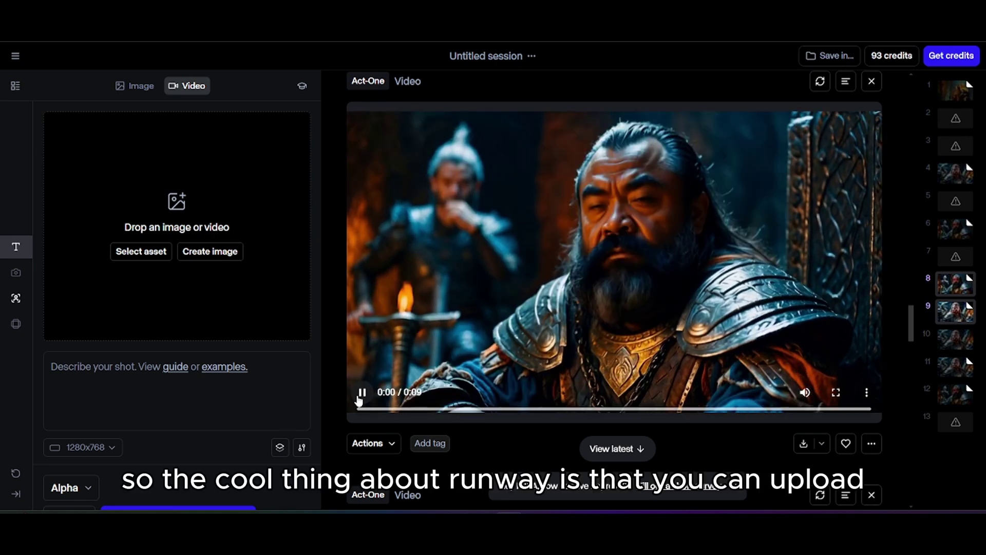
{"action": "left_click", "coordinate": [947, 375]}
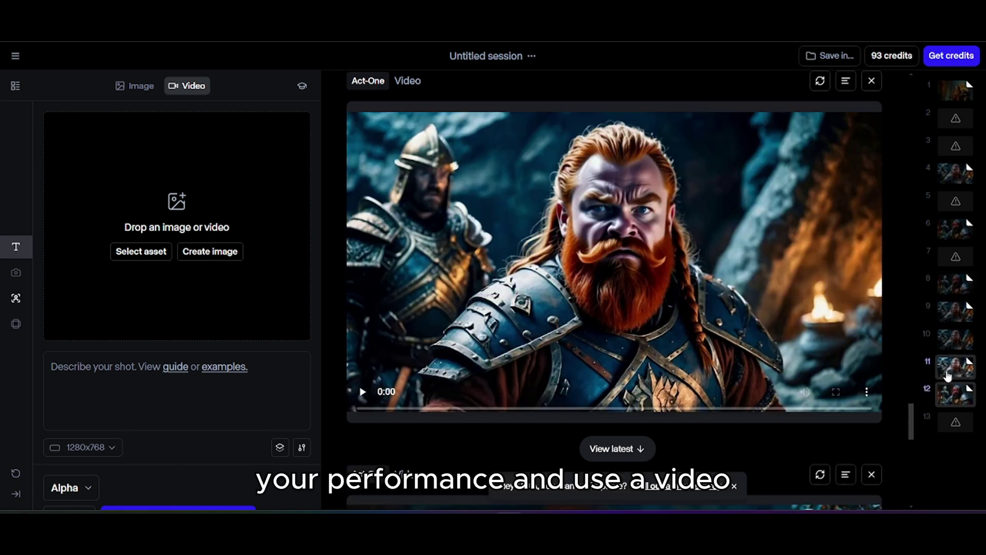
{"action": "left_click", "coordinate": [22, 296]}
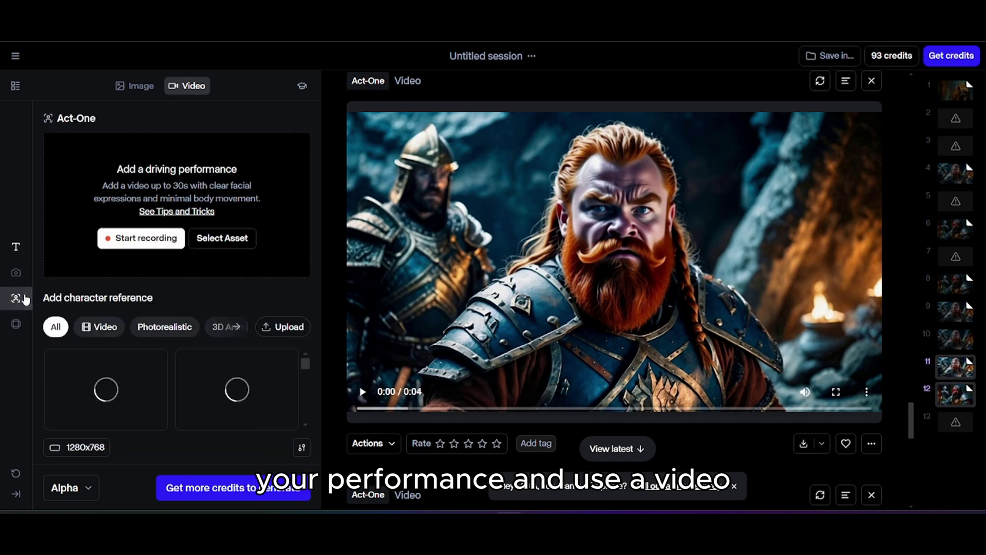
{"action": "left_click", "coordinate": [215, 244]}
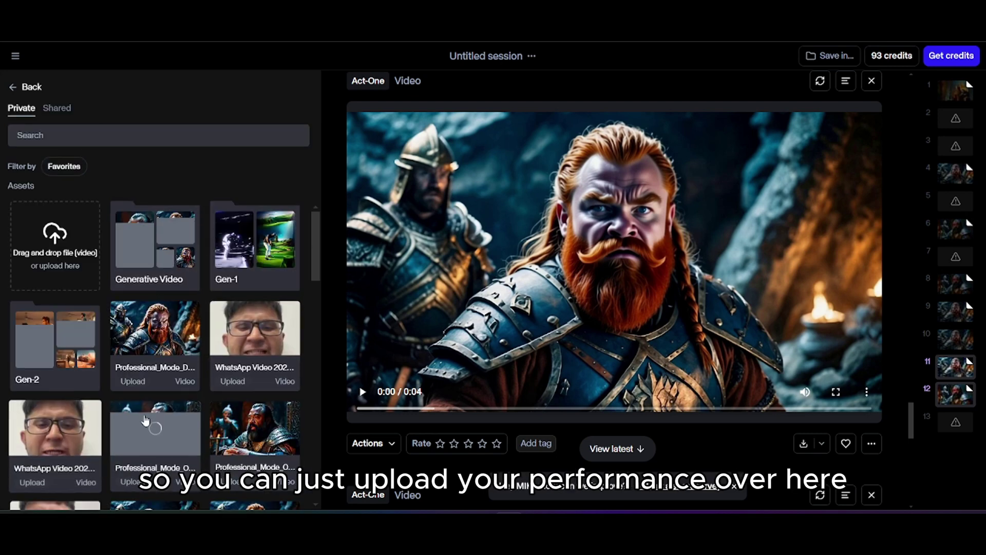
{"action": "left_click", "coordinate": [37, 91]}
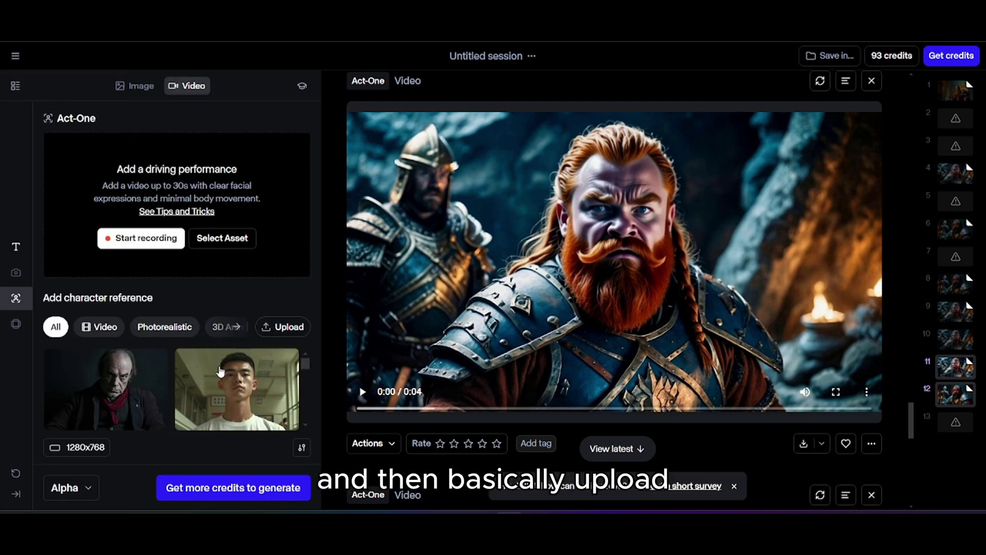
Explore uploading a character reference by browsing the Desktop folder without choosing a file, and check the generation model options.
{"action": "left_click", "coordinate": [114, 331]}
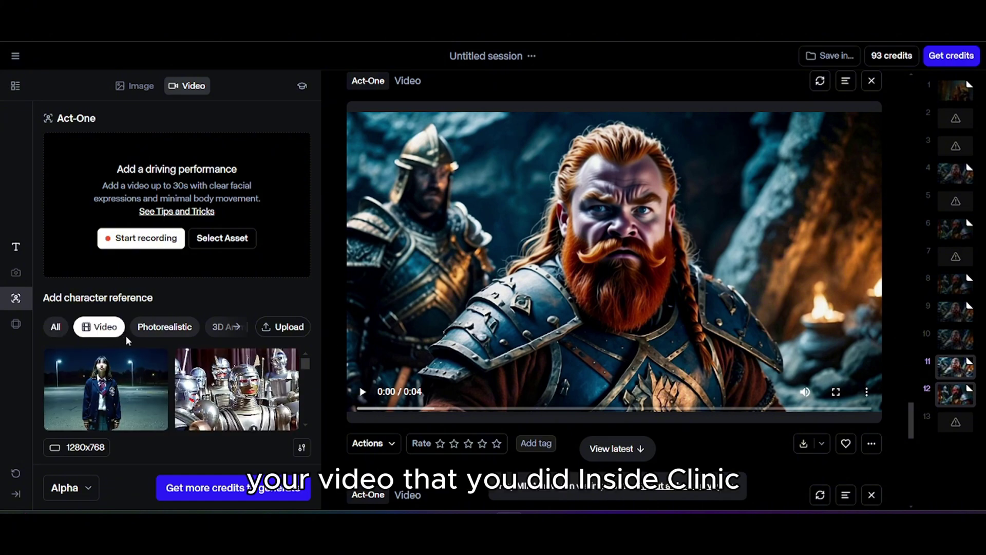
{"action": "left_click", "coordinate": [281, 329]}
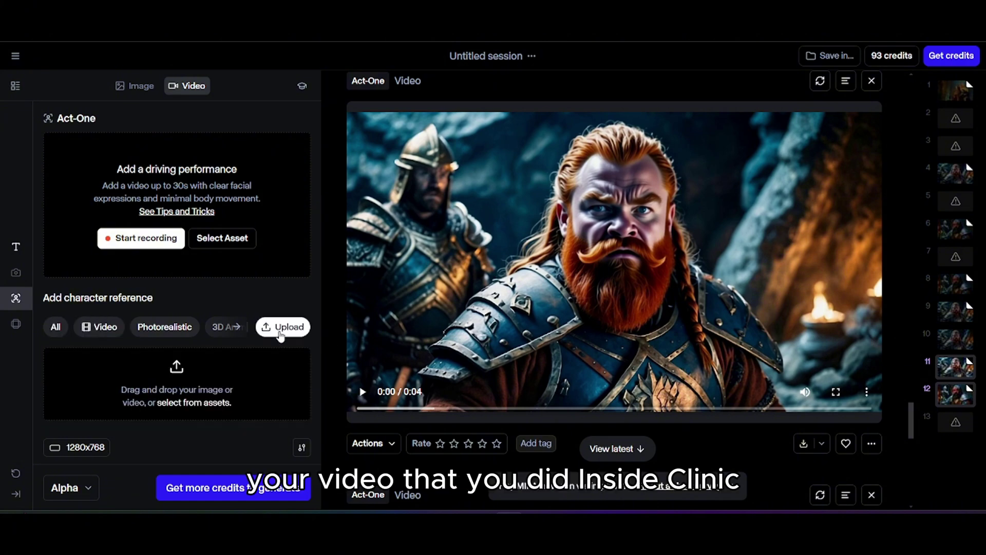
{"action": "left_click", "coordinate": [249, 363]}
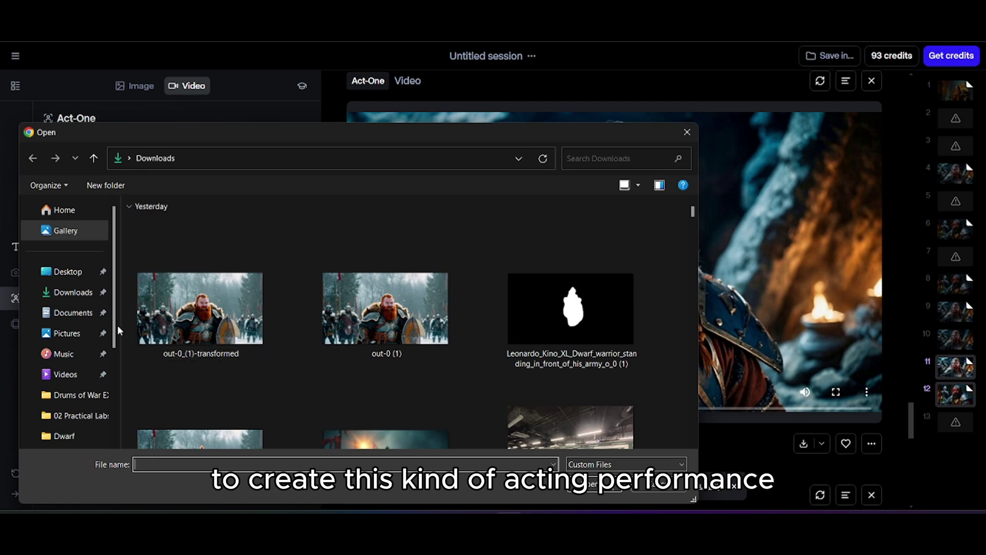
{"action": "left_click", "coordinate": [77, 277]}
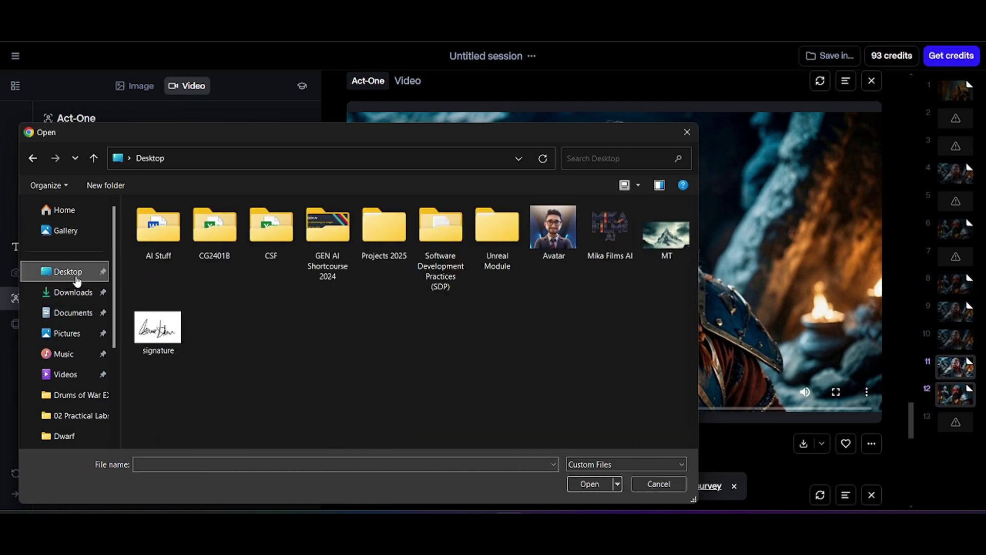
{"action": "left_click", "coordinate": [687, 132]}
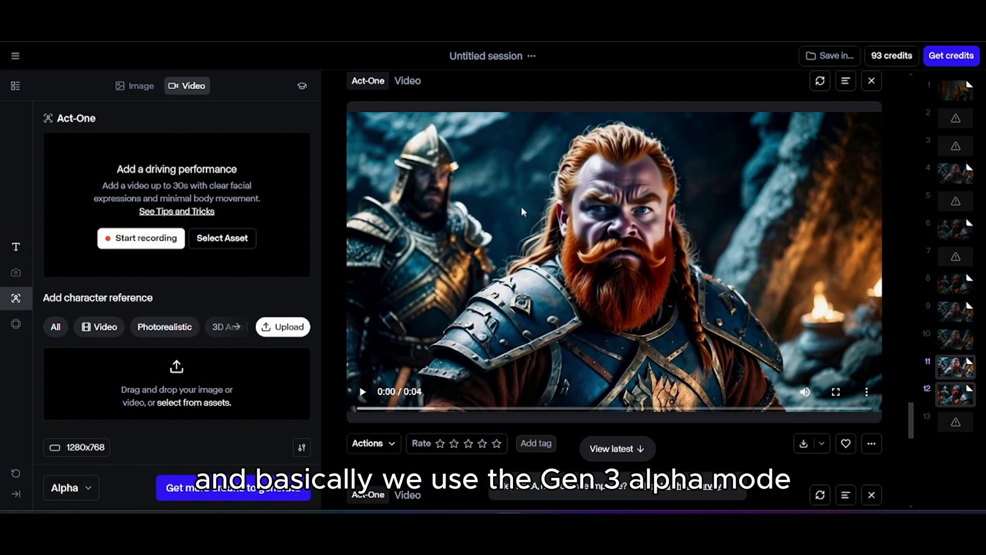
{"action": "left_click", "coordinate": [86, 491]}
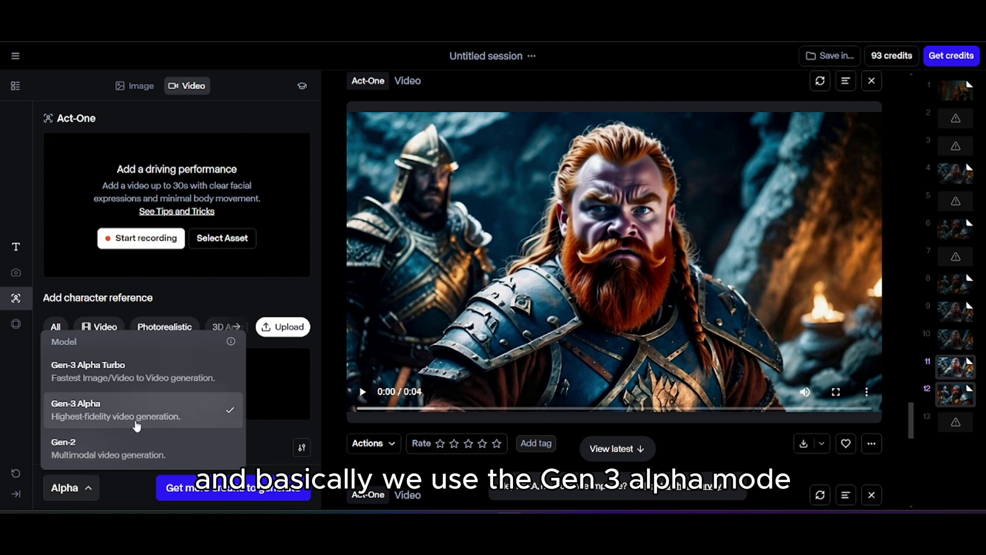
{"action": "left_click", "coordinate": [90, 488]}
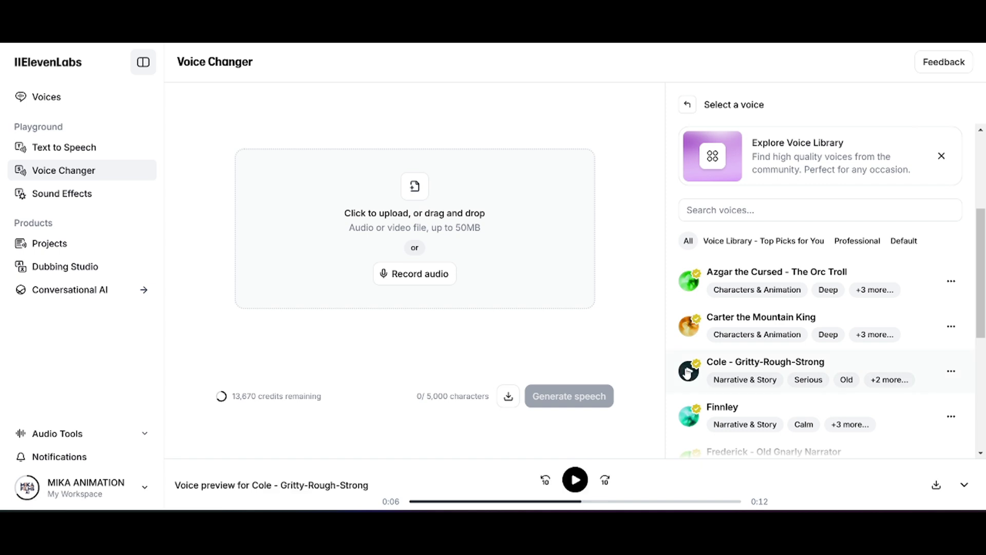
Switch to ElevenLabs and listen to the Cole - Gritty-Rough-Strong voice preview in the Voice Changer.
{"action": "left_click", "coordinate": [687, 372]}
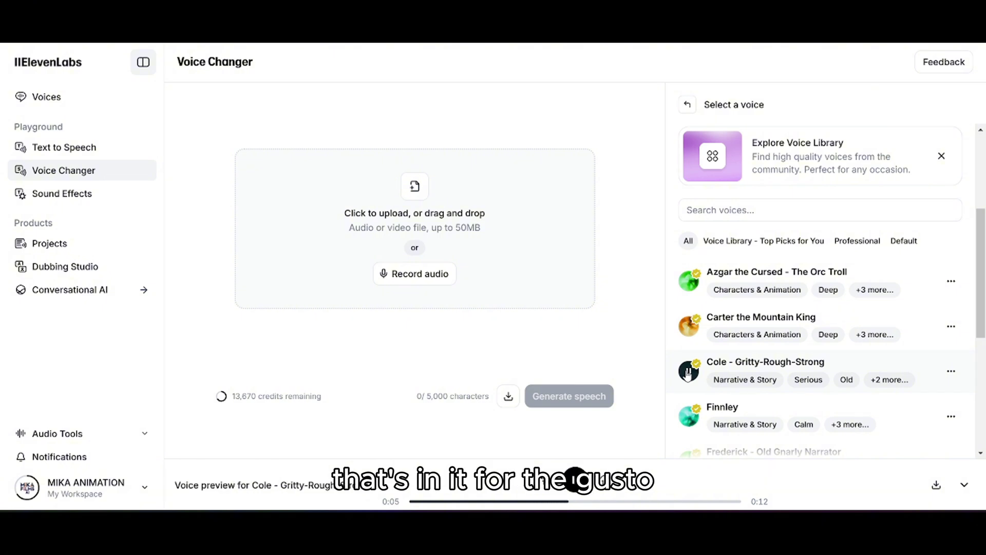
{"action": "left_click", "coordinate": [687, 372]}
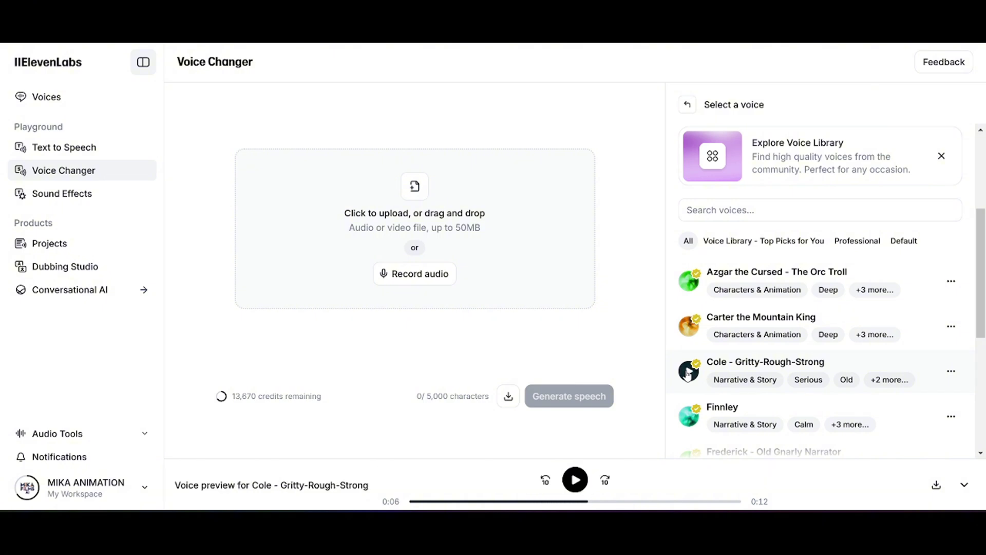
Enter the sound effect prompt "dragon screaming as it flies to attack the enemy" and check its duration and prompt influence settings.
{"action": "left_click", "coordinate": [57, 199]}
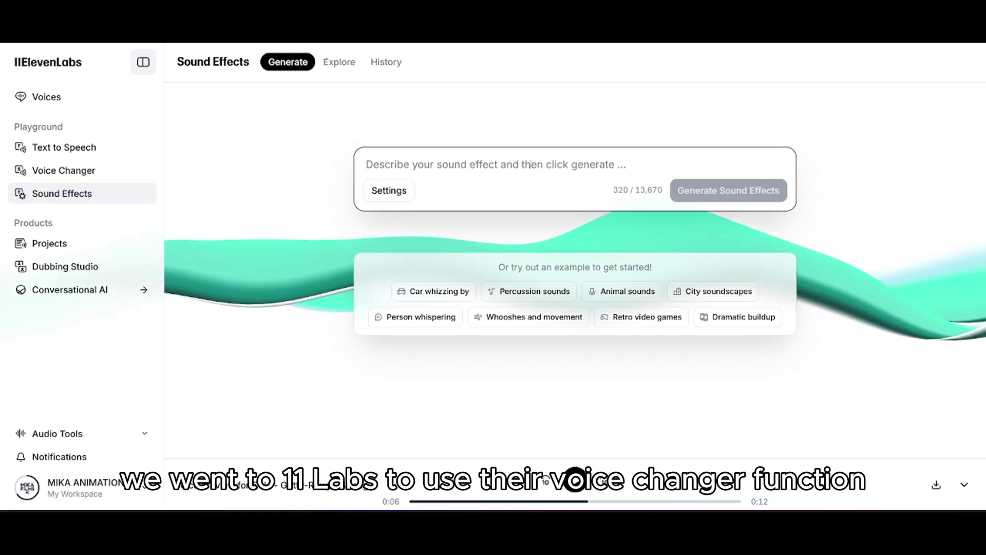
{"action": "type", "text": "dragon sc"}
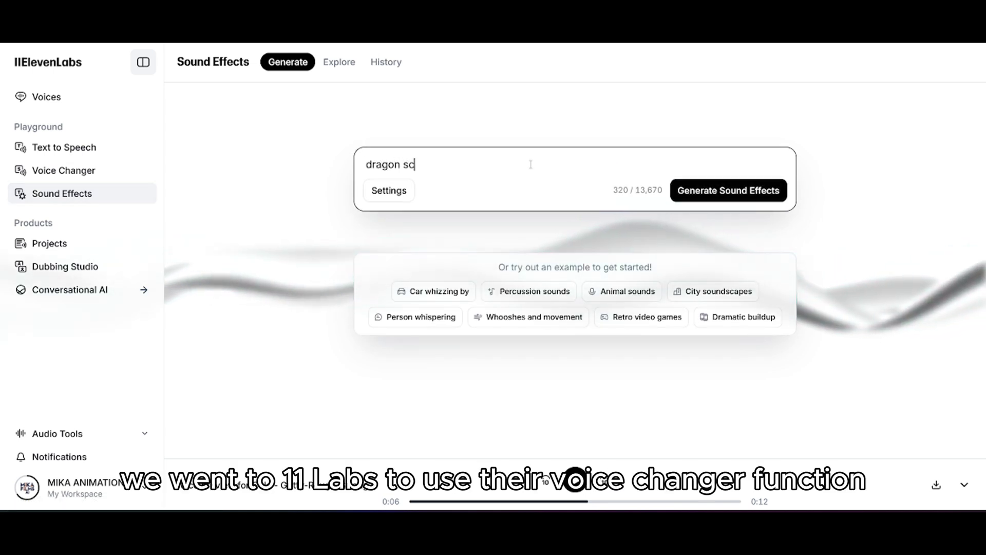
{"action": "type", "text": "reaming a"}
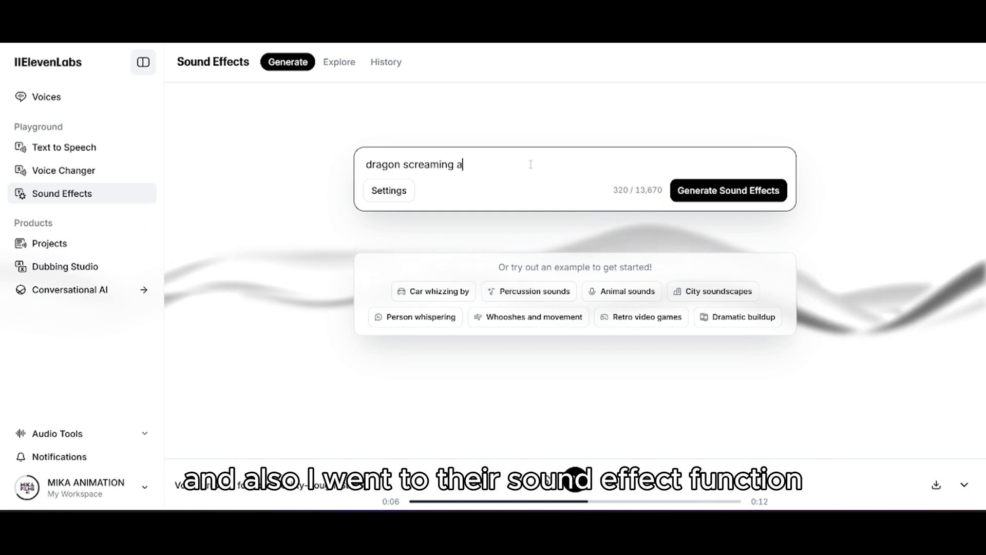
{"action": "type", "text": "s"}
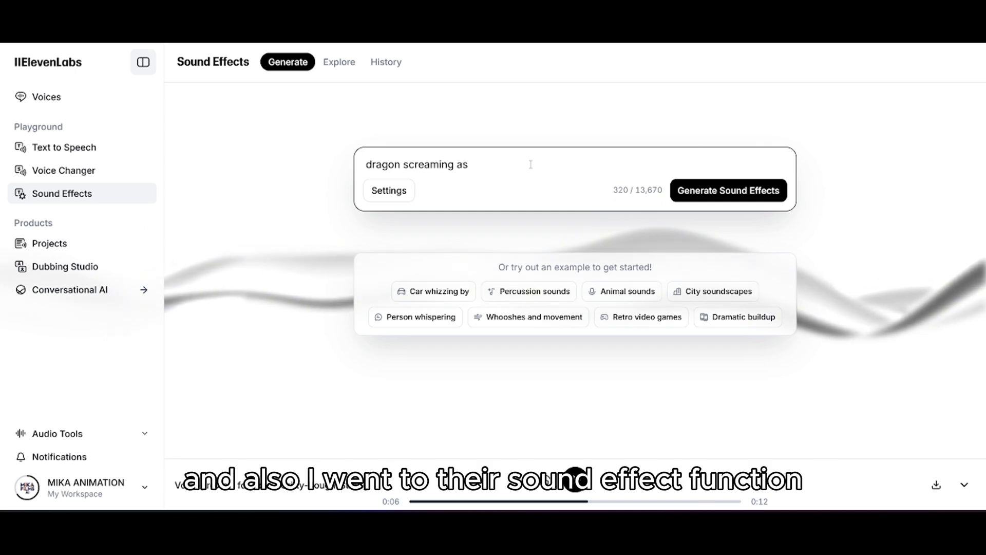
{"action": "type", "text": " it flies"}
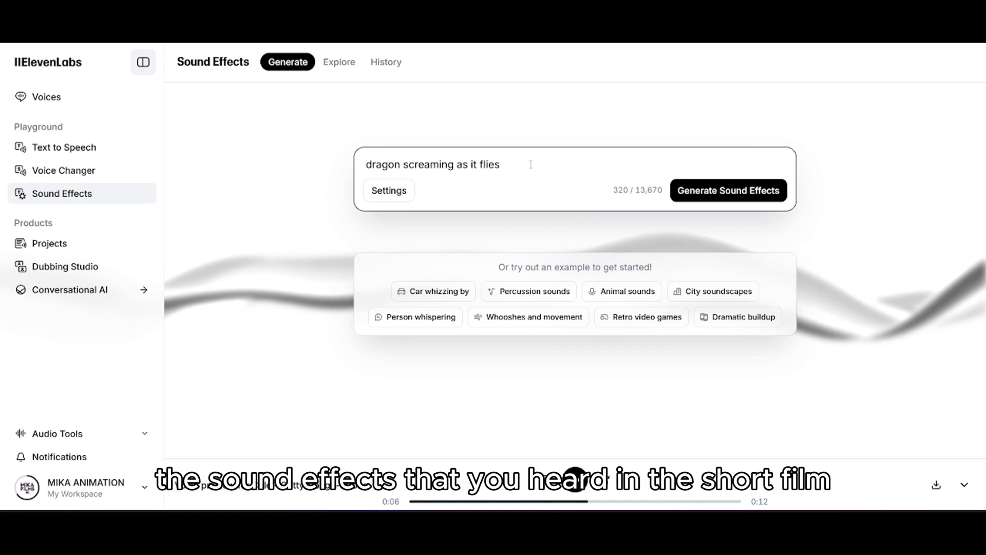
{"action": "type", "text": " to attack"}
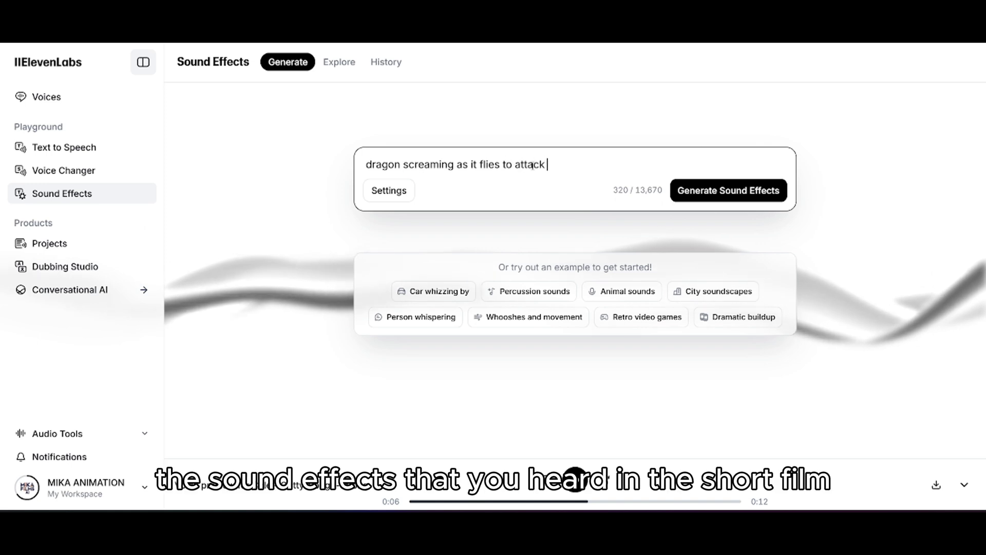
{"action": "type", "text": " the ene"}
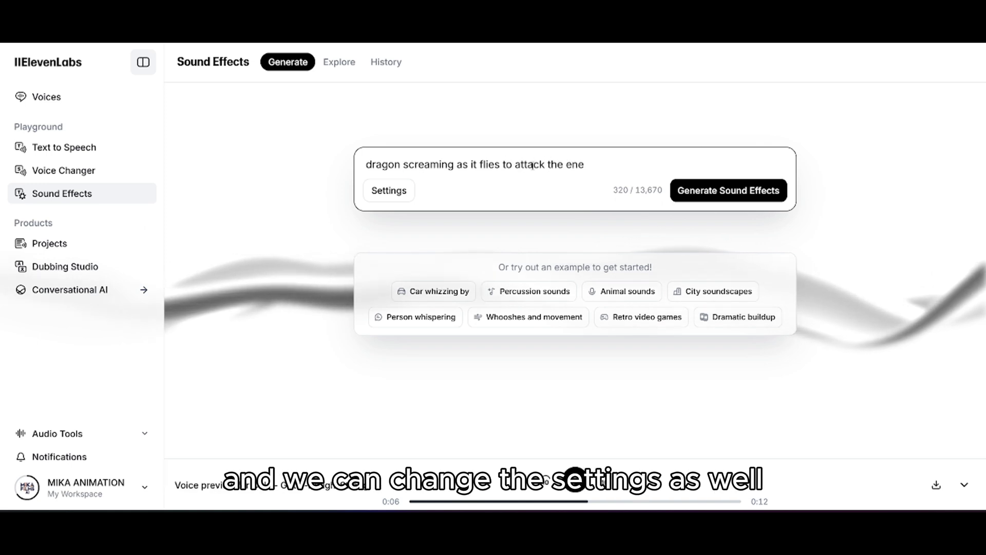
{"action": "type", "text": "my"}
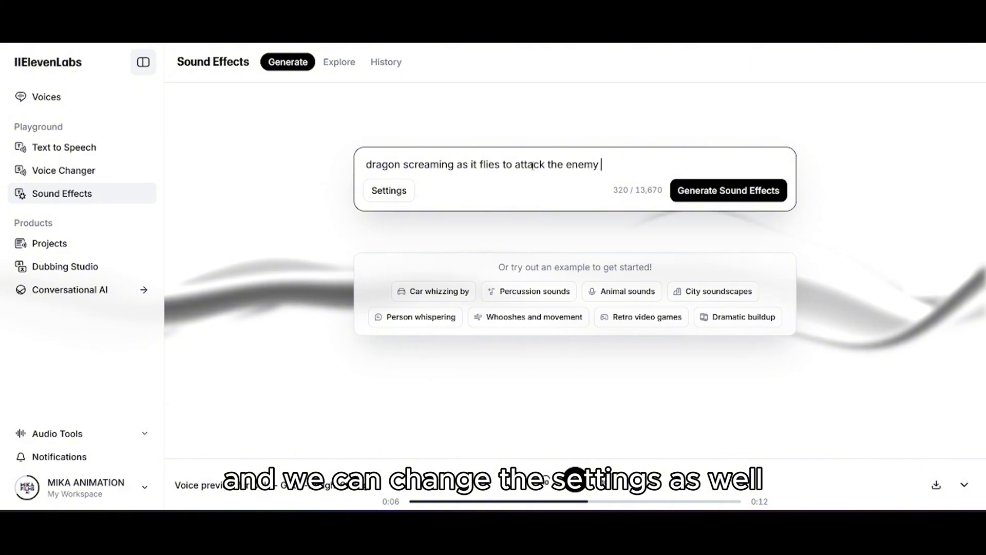
{"action": "left_click", "coordinate": [371, 194]}
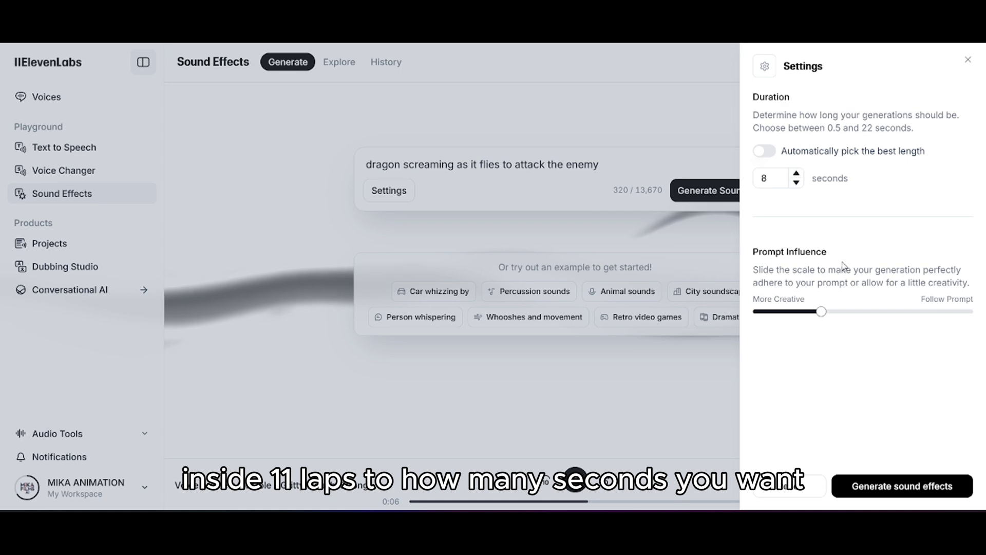
{"action": "left_click", "coordinate": [673, 409]}
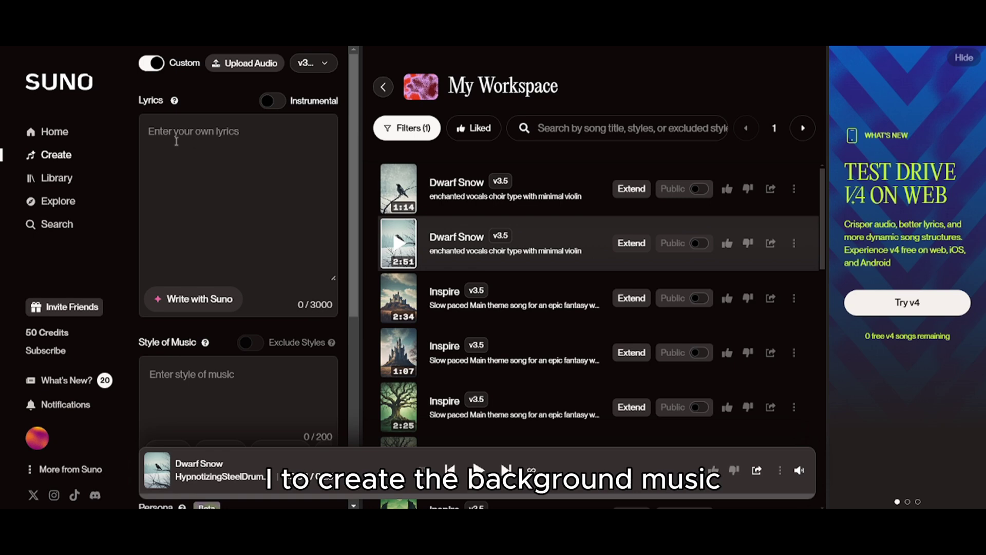
Switch to Suno, look over the custom lyrics and music style fields, and turn off Custom mode.
{"action": "scroll", "coordinate": [238, 297], "scroll_direction": "down", "scroll_amount": 3}
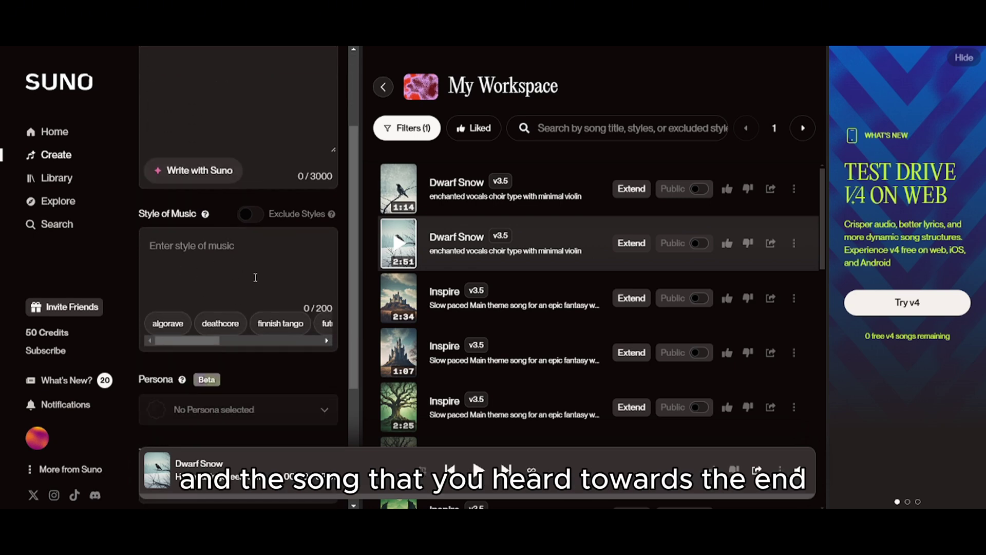
{"action": "scroll", "coordinate": [255, 278], "scroll_direction": "up", "scroll_amount": 3}
{"action": "left_click", "coordinate": [149, 64]}
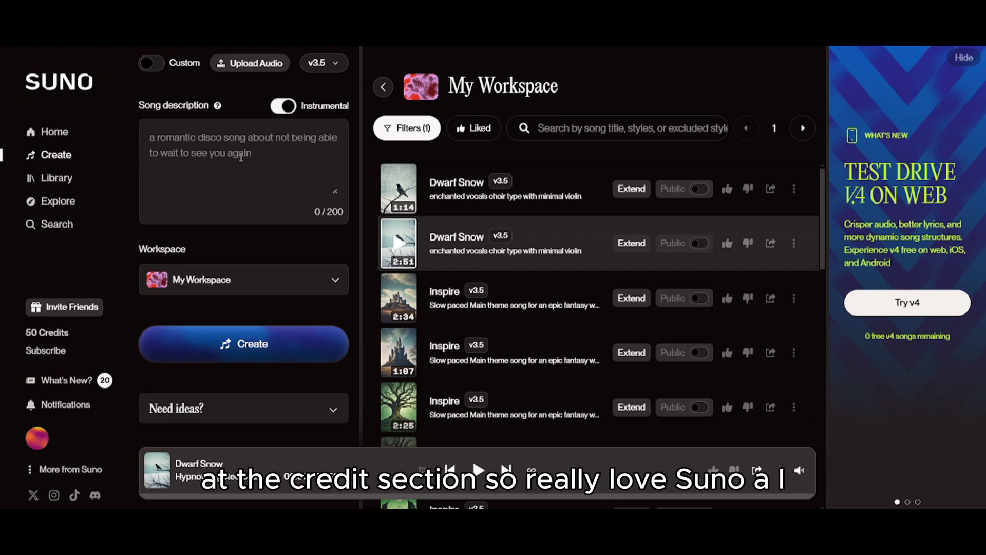
Open the 2:51 version of the song Dwarf Snow, play its opening part and pause it.
{"action": "left_click", "coordinate": [456, 237]}
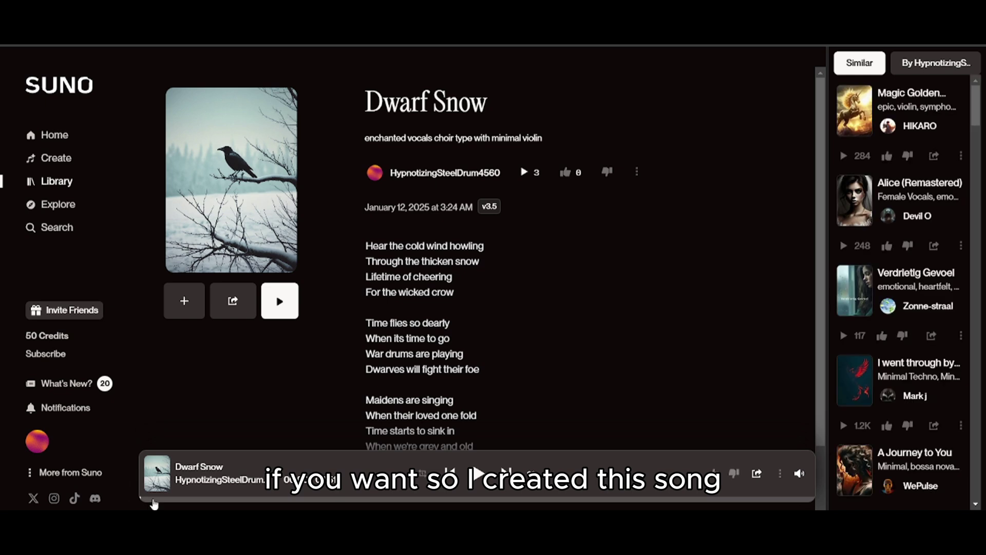
{"action": "key", "text": "space"}
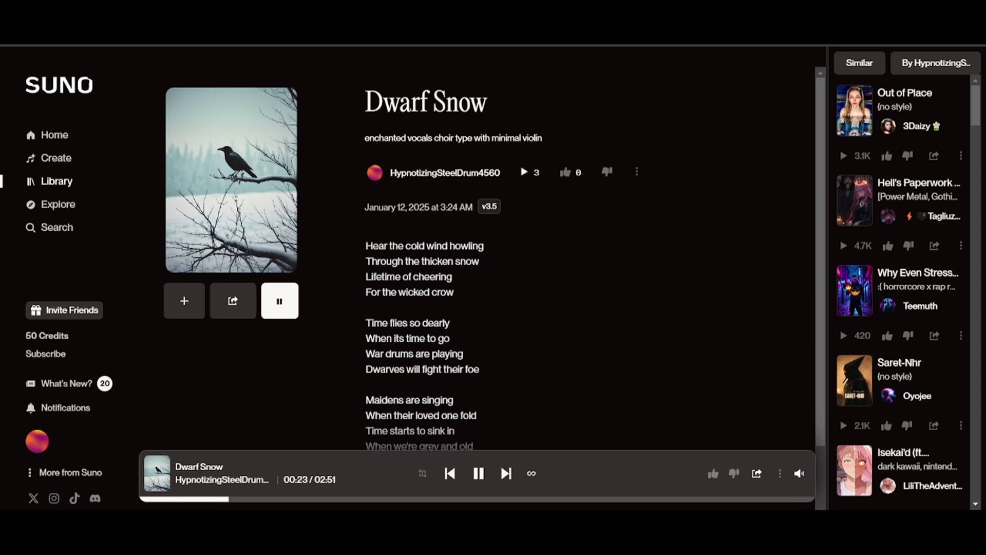
{"action": "left_click", "coordinate": [477, 474]}
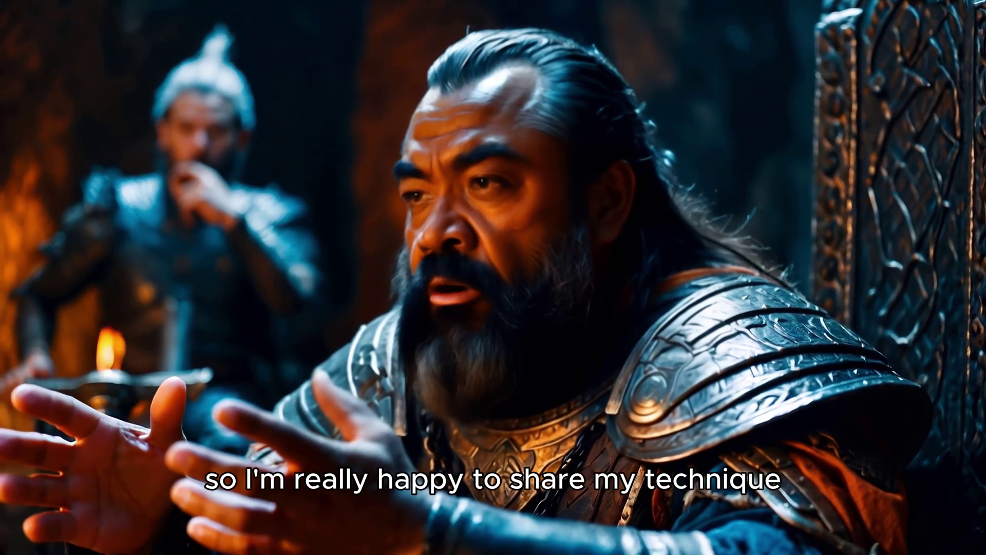